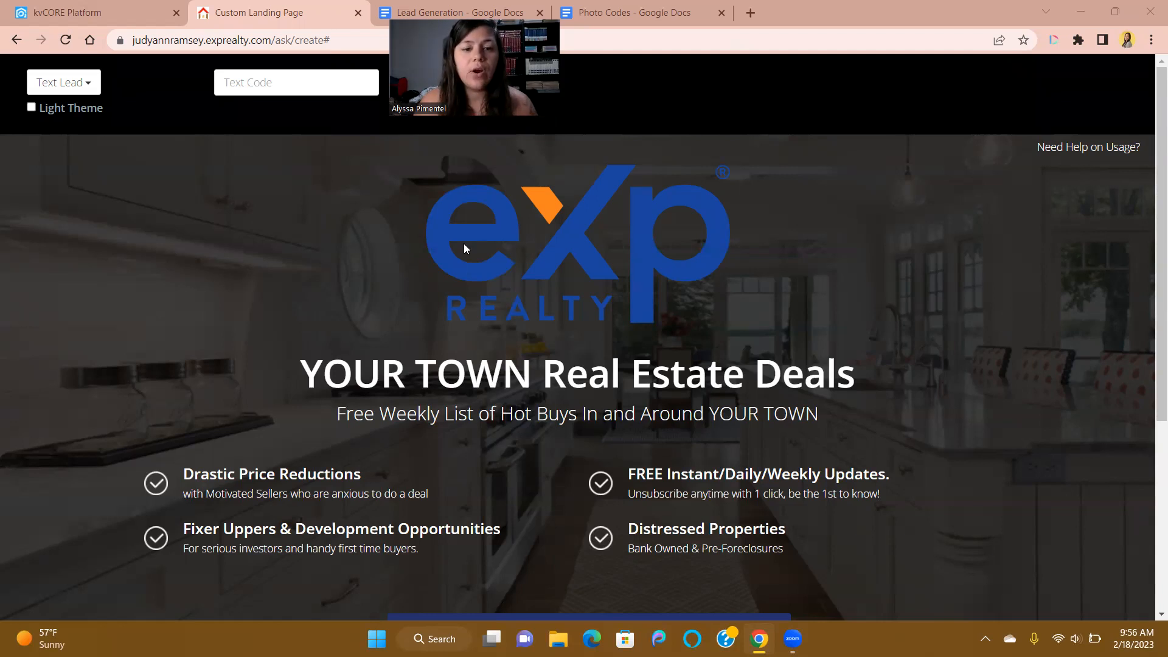
# Switch the landing page type to Lead Generation and review the email and cell phone form in its preview
pyautogui.click(91, 84)
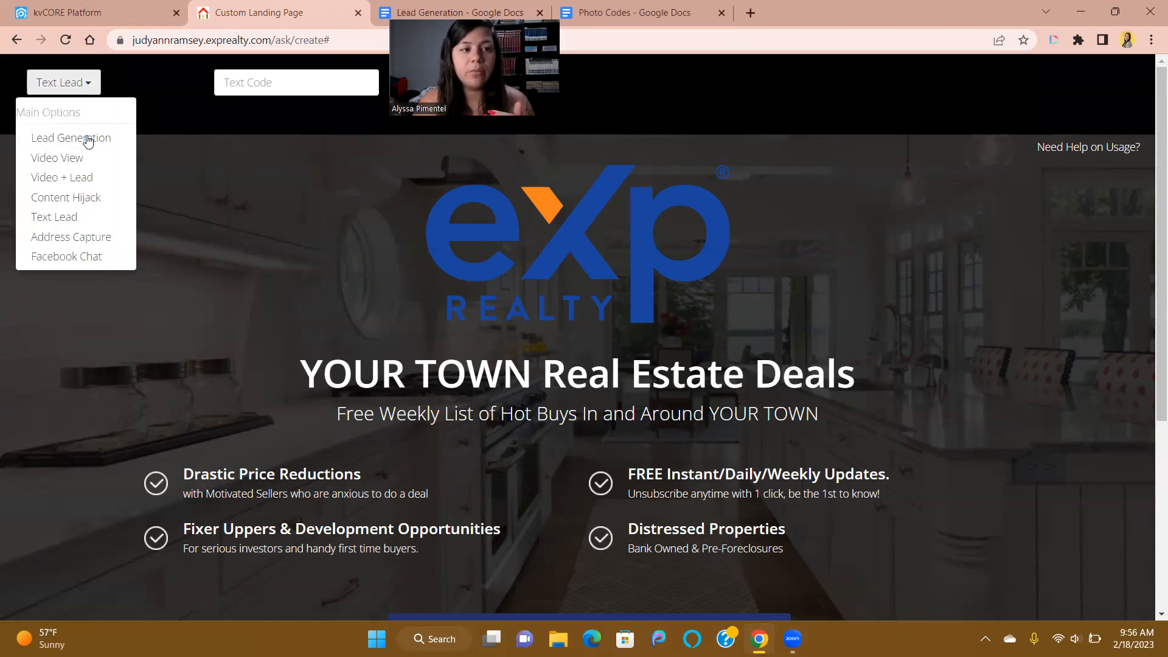
pyautogui.click(88, 140)
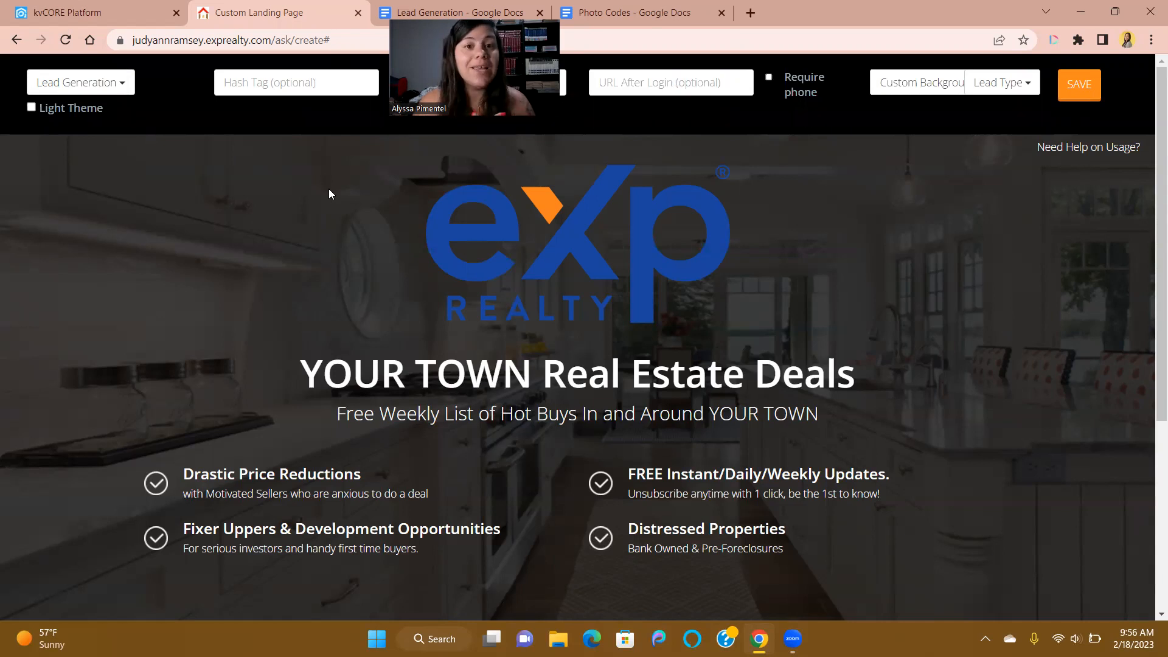
pyautogui.moveTo(1152, 182); pyautogui.dragTo(1150, 272)
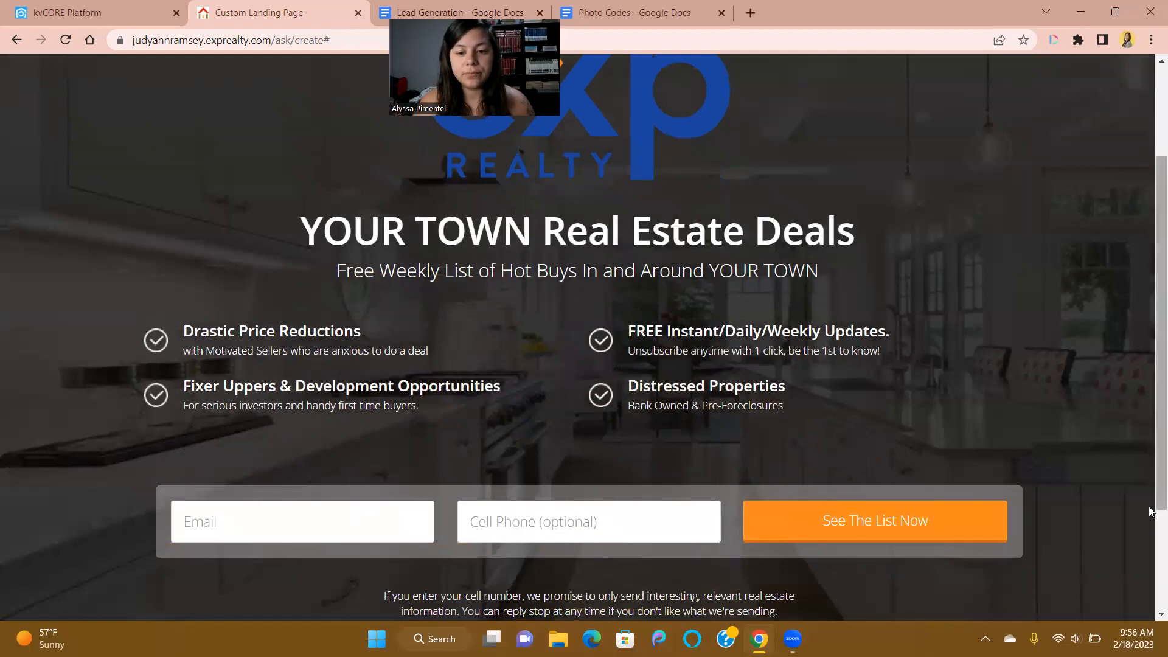
pyautogui.scroll(3, 1150, 310)
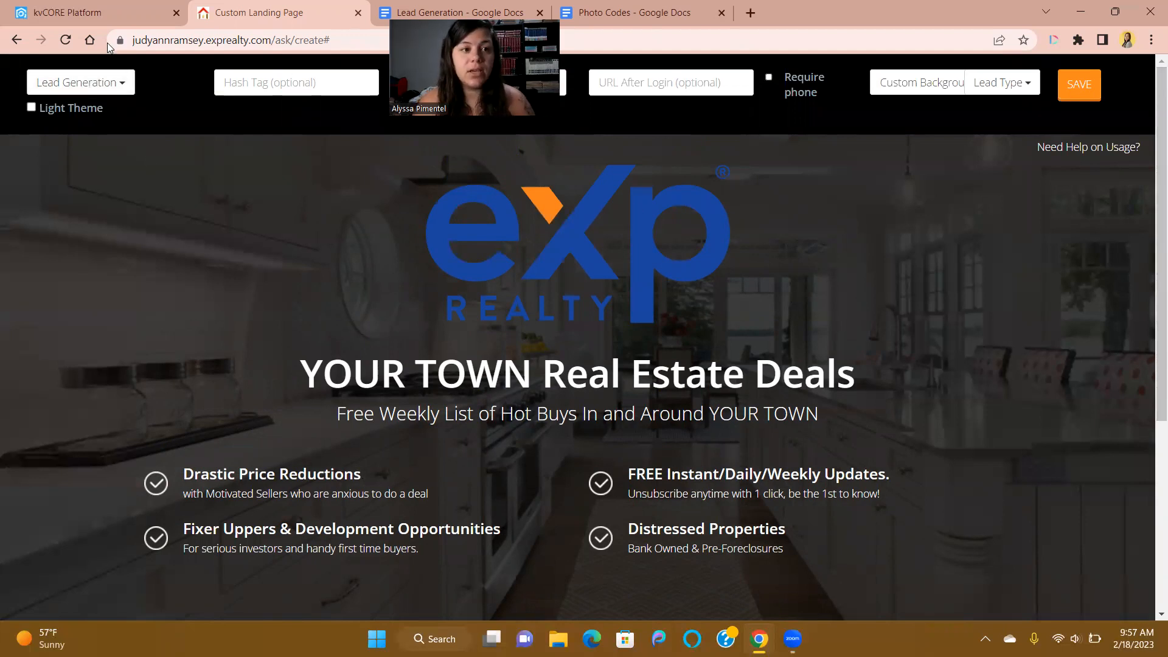
pyautogui.click(88, 90)
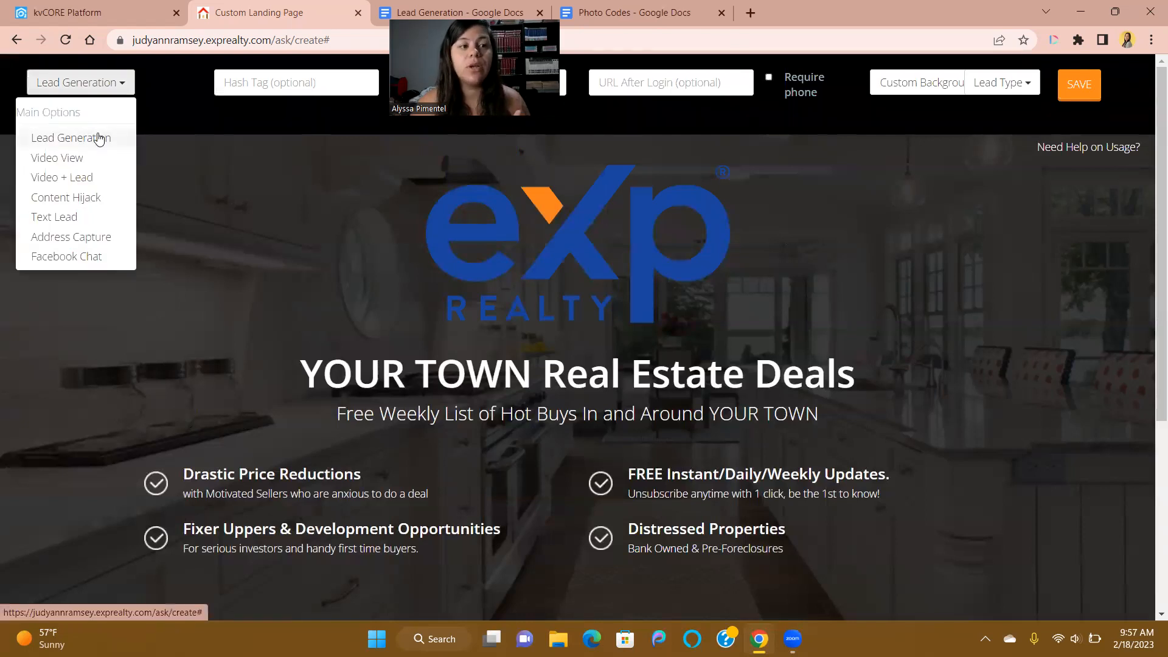
pyautogui.scroll(-2, 1152, 306)
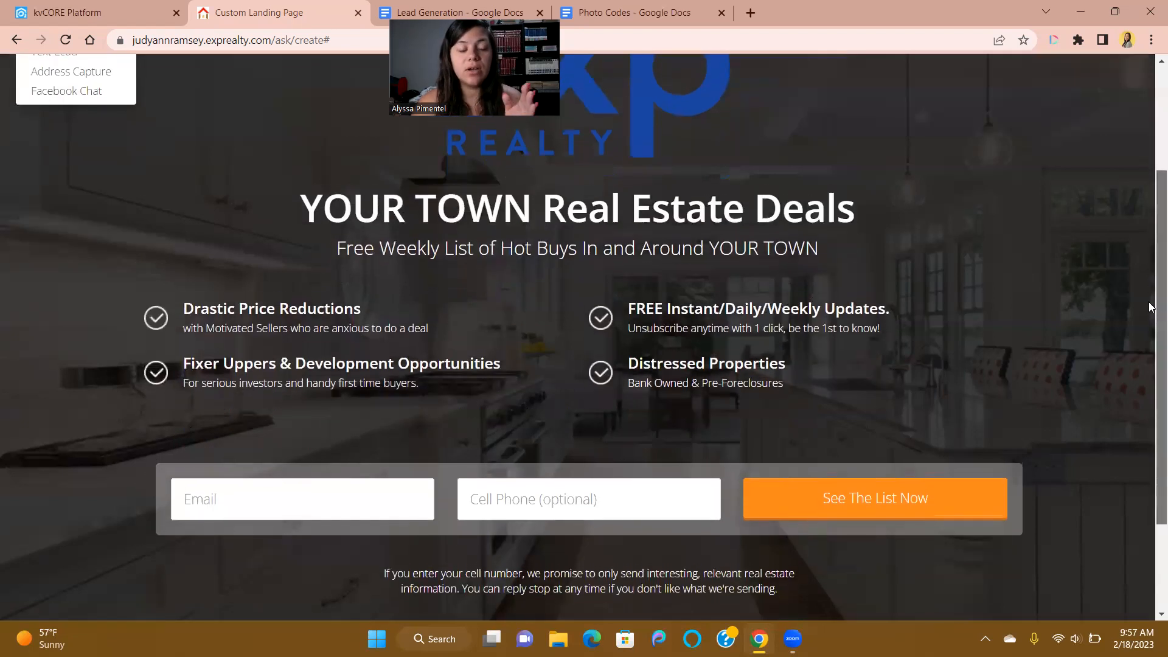
pyautogui.scroll(2, 1152, 306)
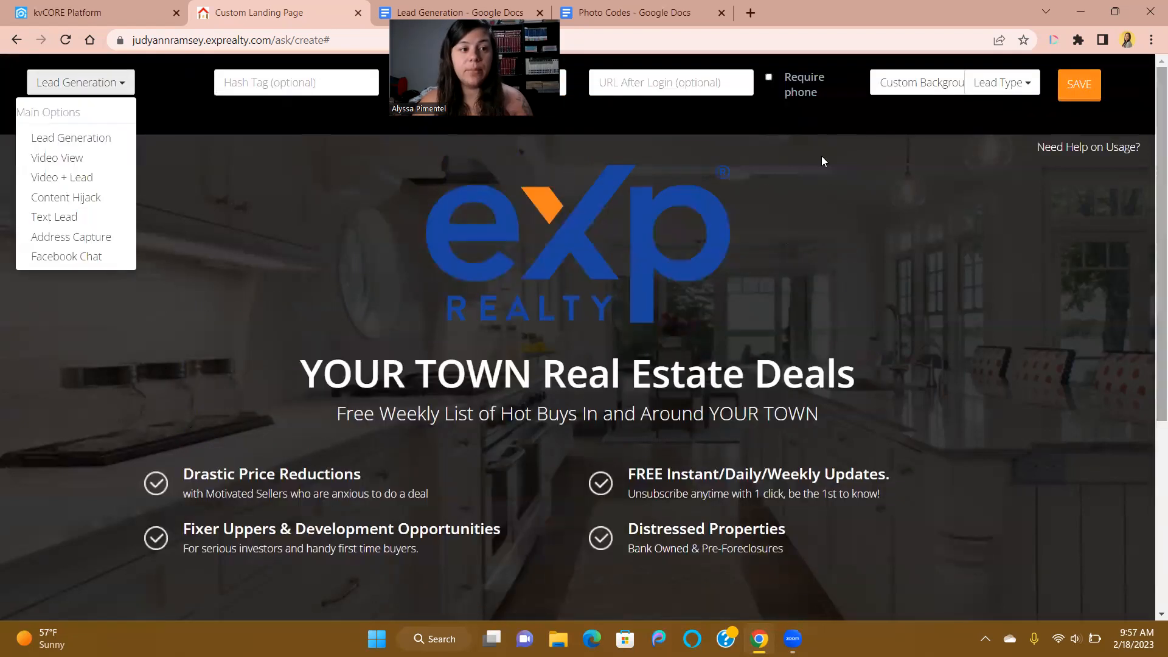
# Switch the landing page type to Video View and review the embedded video section in its preview
pyautogui.click(78, 158)
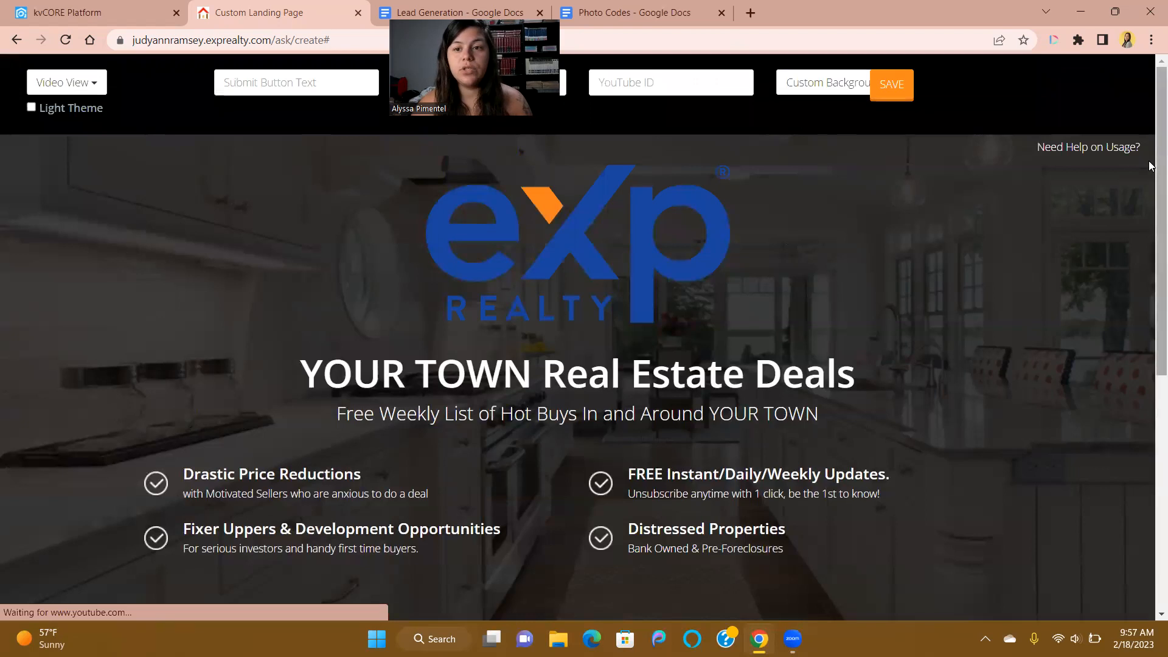
pyautogui.scroll(-5, 1150, 173)
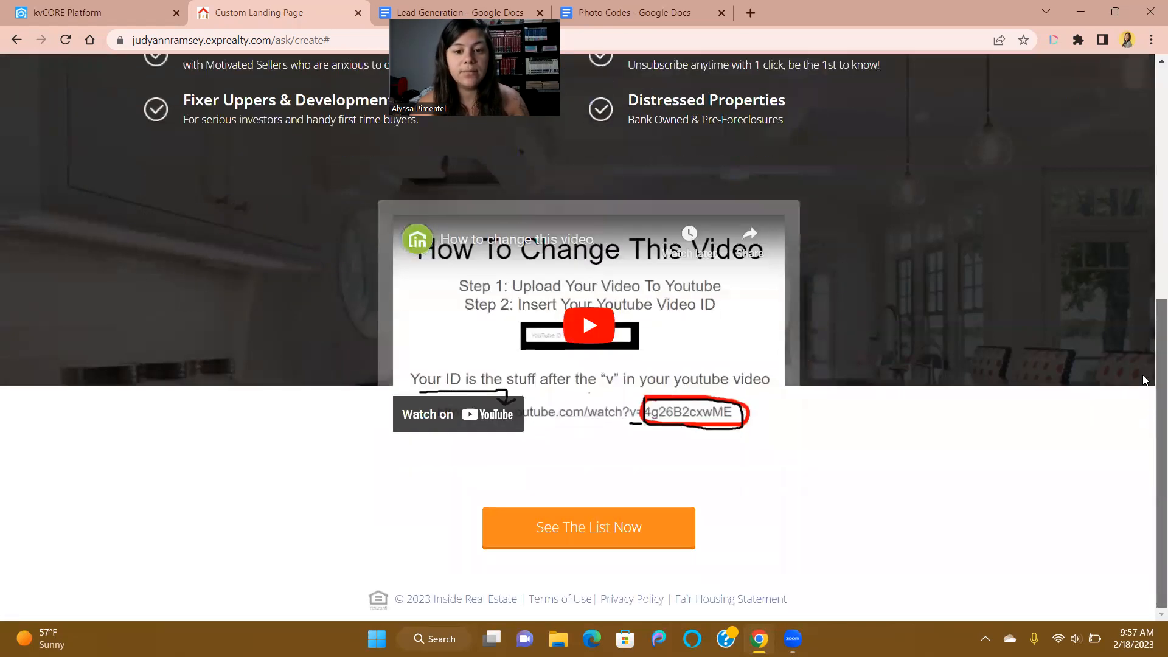
pyautogui.moveTo(1150, 380); pyautogui.dragTo(1150, 122)
# Switch the landing page type to Video + Lead and review its preview
pyautogui.click(68, 84)
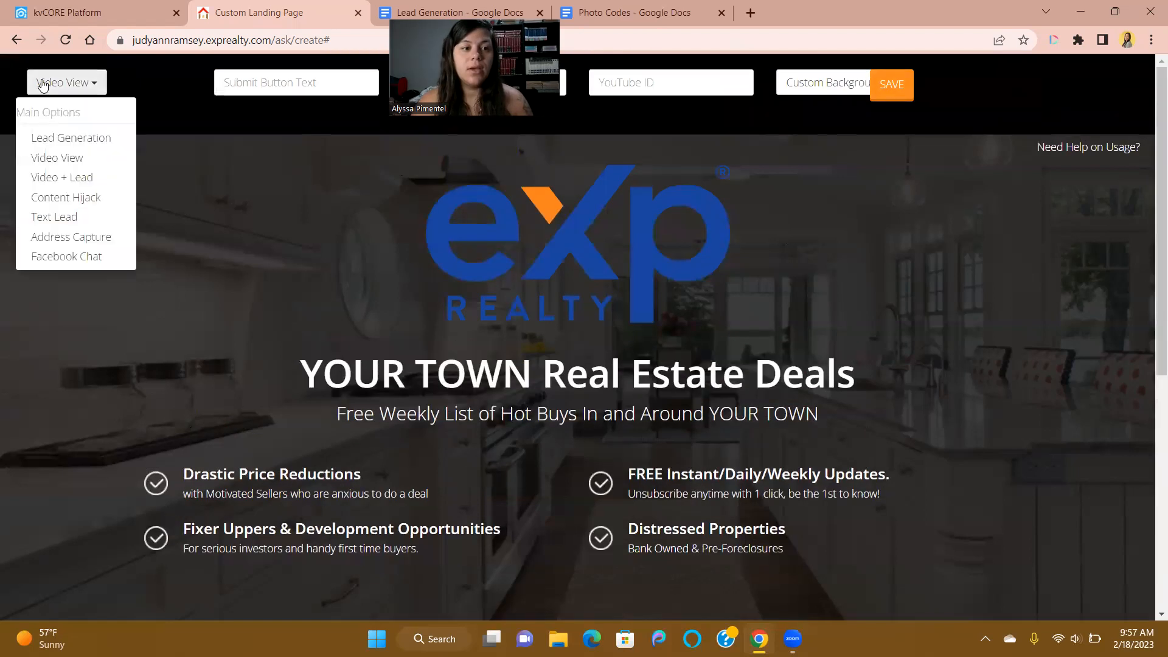
pyautogui.click(70, 178)
pyautogui.moveTo(1150, 177)
pyautogui.mouseDown()
pyautogui.moveTo(1152, 423)
pyautogui.moveTo(1151, 174)
pyautogui.mouseUp()
# Switch the landing page type to Content Hijack and review its settings and preview
pyautogui.click(66, 97)
pyautogui.click(93, 212)
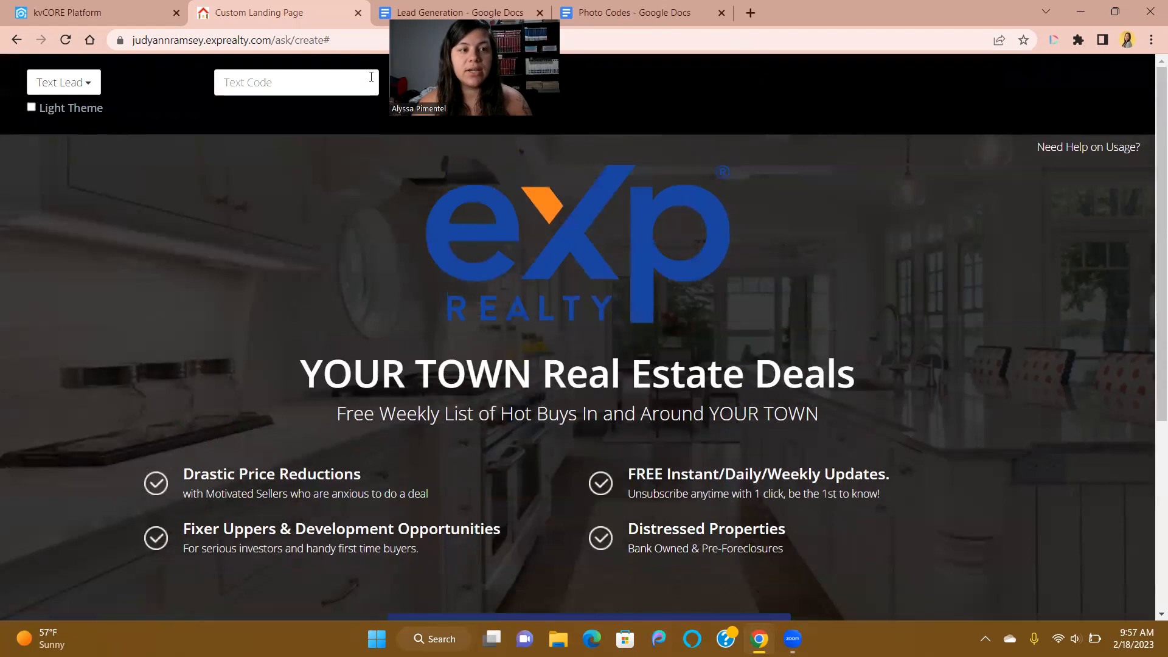
pyautogui.click(85, 88)
pyautogui.click(96, 197)
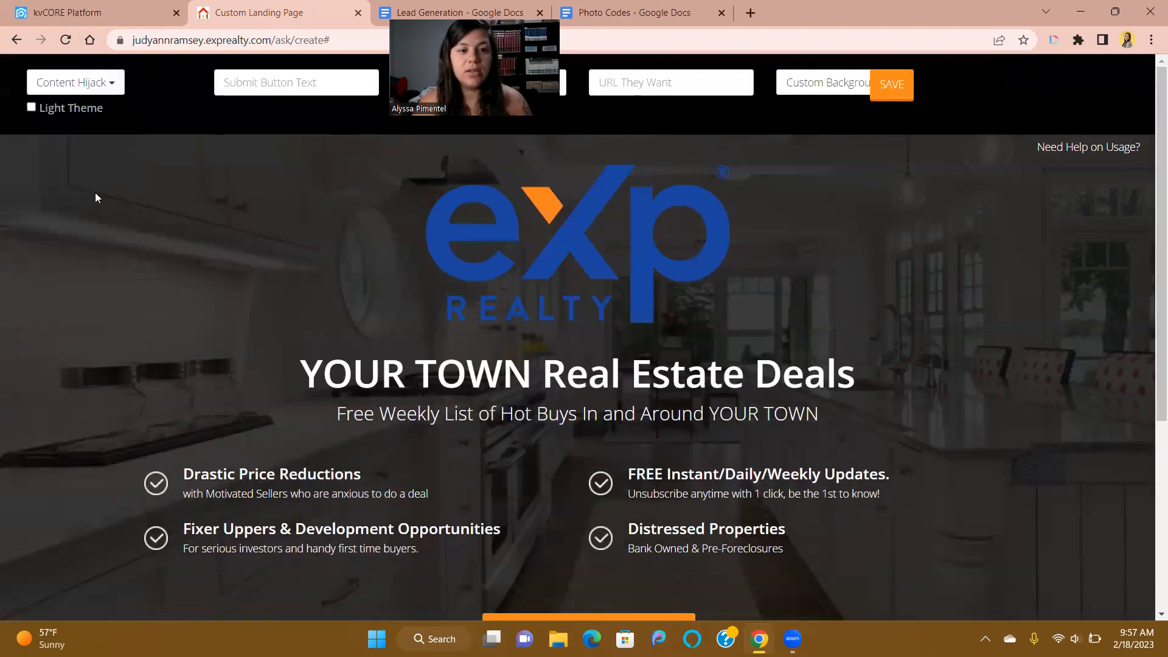
pyautogui.moveTo(1151, 194); pyautogui.dragTo(1151, 159)
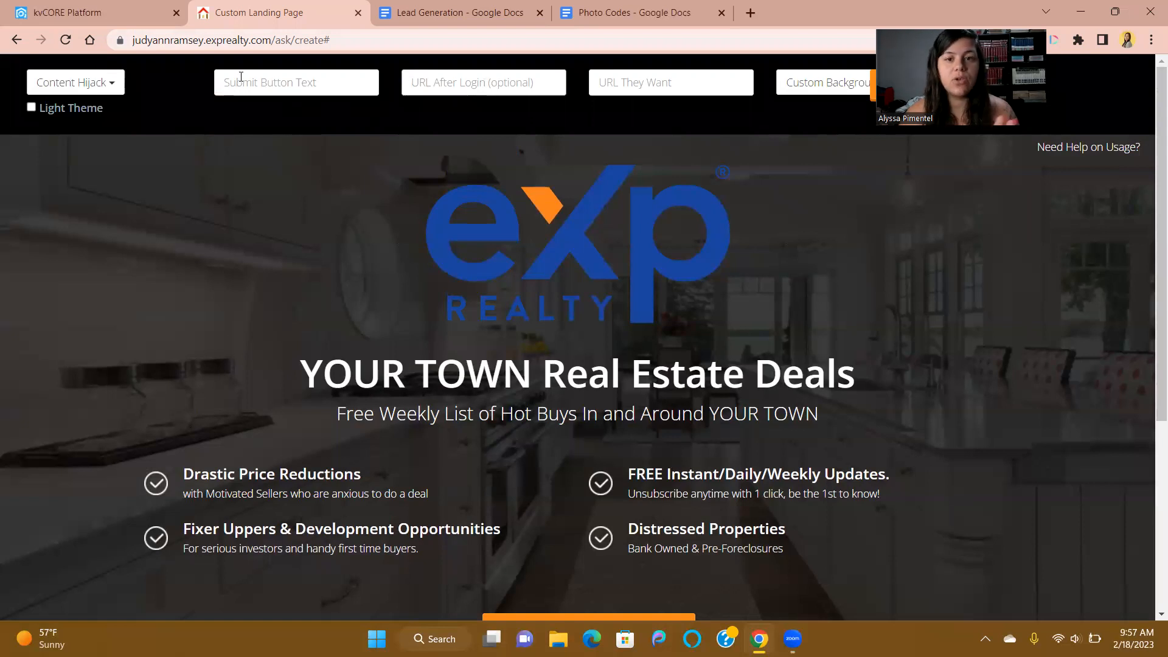
# Switch the landing page type to Text Lead and review the text code banner in its preview
pyautogui.click(68, 91)
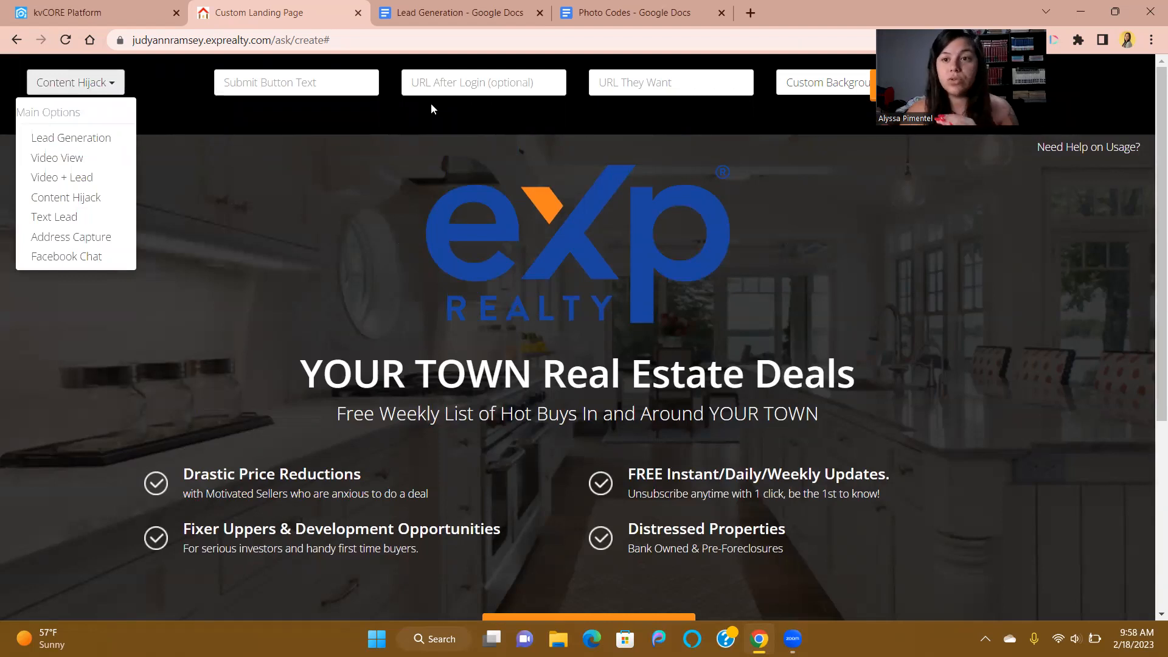
pyautogui.click(64, 218)
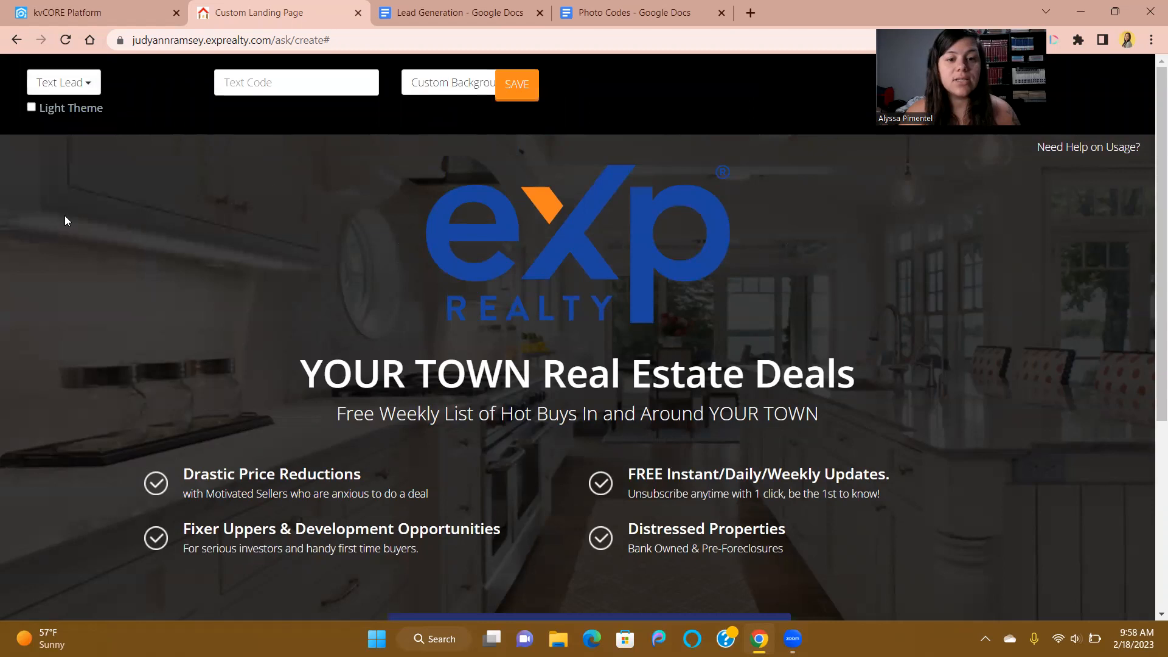
pyautogui.moveTo(1150, 132)
pyautogui.mouseDown()
pyautogui.moveTo(1150, 232)
pyautogui.moveTo(1150, 109)
pyautogui.mouseUp()
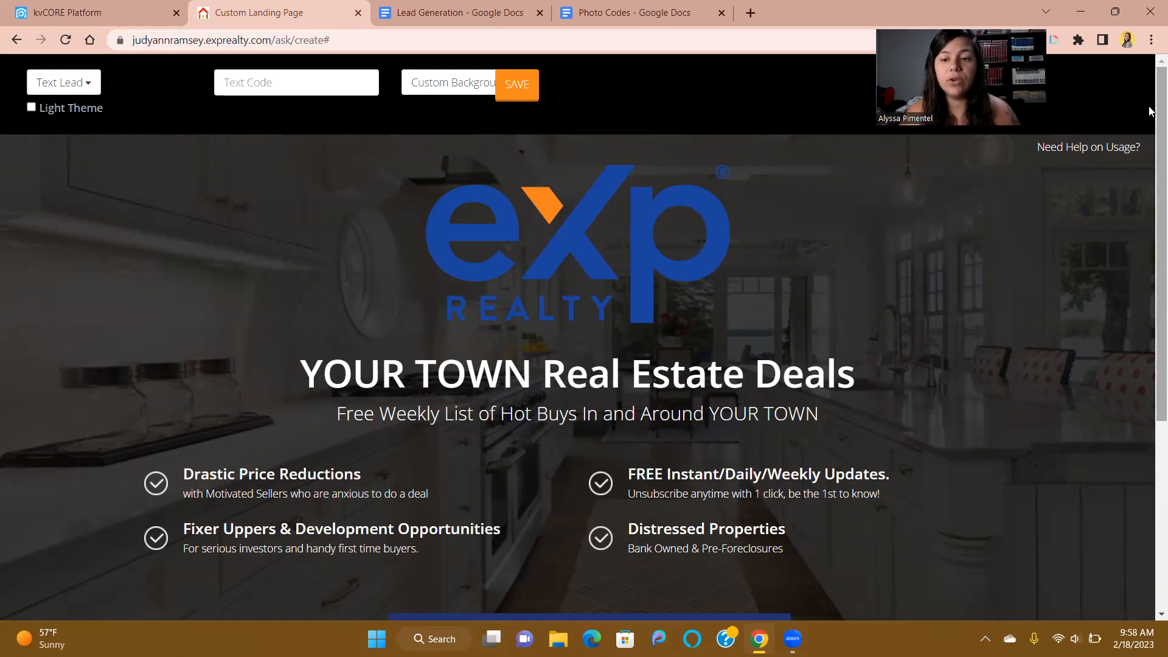
pyautogui.moveTo(1149, 146); pyautogui.dragTo(1150, 238)
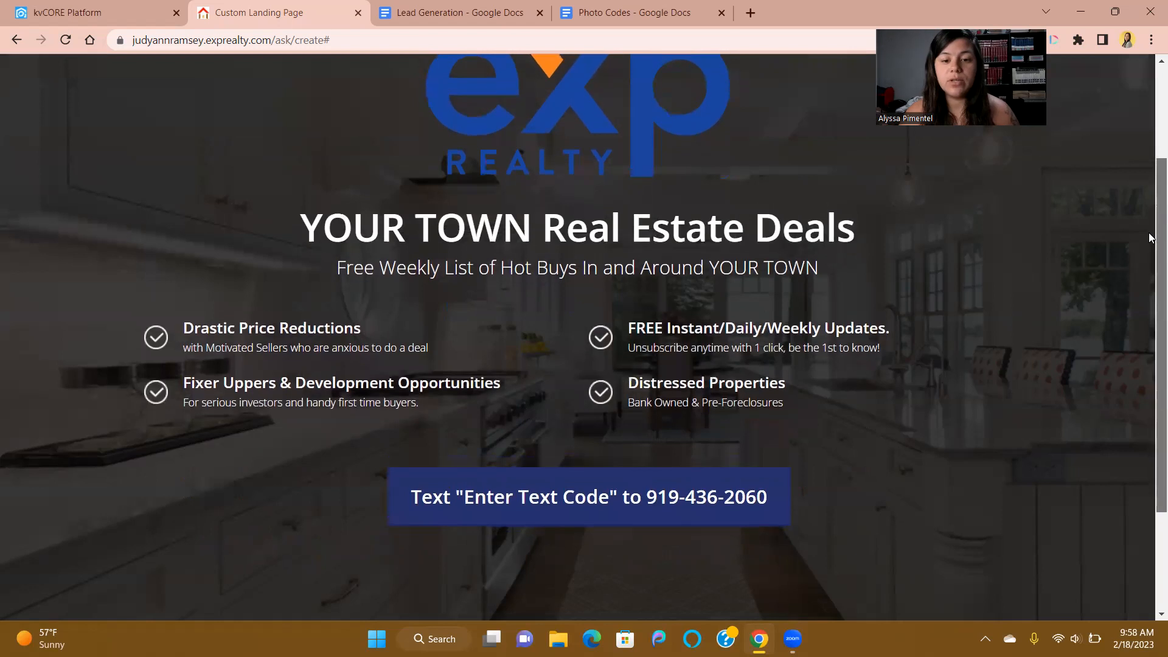
pyautogui.scroll(2, 1150, 99)
pyautogui.scroll(1, 1150, 100)
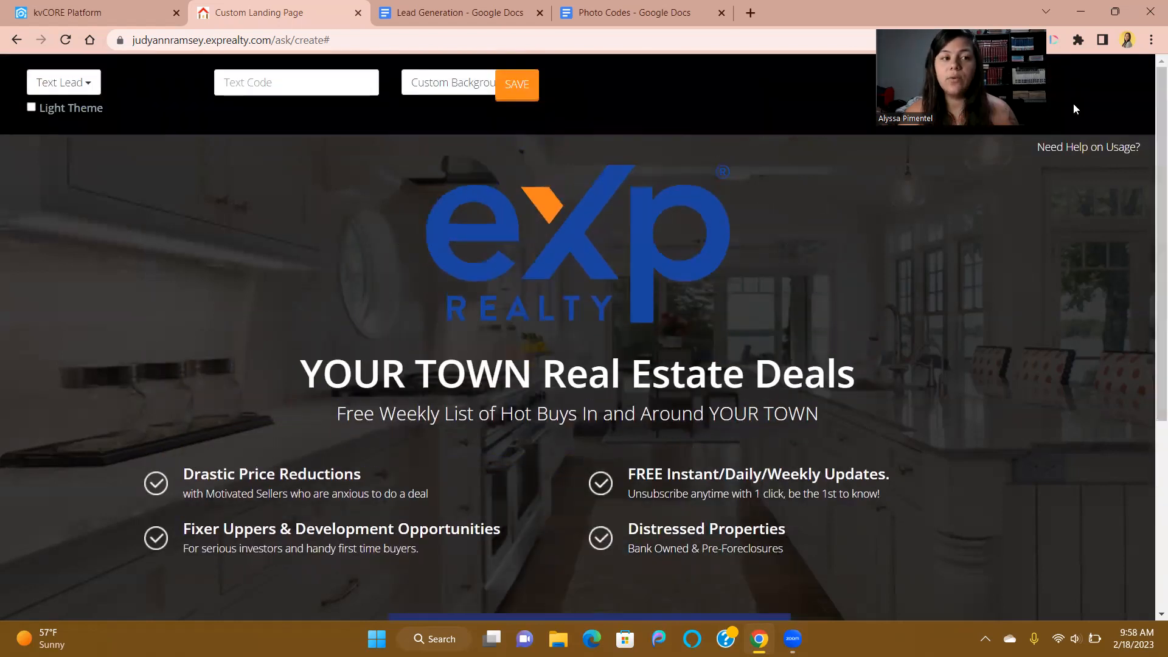
# Switch the landing page type to Address Capture and review the address entry field in its preview
pyautogui.click(44, 84)
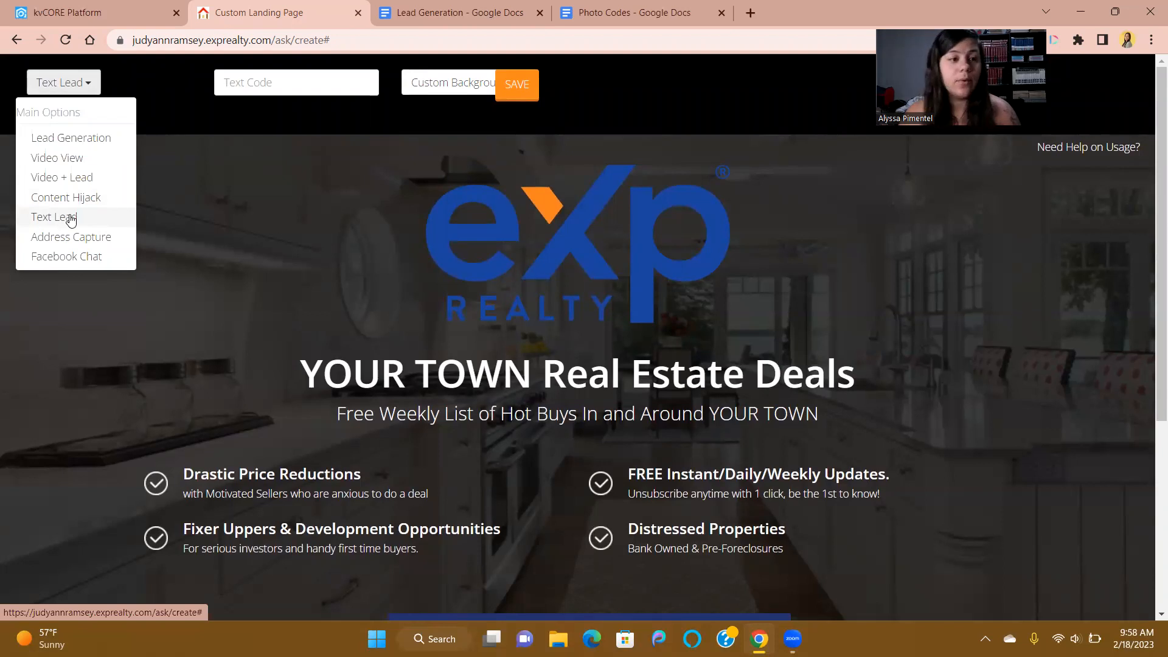
pyautogui.click(73, 237)
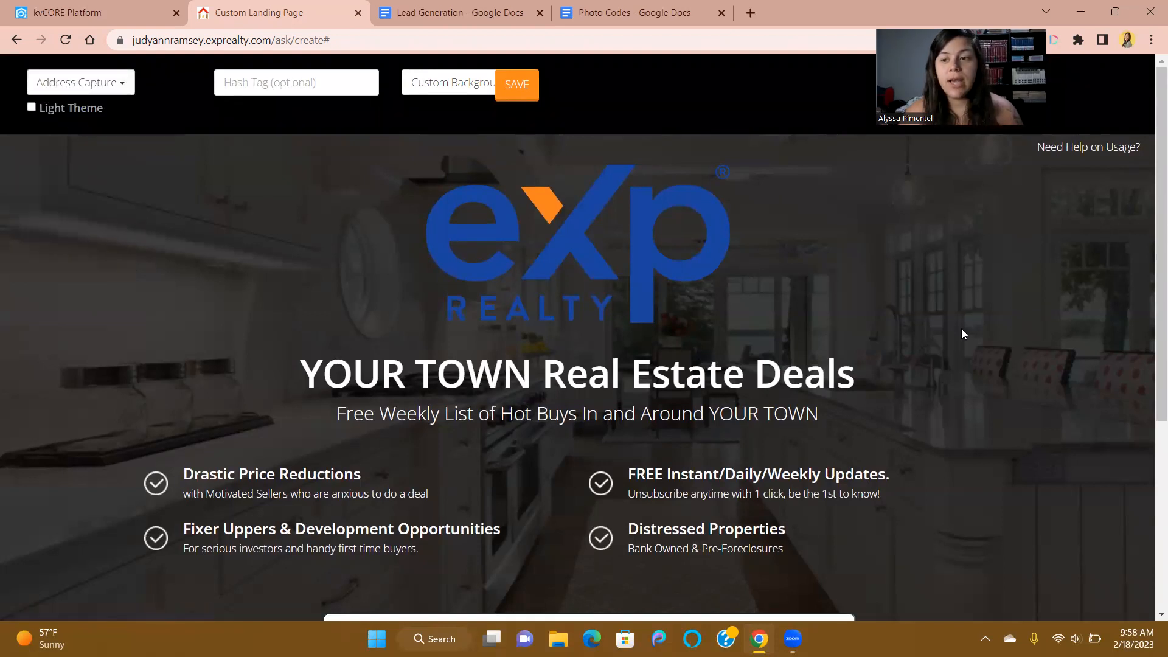
pyautogui.scroll(-2, 1150, 286)
pyautogui.scroll(-1, 1150, 286)
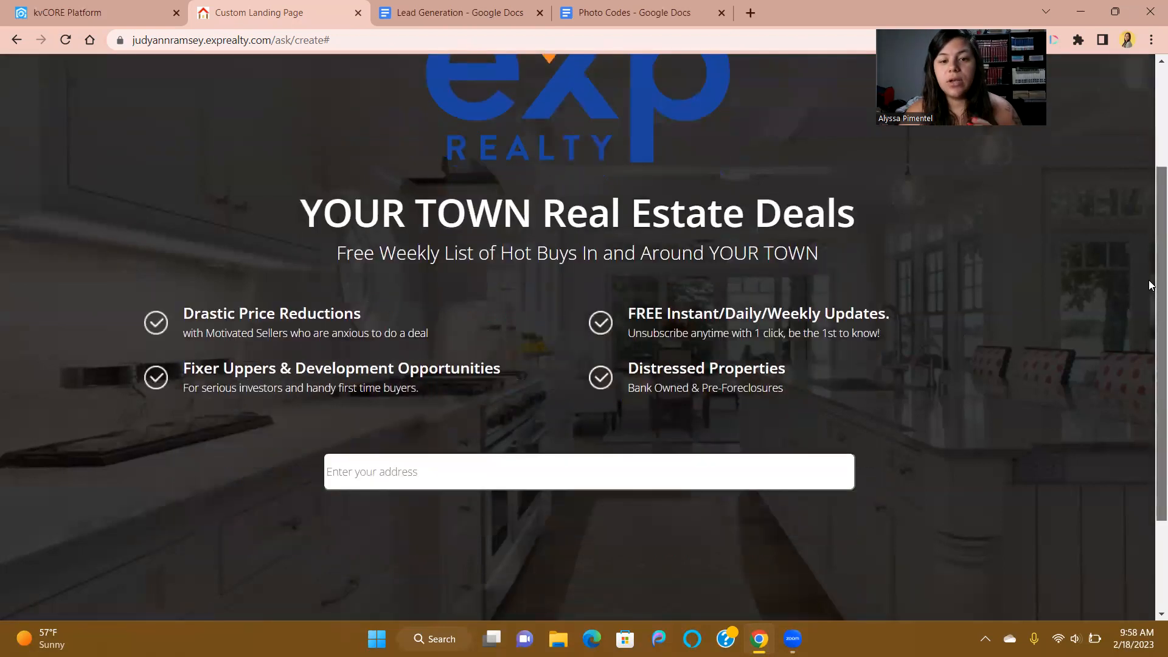
pyautogui.scroll(3, 1151, 286)
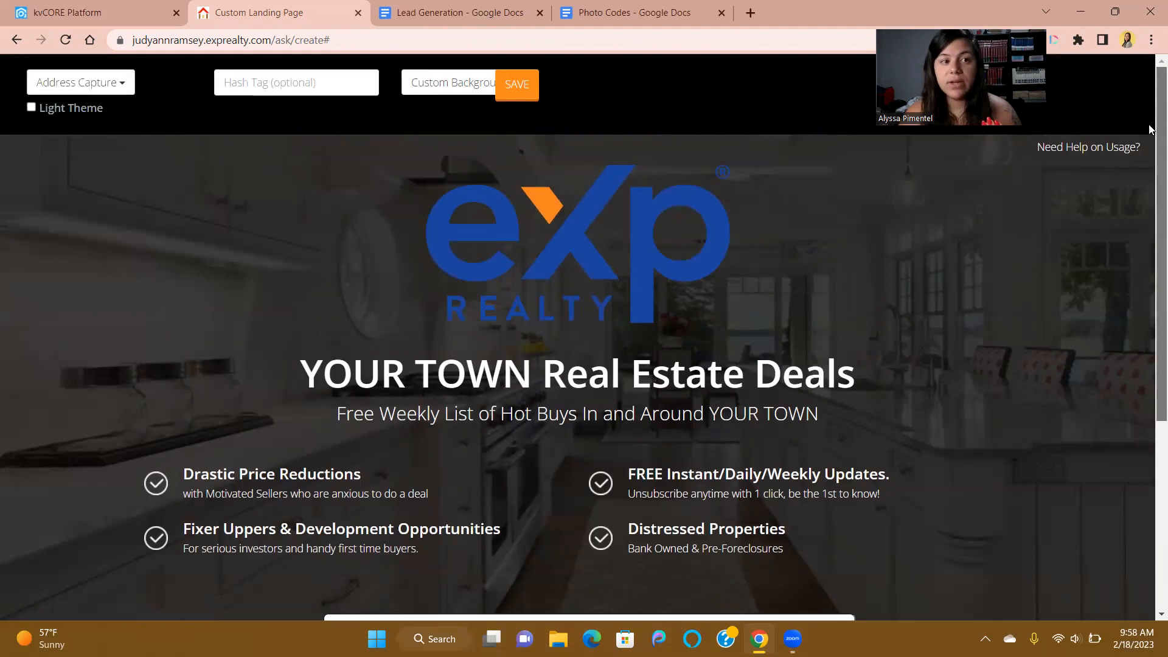
# Switch the landing page type to Facebook Chat and review the chat button in its preview
pyautogui.click(90, 91)
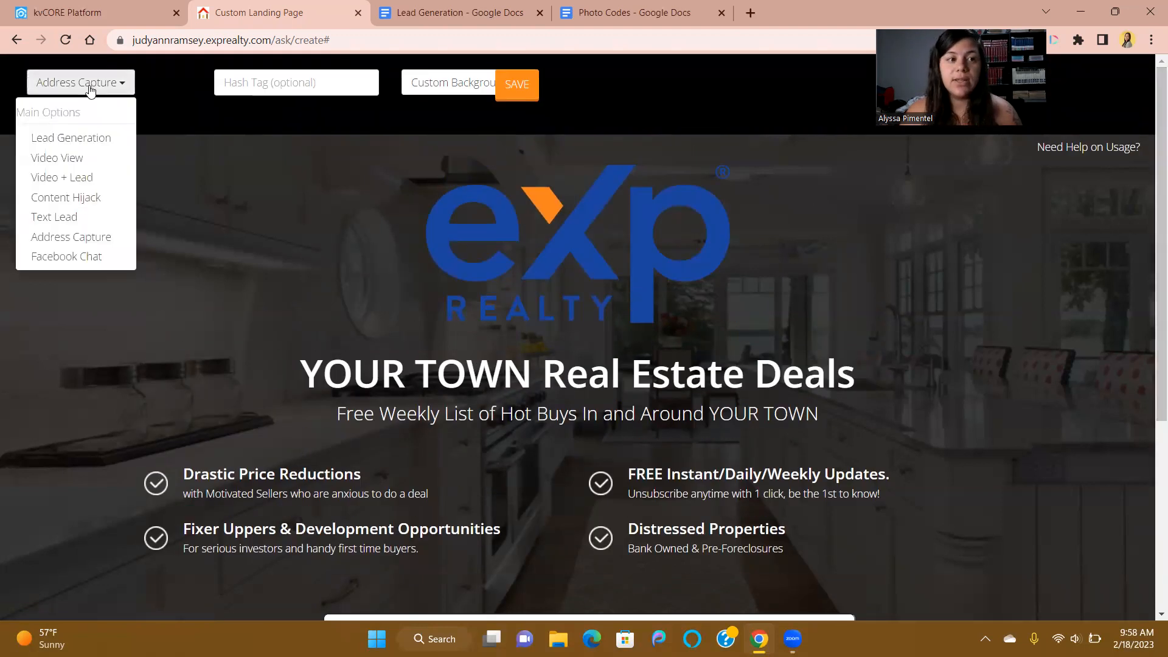
pyautogui.click(101, 259)
pyautogui.scroll(-3, 1150, 341)
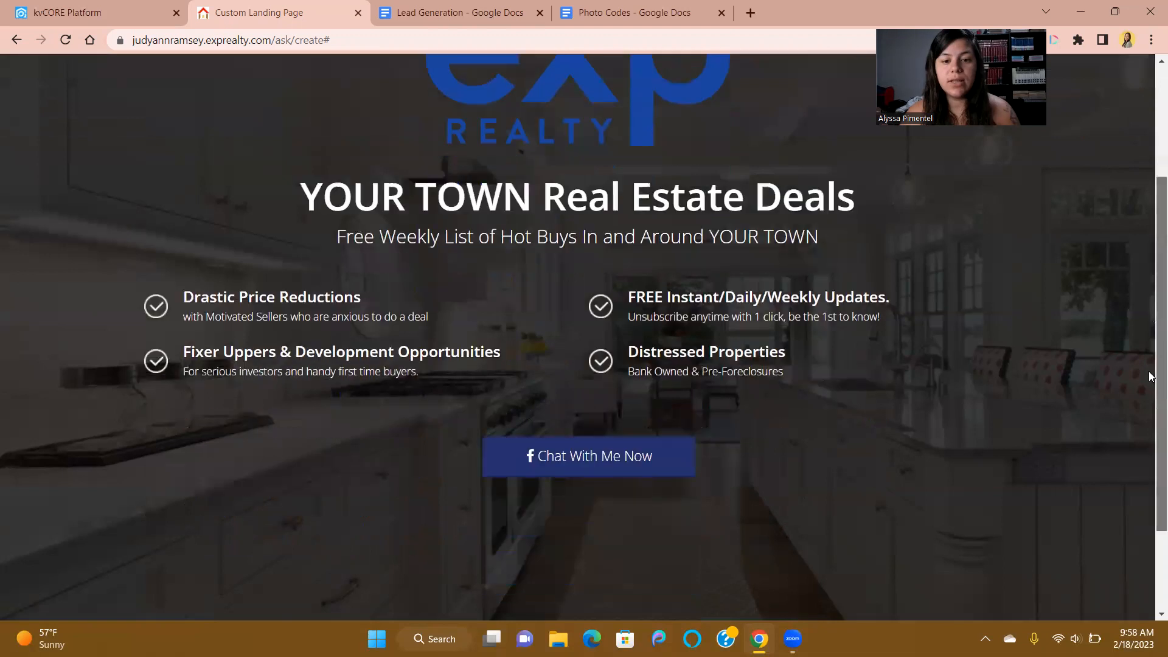
pyautogui.scroll(3, 1150, 376)
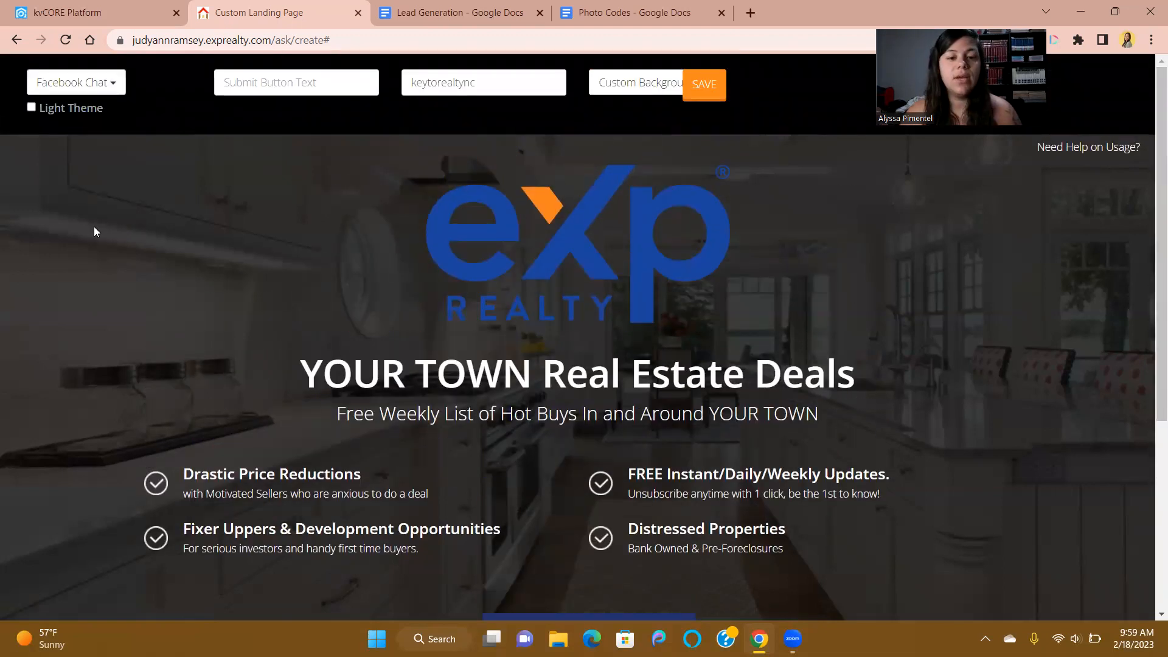
# Set the landing page type back to Lead Generation and place the cursor in its optional hashtag field
pyautogui.click(96, 84)
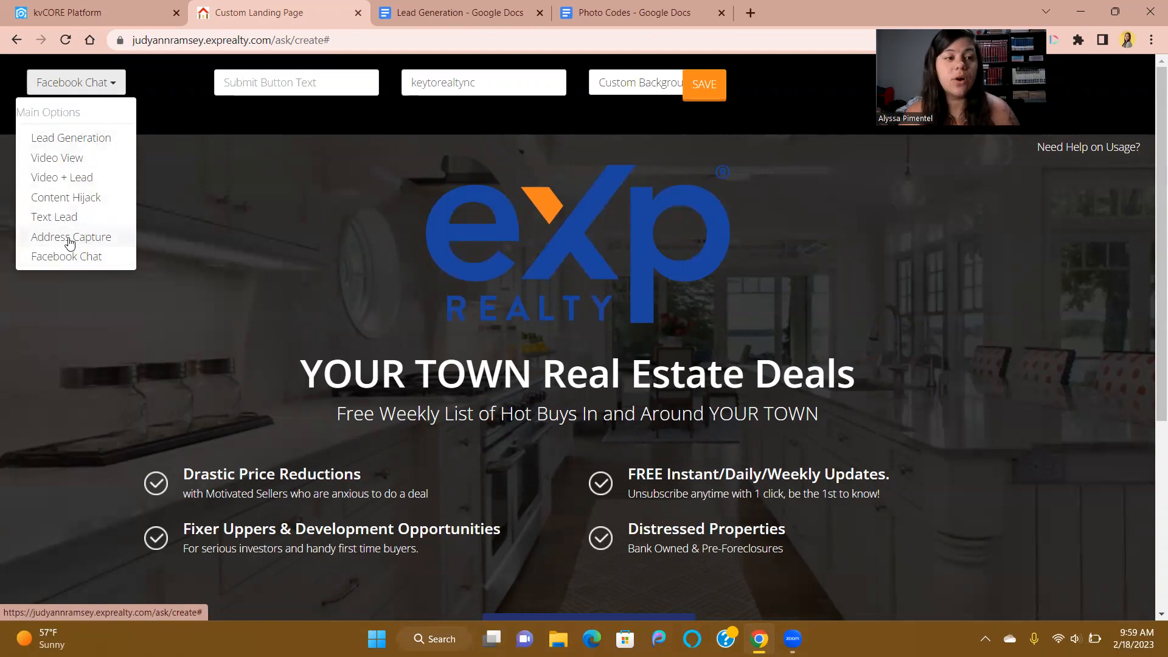
pyautogui.click(88, 142)
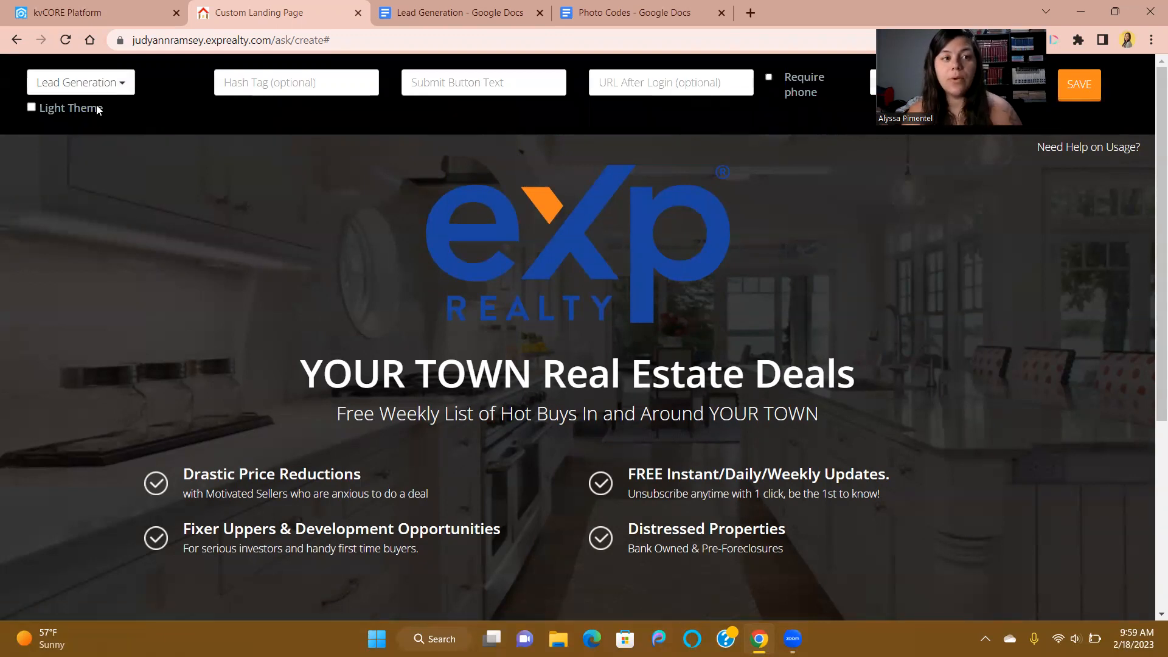
pyautogui.click(238, 94)
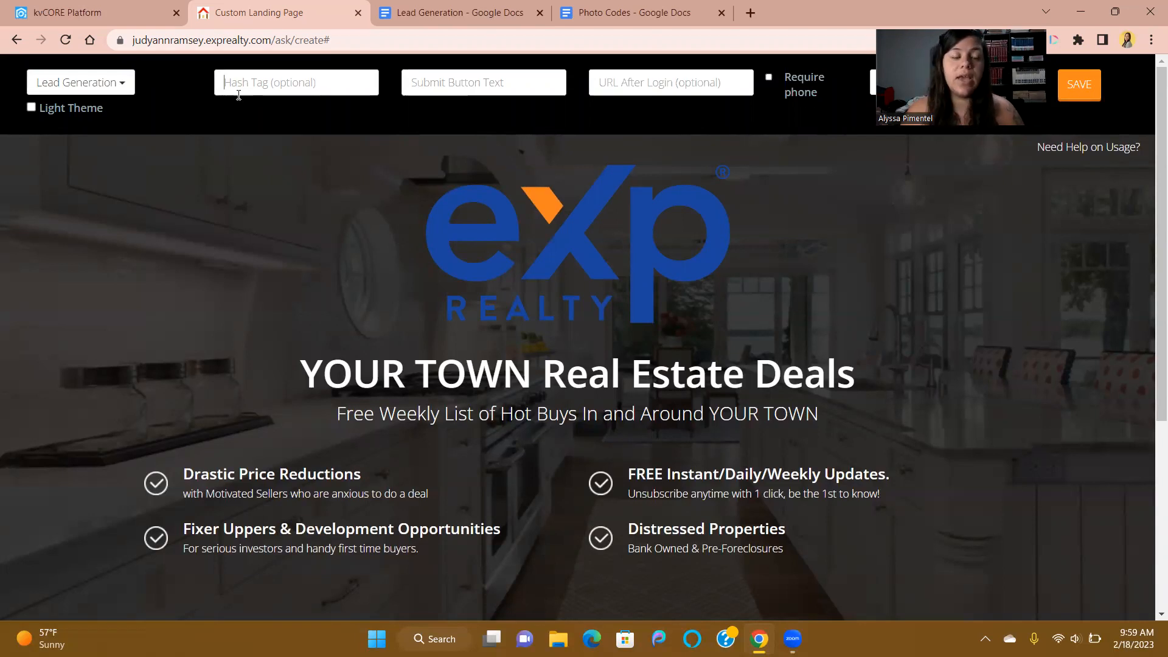
# Switch to the kvCORE platform and open the record of the first contact listed in Smart CRM
pyautogui.click(72, 12)
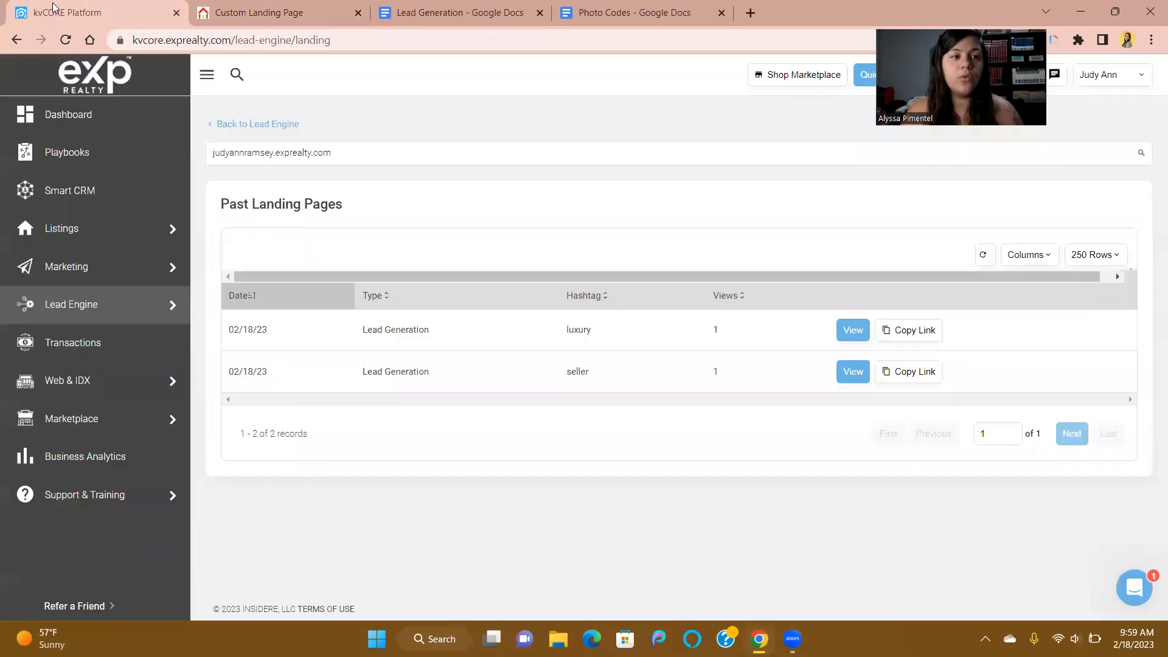
pyautogui.click(73, 185)
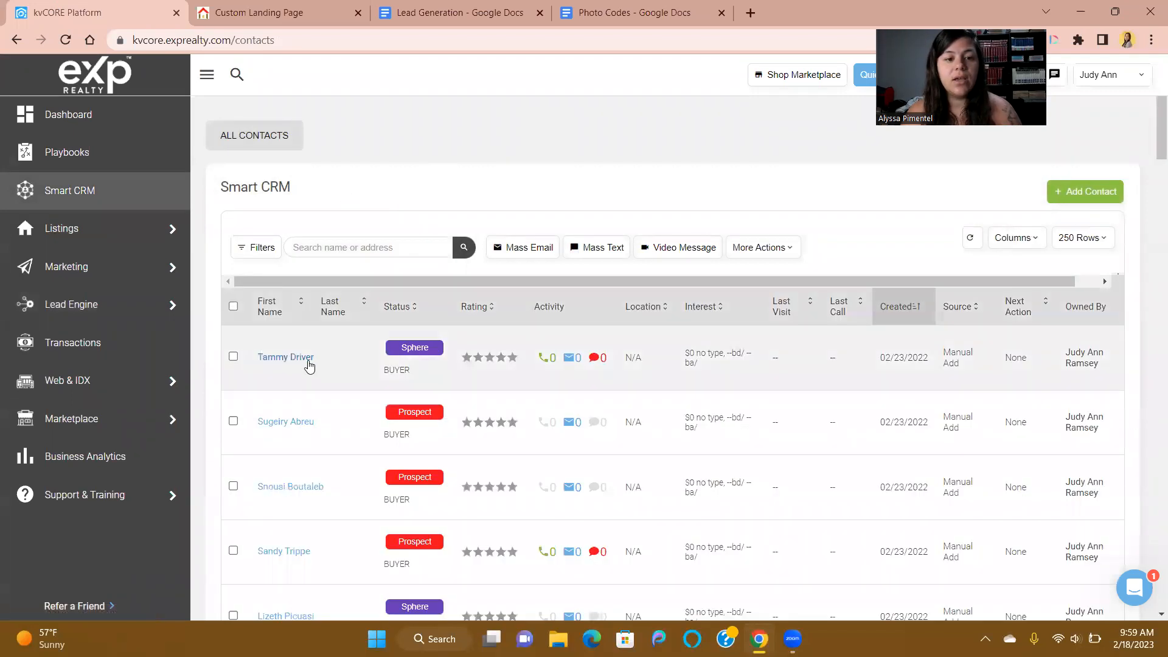
pyautogui.click(308, 359)
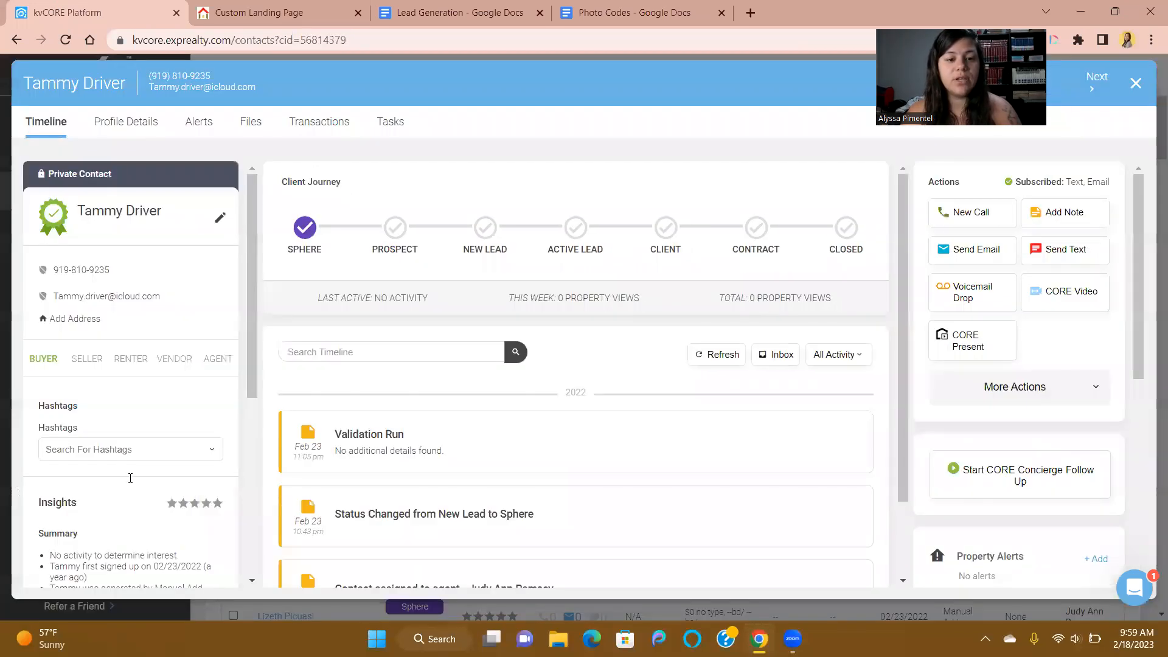
# Add the hashtag "sphere" to the contact's record
pyautogui.click(114, 458)
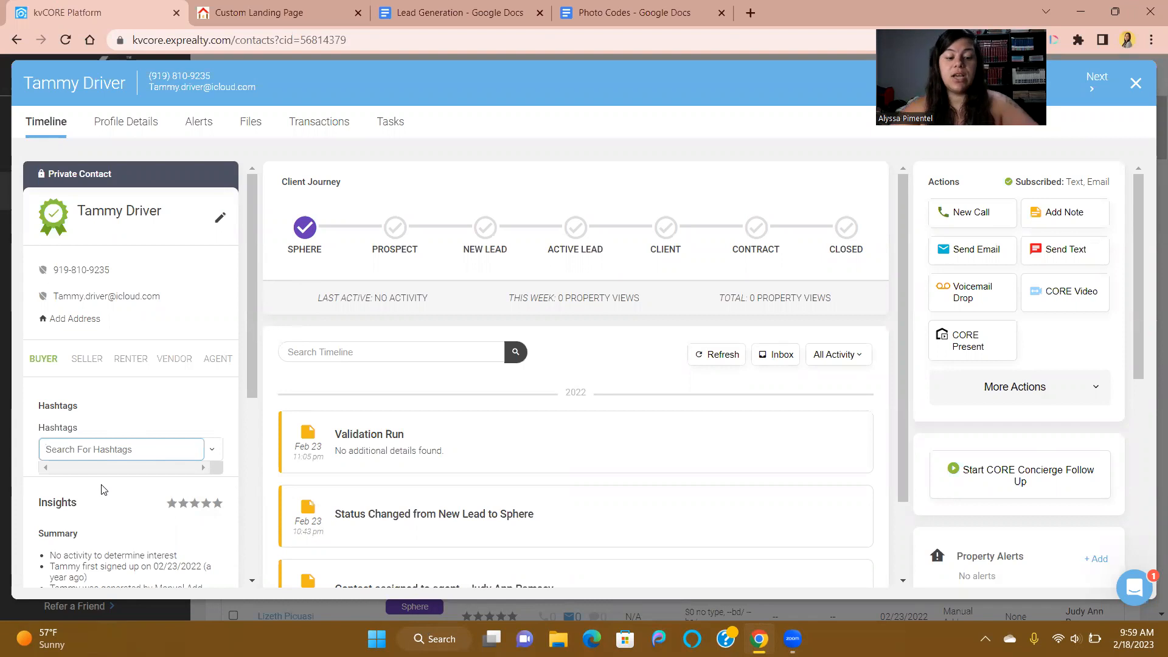
pyautogui.write('sphere')
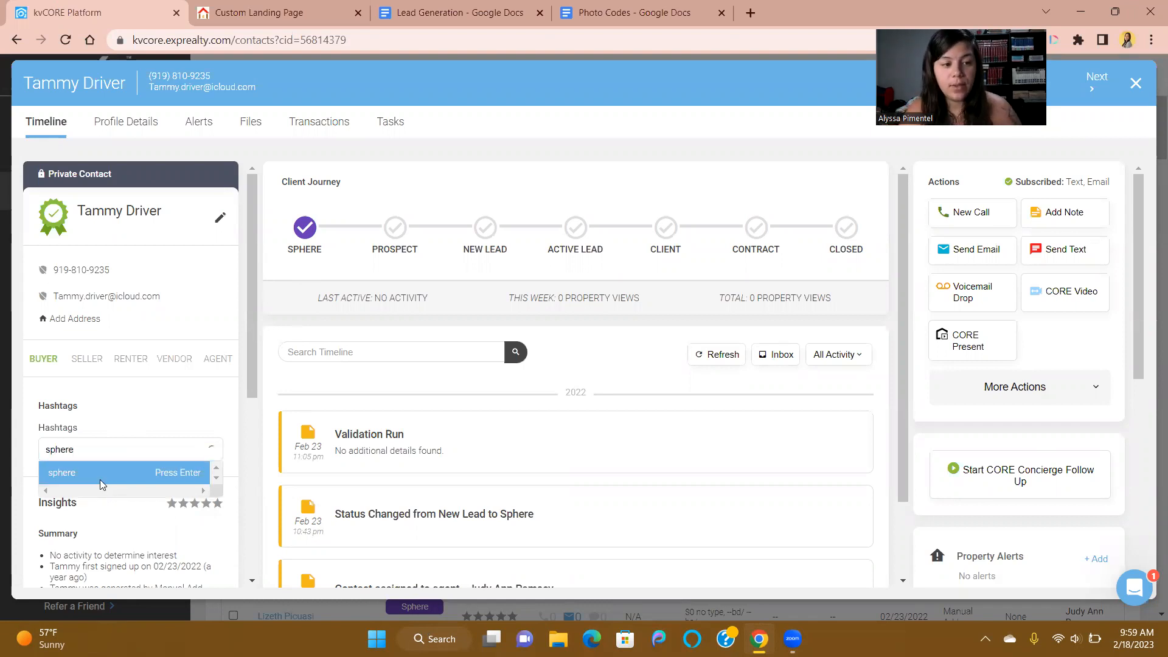
pyautogui.click(101, 485)
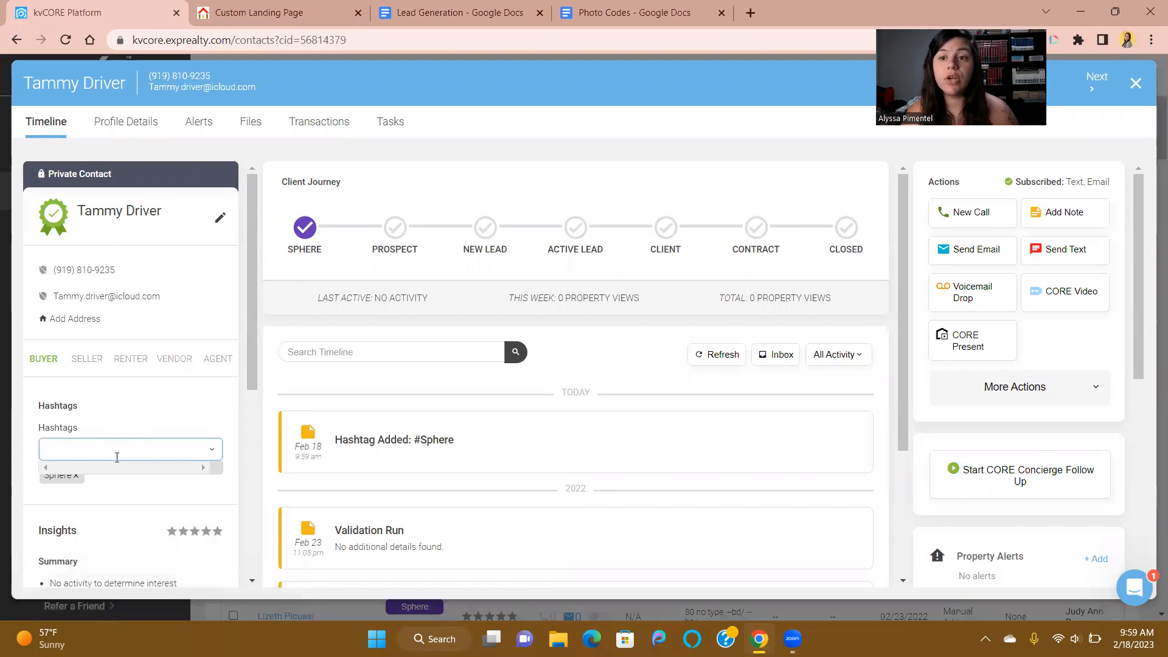
pyautogui.click(121, 476)
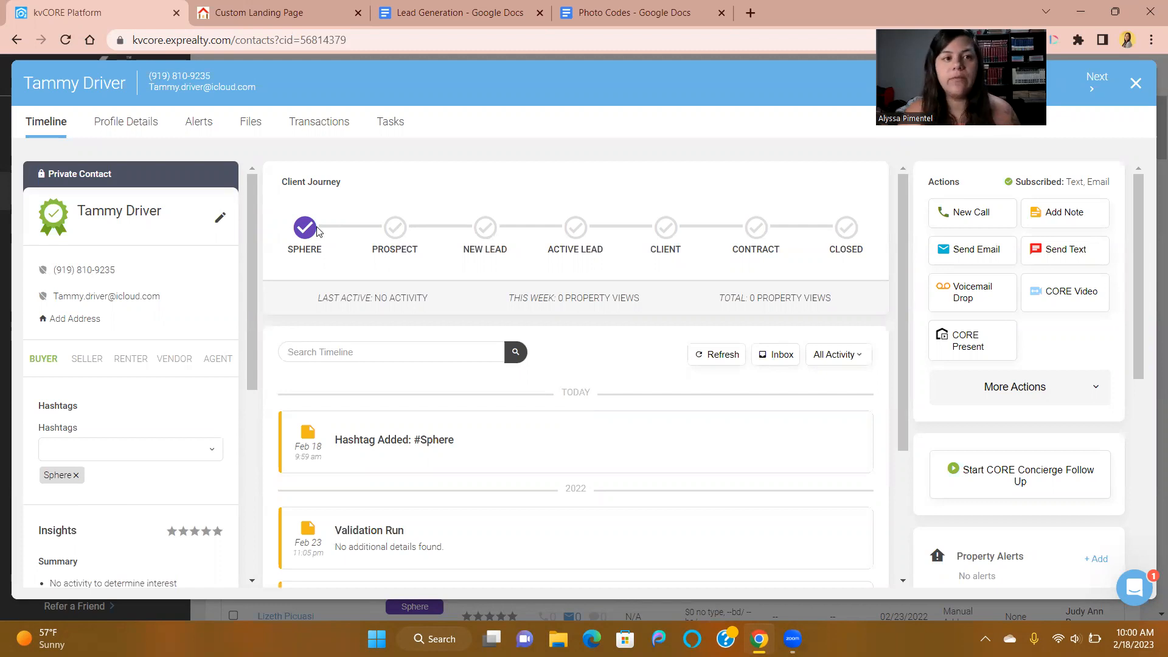
# Return to the custom landing page, start editing the submit button text and review the submit button in the preview's contact form
pyautogui.click(271, 12)
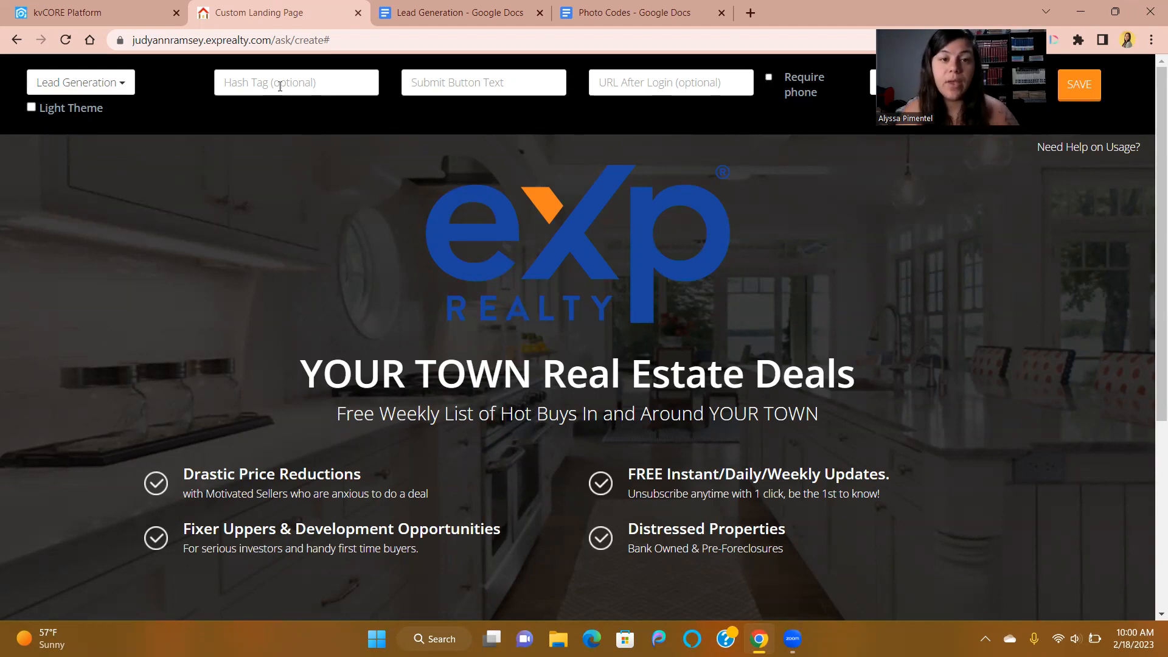
pyautogui.click(408, 70)
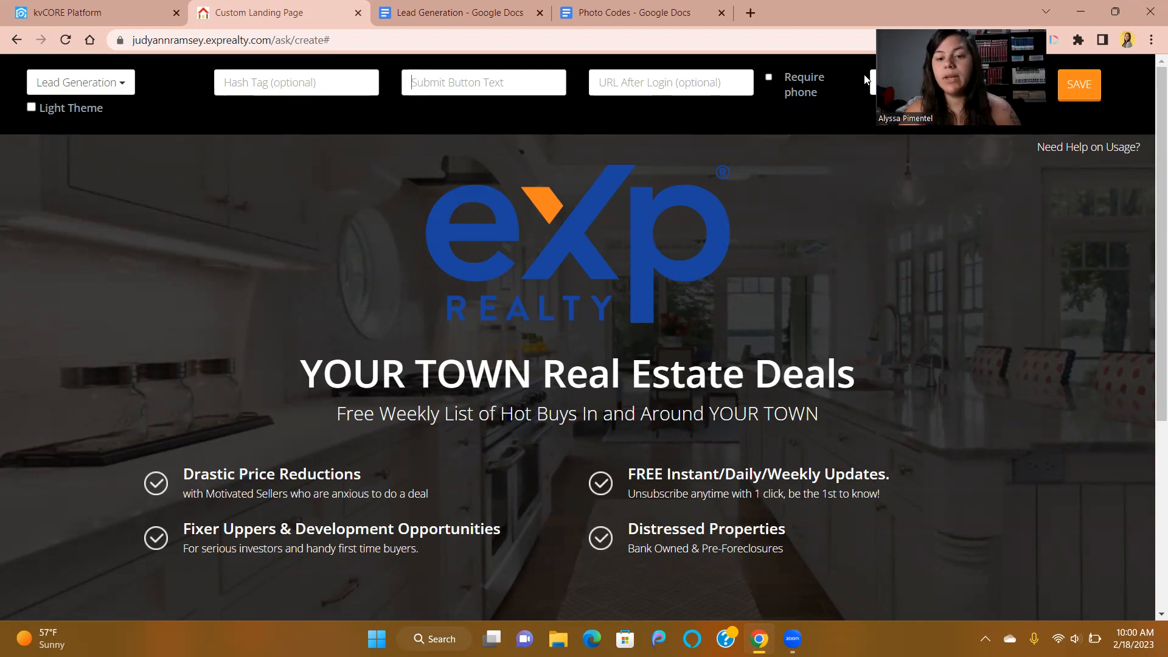
pyautogui.scroll(-3, 860, 485)
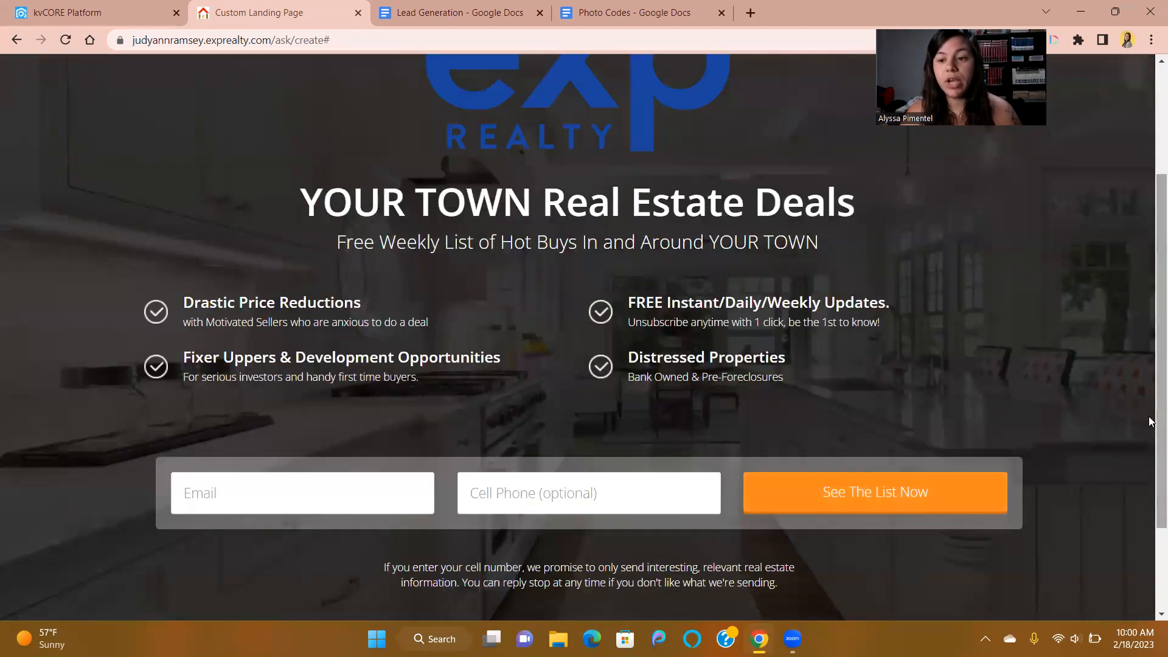
pyautogui.scroll(3, 1151, 377)
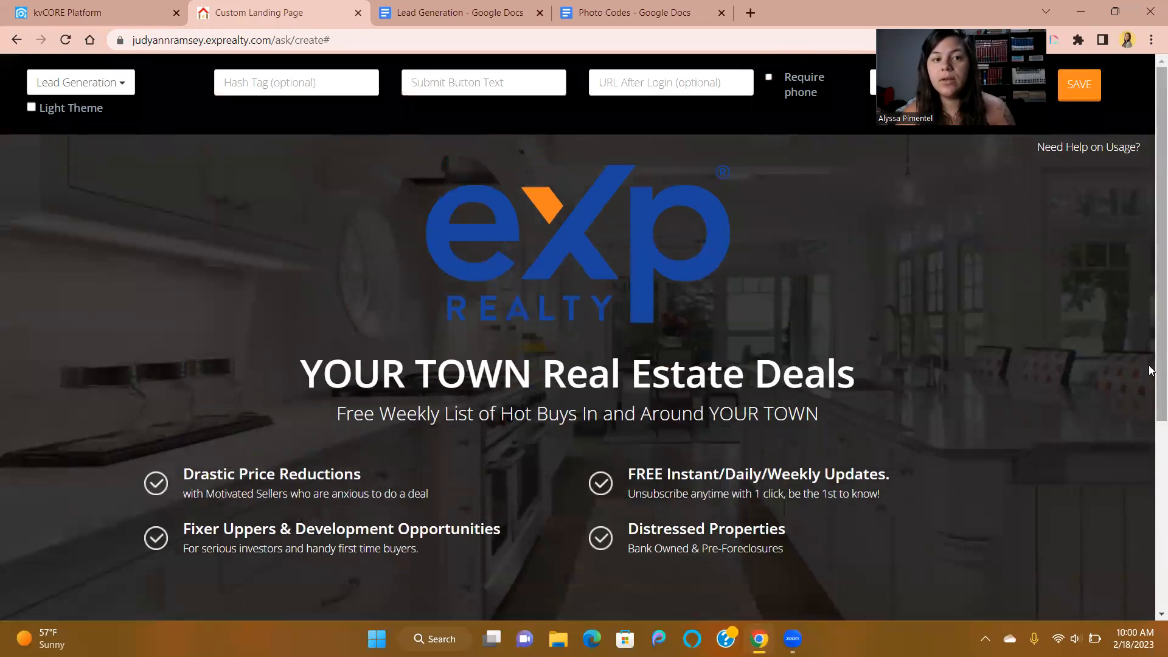
pyautogui.scroll(-1, 1150, 389)
pyautogui.scroll(-2, 1150, 390)
pyautogui.scroll(2, 1150, 374)
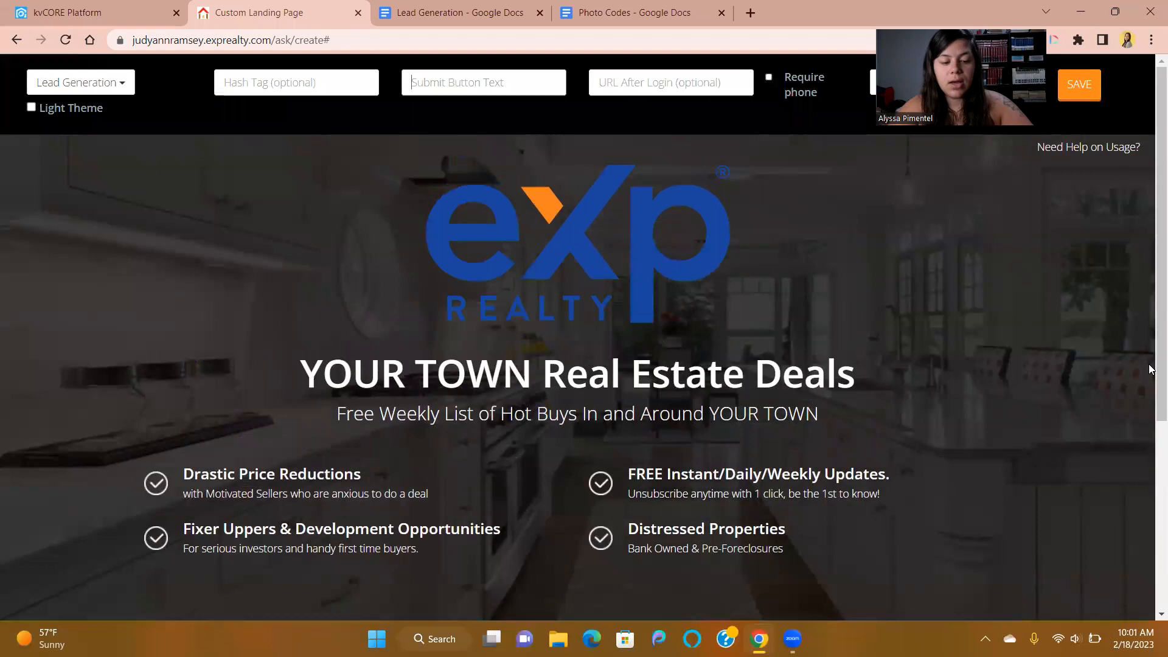
# Enter "Download My Buyers Guide" as the submit button text and check the button in the landing page preview
pyautogui.write('Downlo')
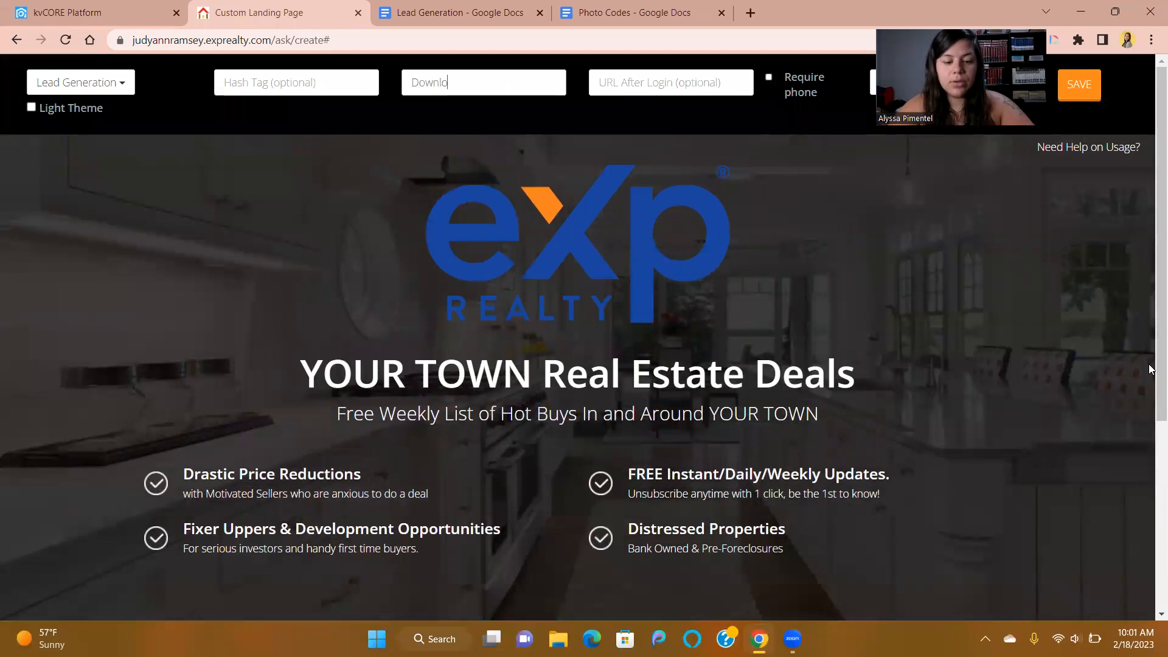
pyautogui.write('ad My Buyers Guide')
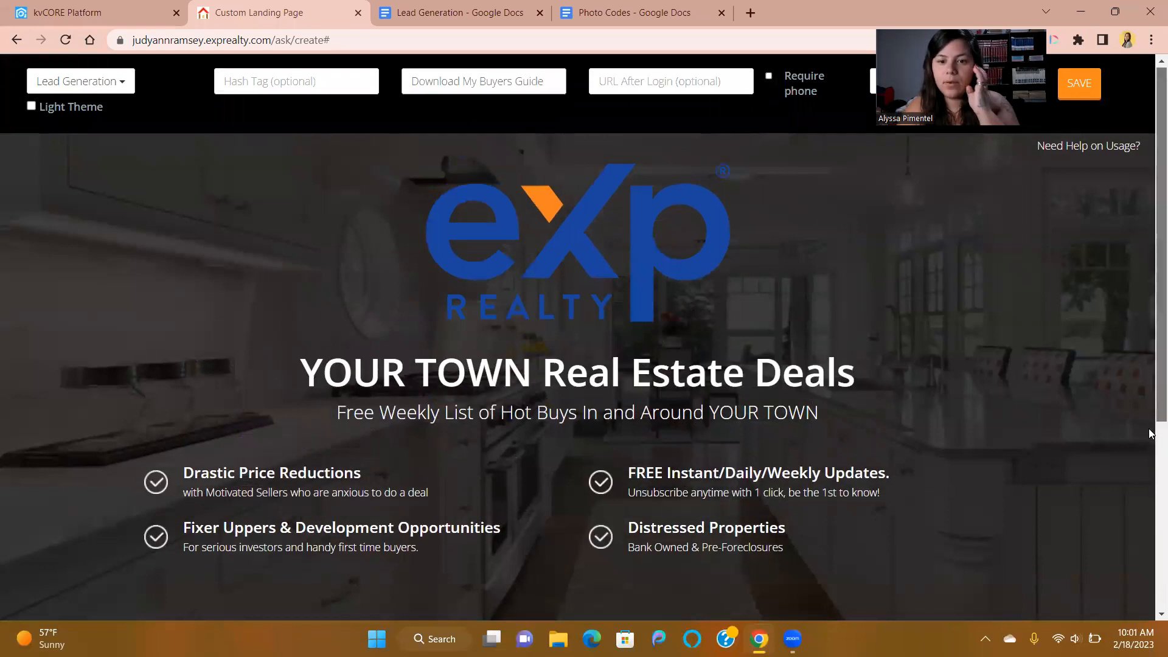
pyautogui.scroll(-3, 1149, 434)
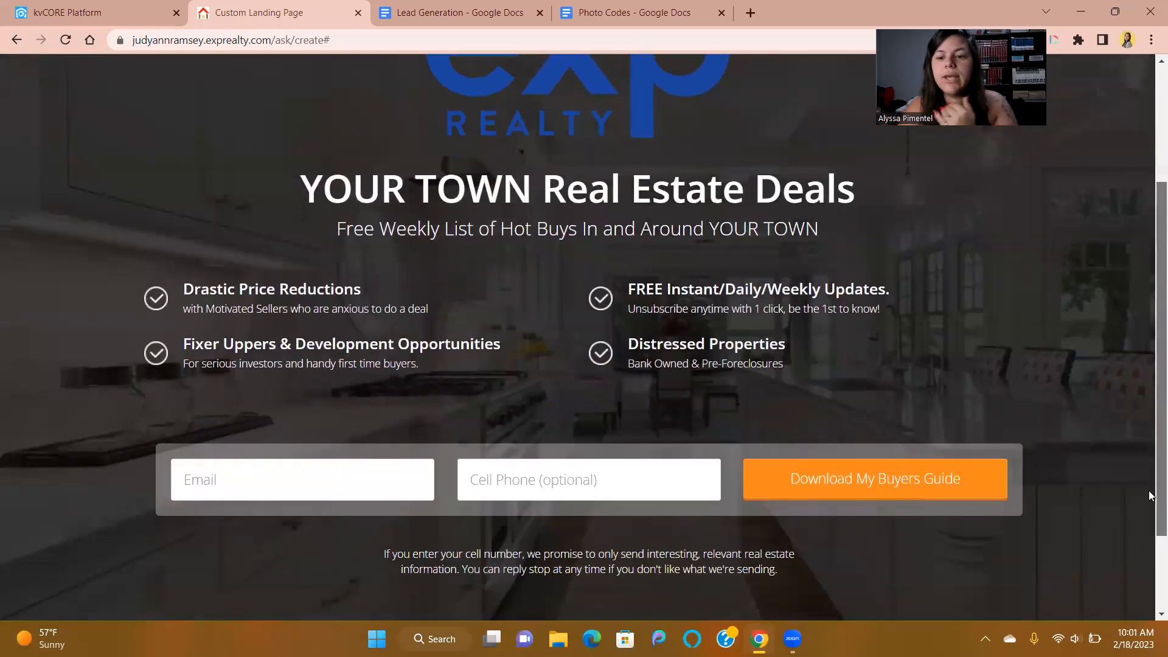
pyautogui.scroll(3, 1150, 459)
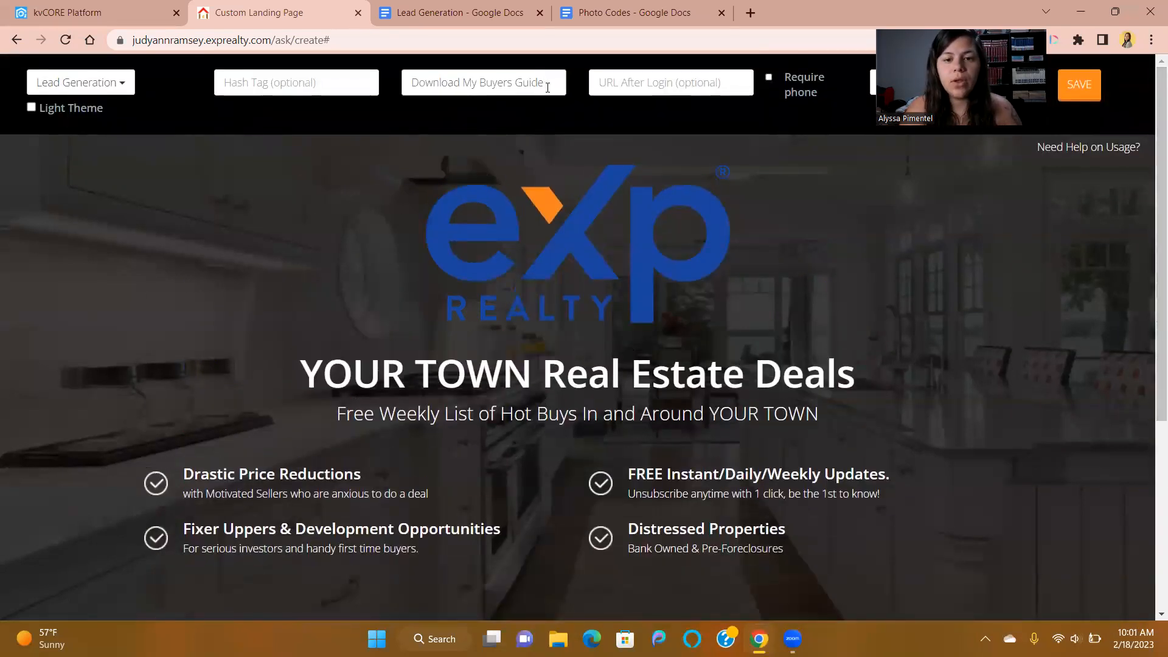
# Replace the submit button text with "See Available Properties"
pyautogui.moveTo(545, 88); pyautogui.dragTo(377, 74)
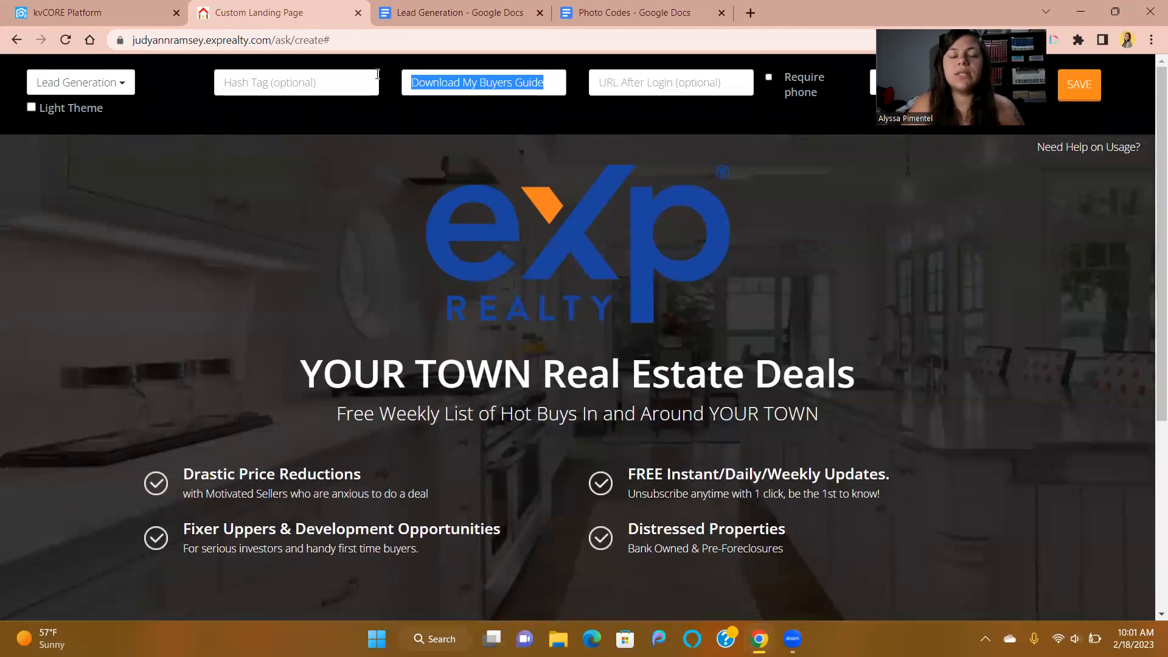
pyautogui.press('BackSpace')
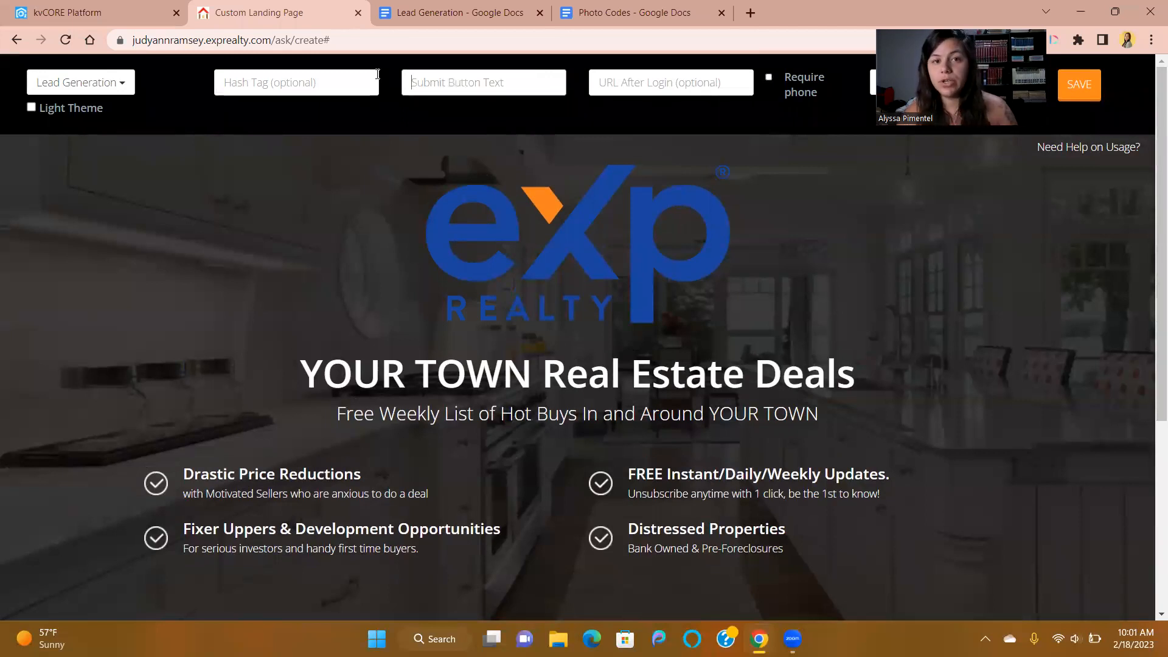
pyautogui.write('See')
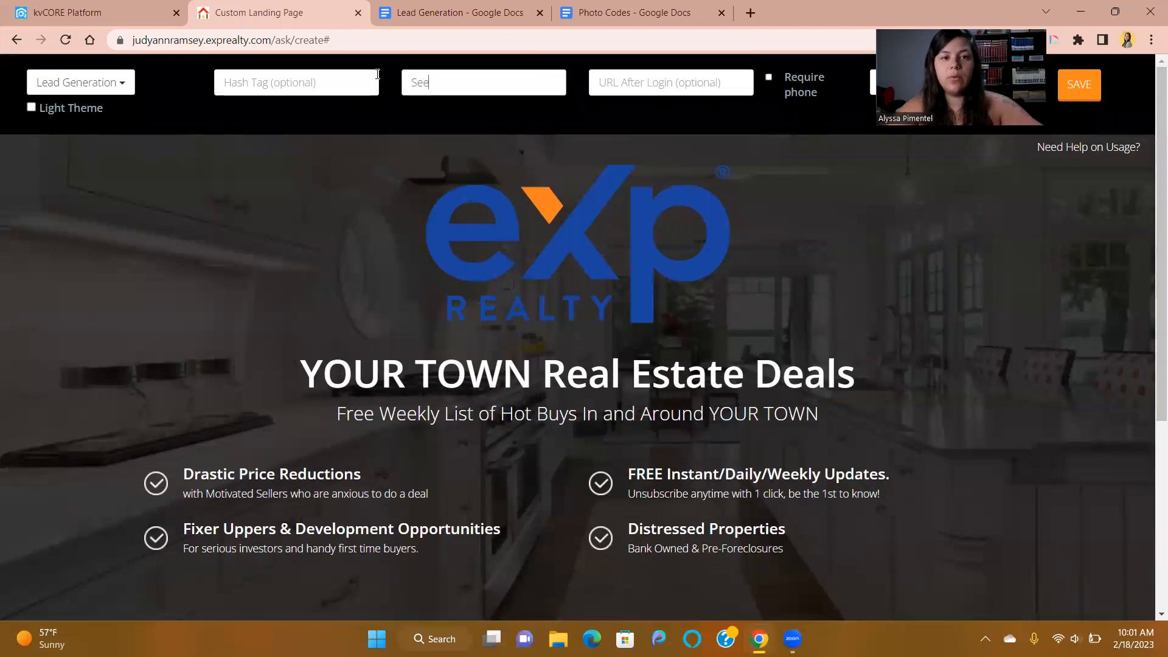
pyautogui.write(' Available')
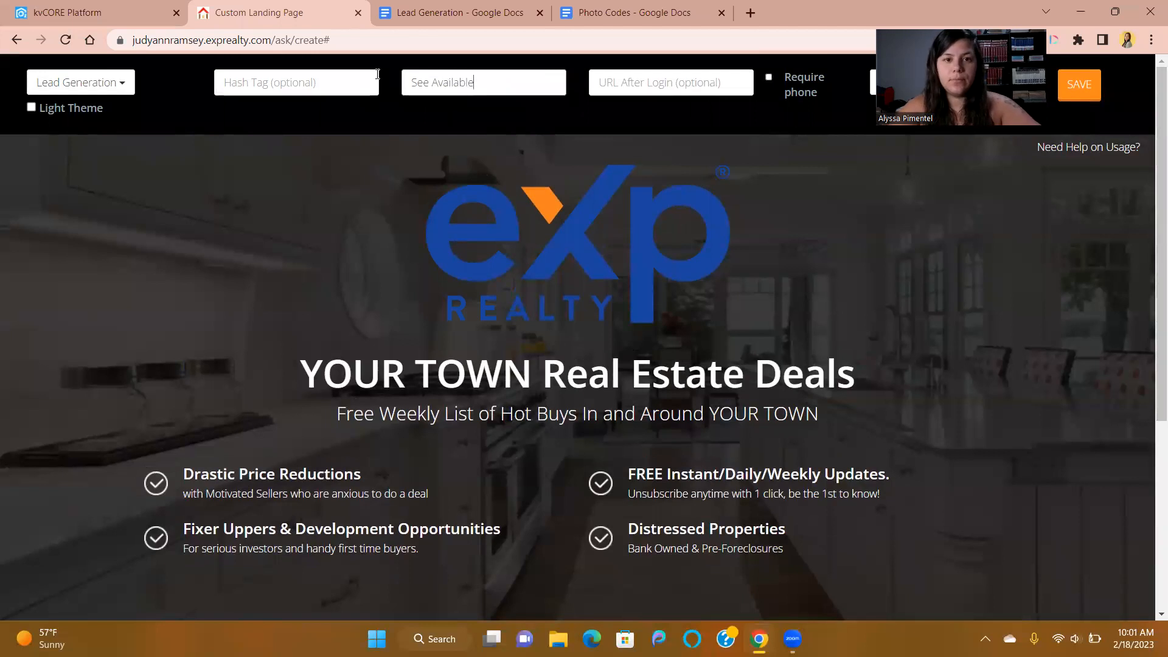
pyautogui.write(' Properties')
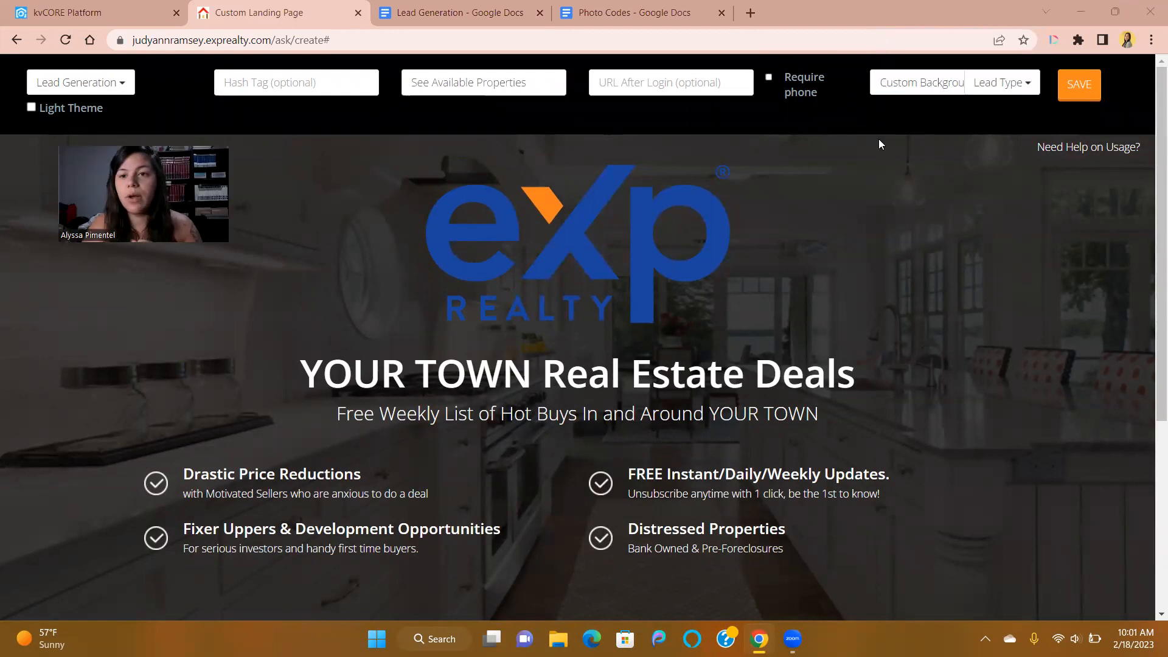
# Review the available landing page backgrounds, open the custom background's image URL setting and close it without changes
pyautogui.click(937, 88)
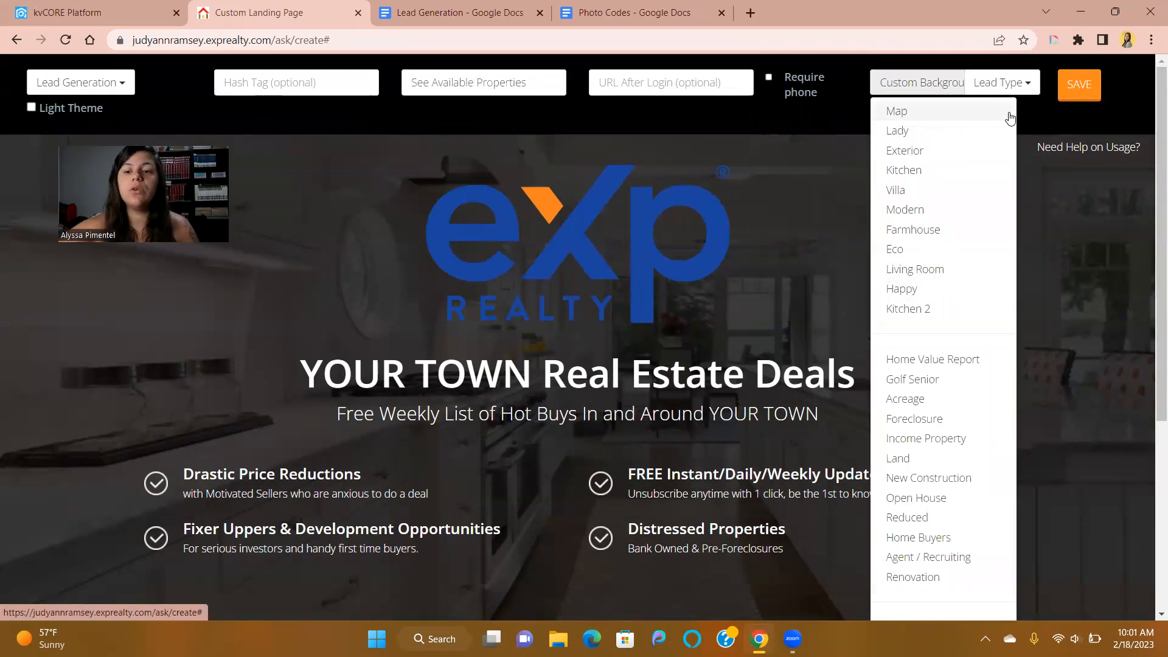
pyautogui.scroll(-5, 1010, 116)
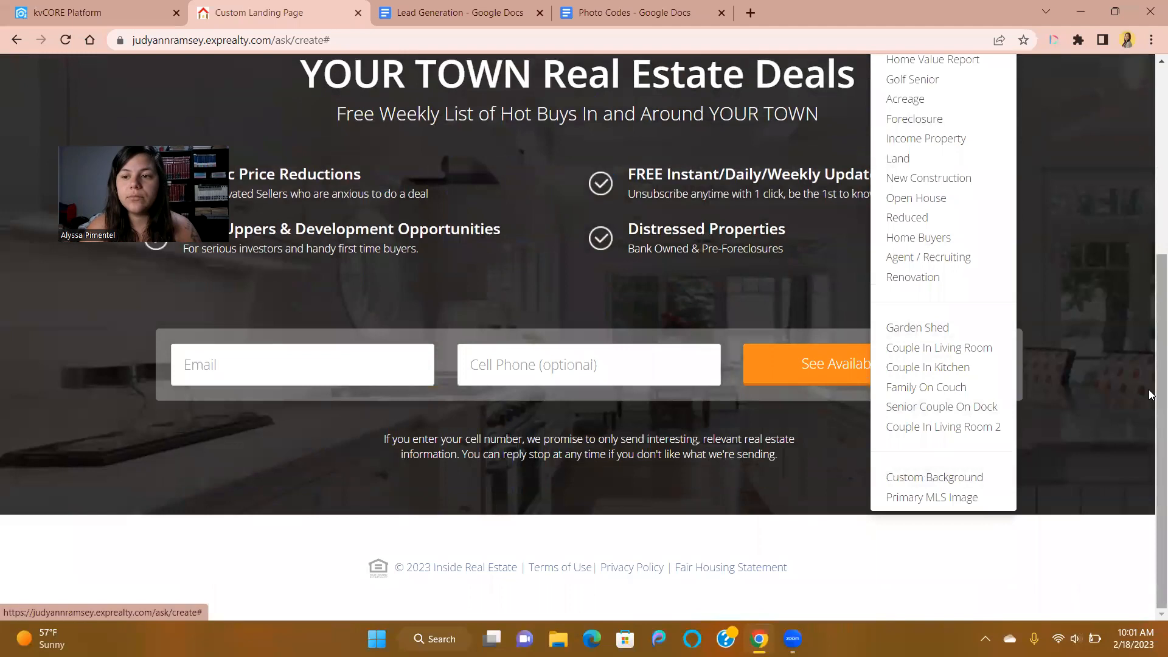
pyautogui.click(978, 477)
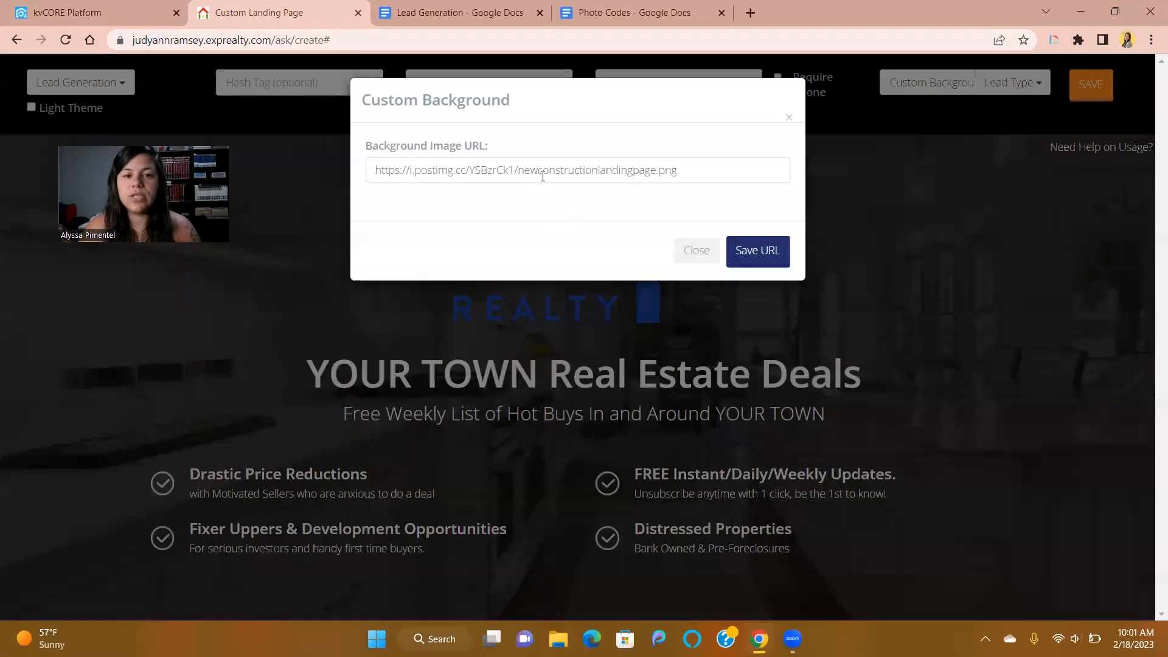
pyautogui.moveTo(682, 172); pyautogui.dragTo(342, 163)
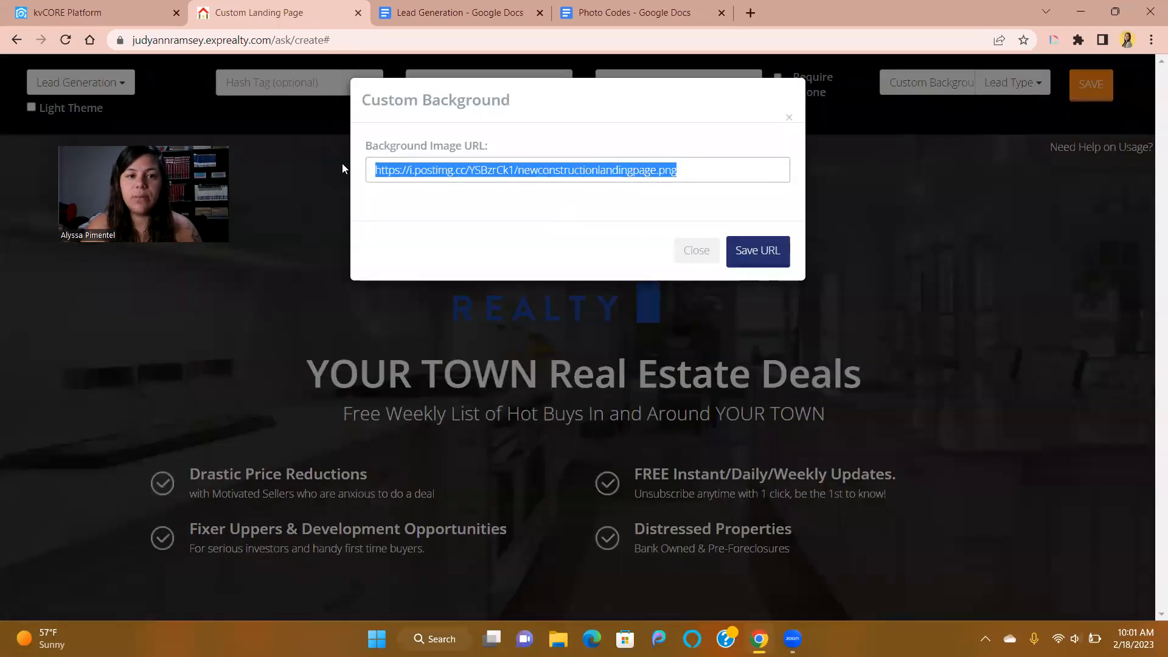
pyautogui.click(341, 163)
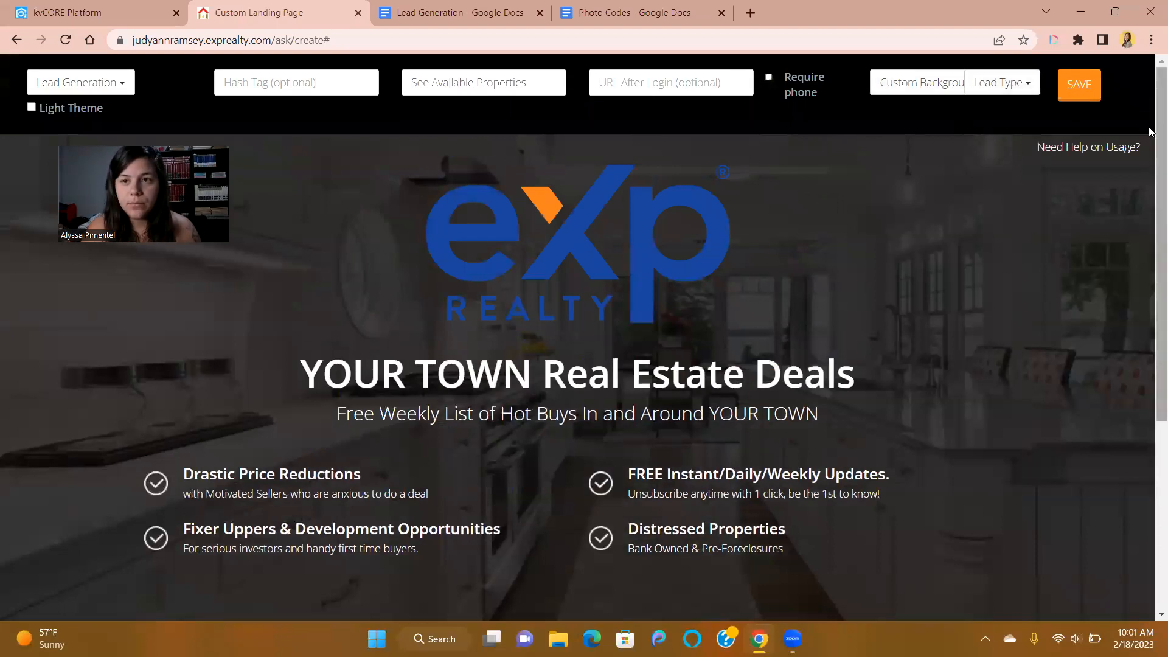
# Set the landing page's lead type to Buyer and enter "newconstruction" as its hashtag
pyautogui.click(1020, 88)
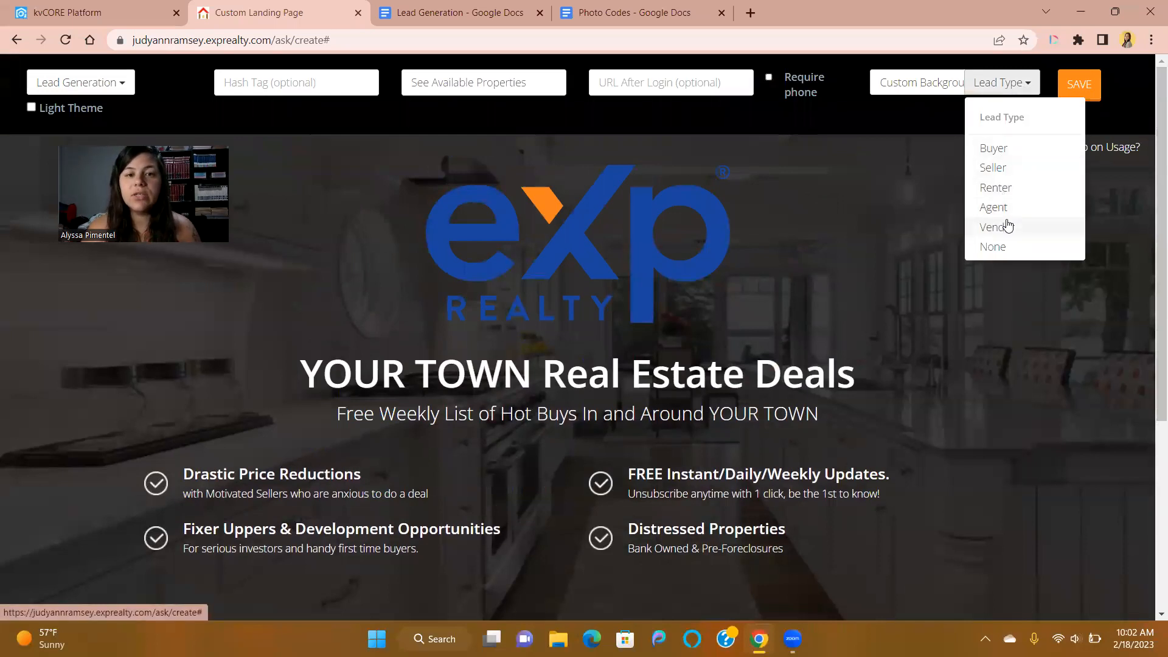
pyautogui.click(1009, 149)
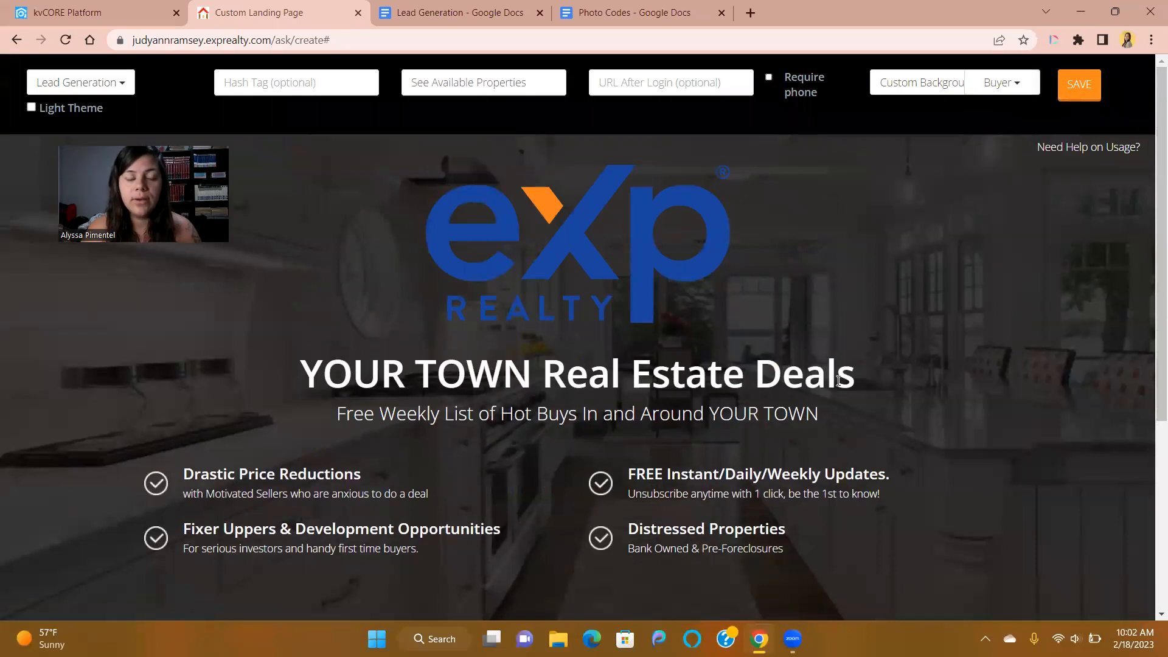
pyautogui.click(327, 92)
pyautogui.write('newc')
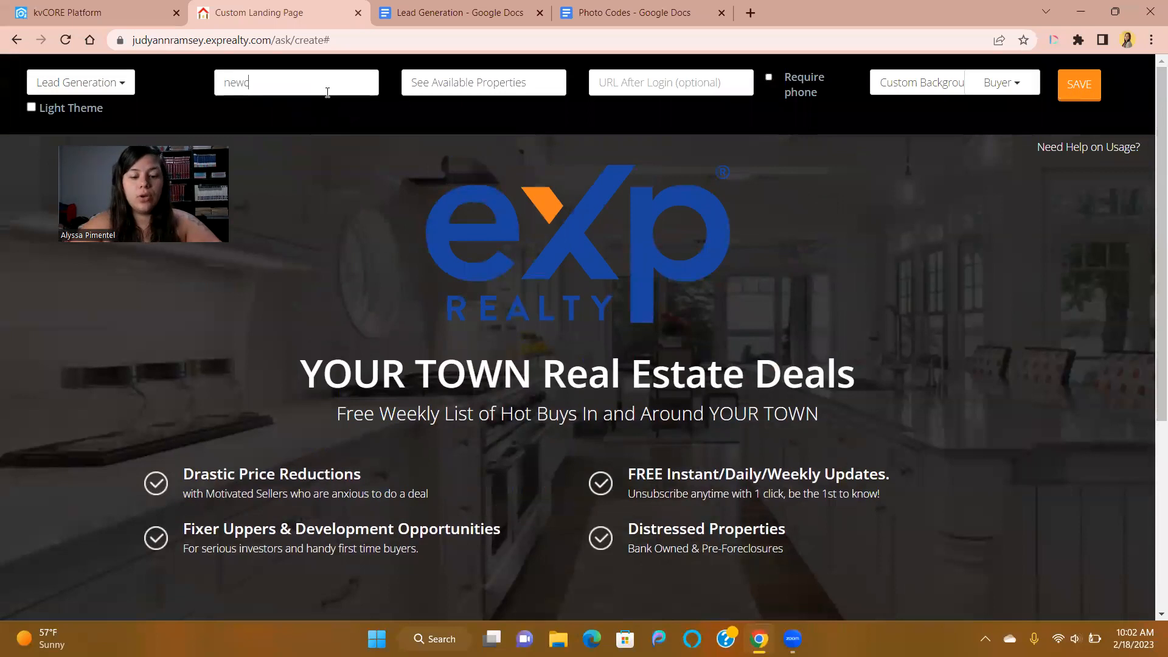
pyautogui.write('onstruction')
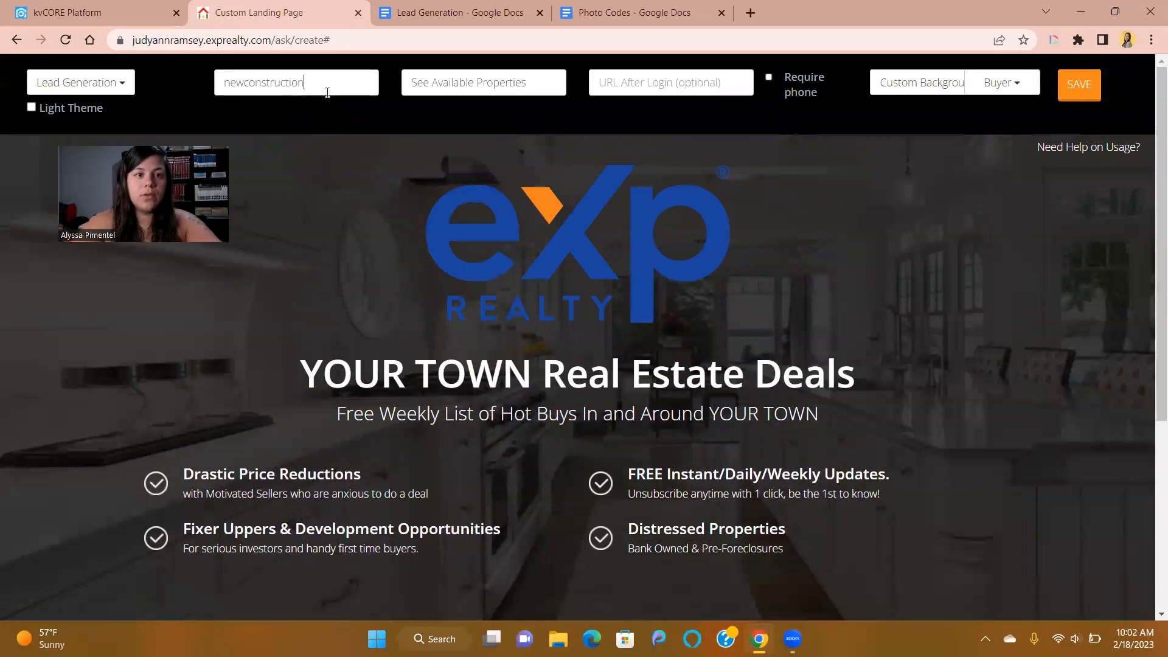
pyautogui.click(375, 253)
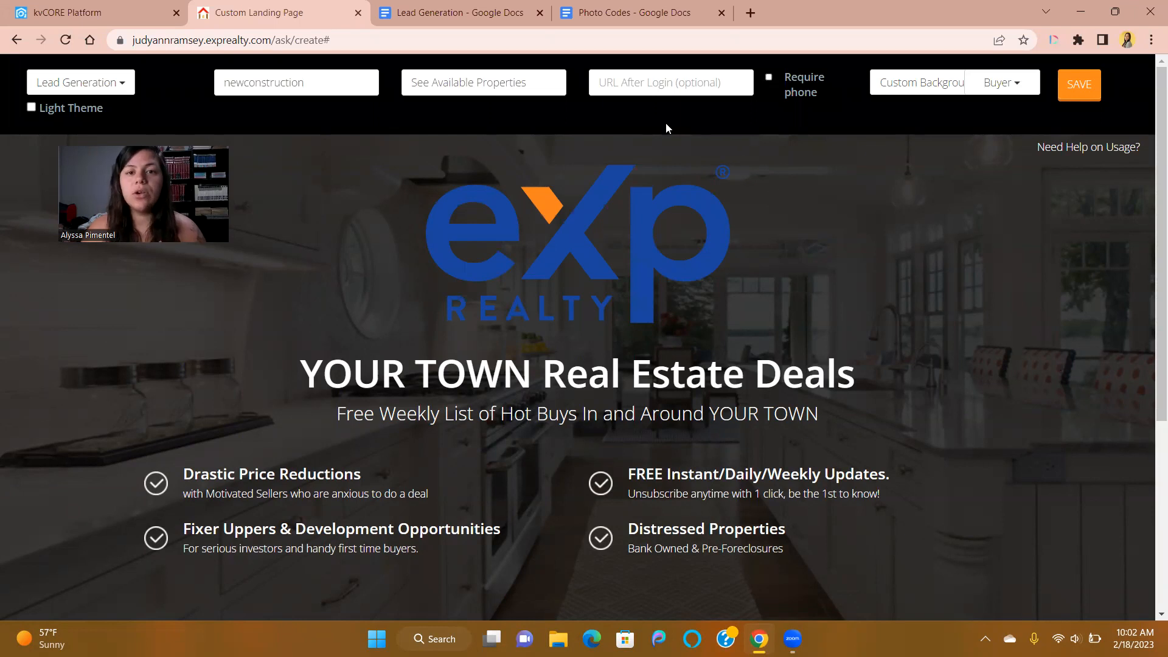
# Switch to the kvCORE platform, close the contact record and open the Lead Engine's IDX Squeeze Page builder
pyautogui.click(627, 85)
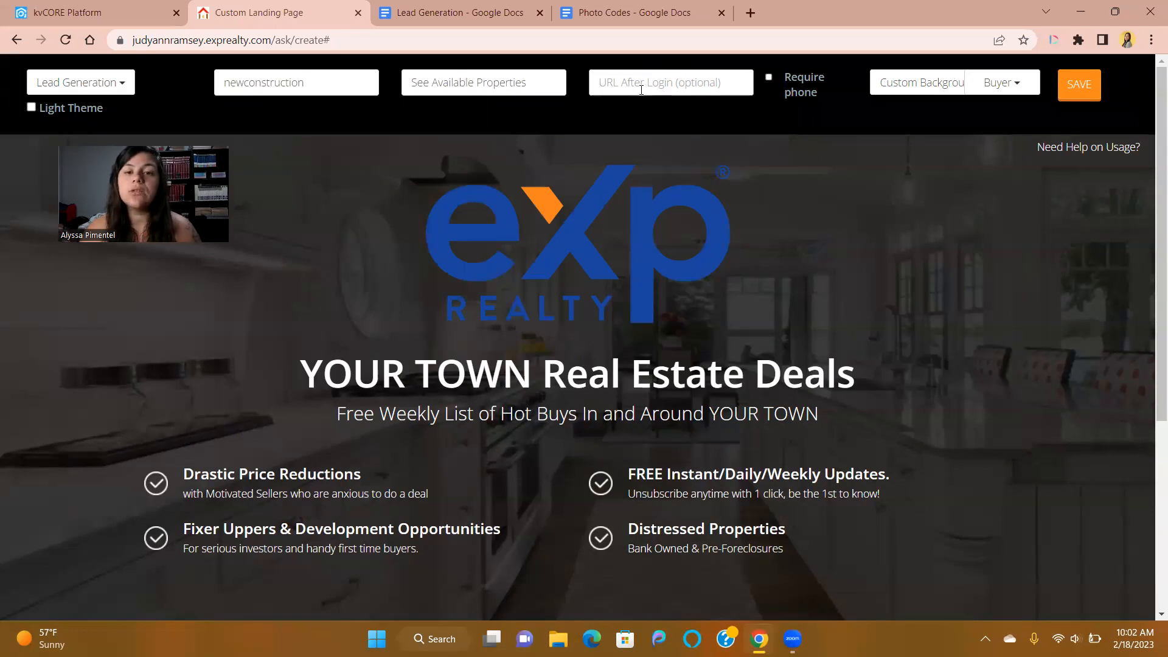
pyautogui.click(84, 12)
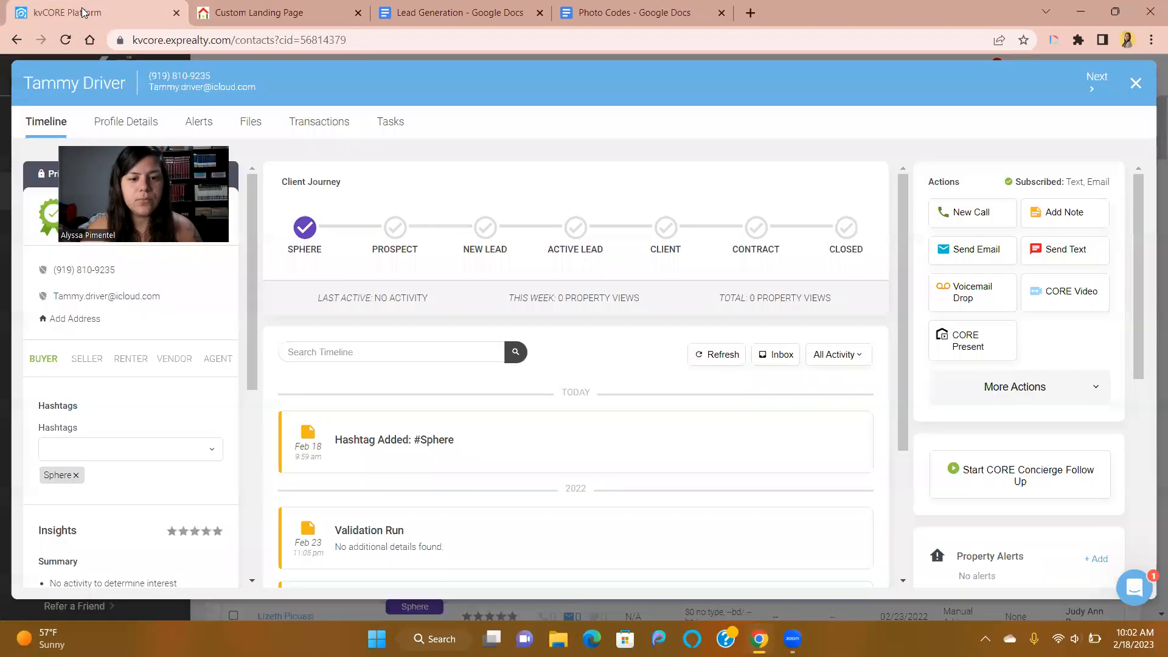
pyautogui.click(1136, 83)
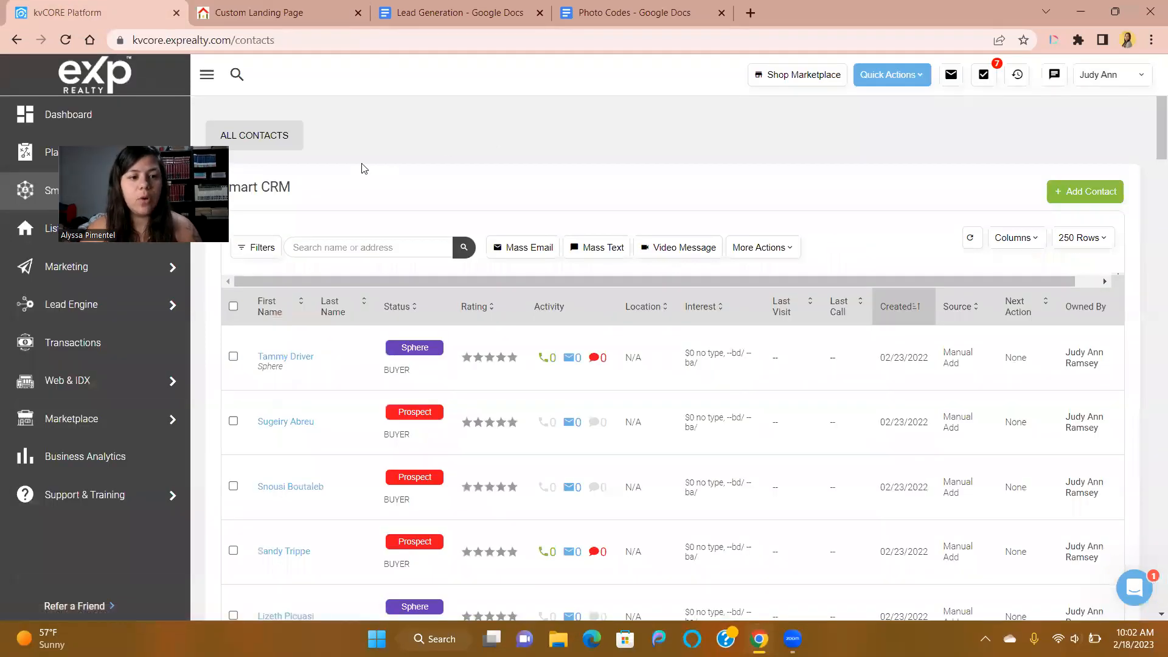
pyautogui.moveTo(116, 304)
pyautogui.click(265, 382)
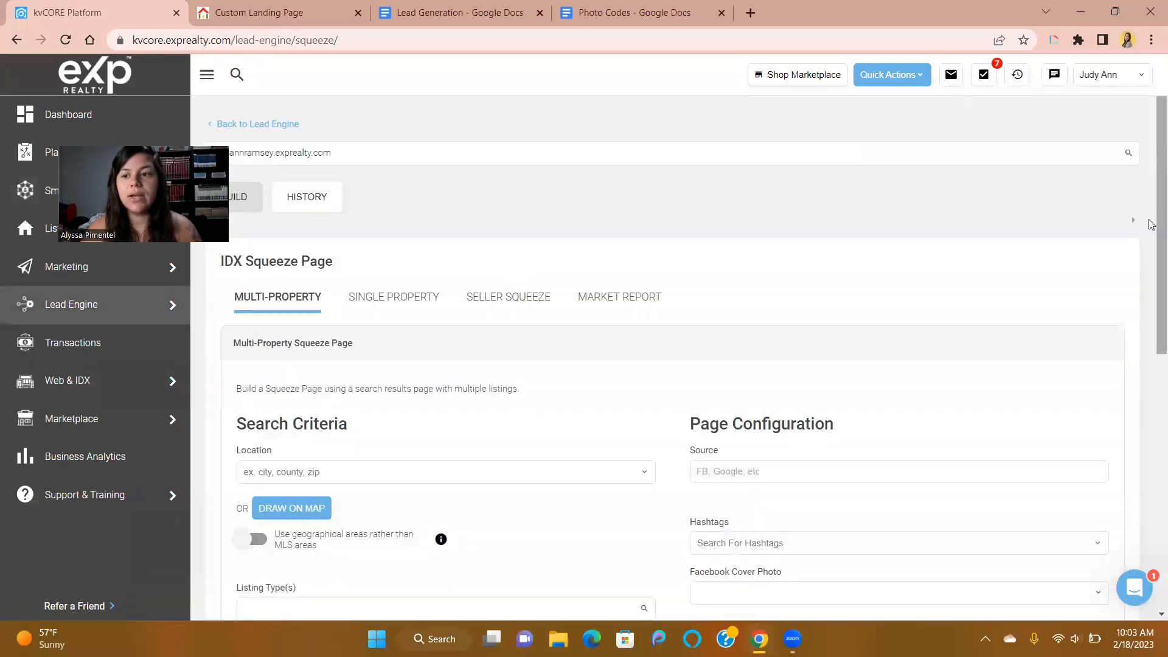
# Open the polygon map search for the multi-property squeeze page and locate Raleigh, NC, USA
pyautogui.scroll(-1, 564, 450)
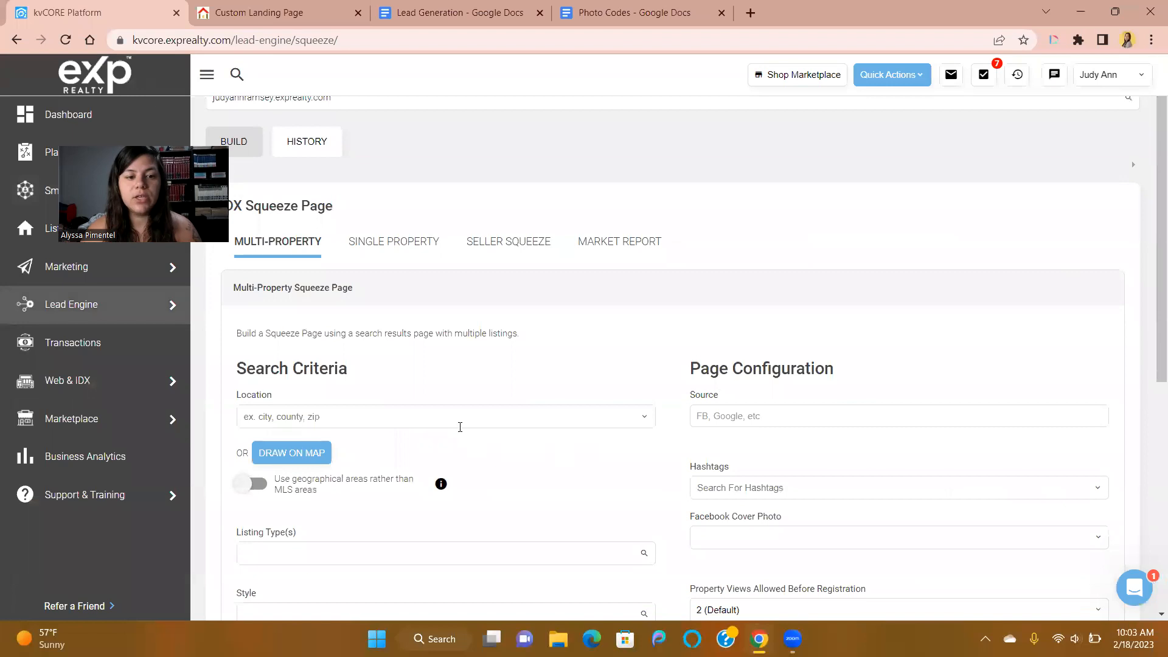
pyautogui.click(294, 453)
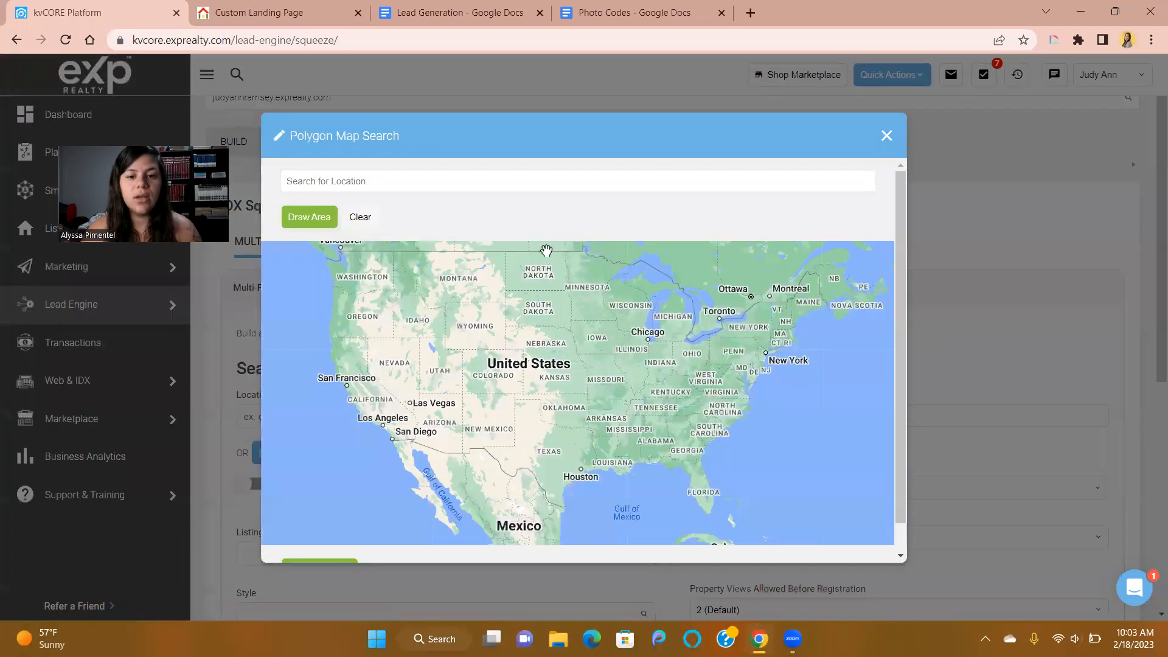
pyautogui.click(553, 185)
pyautogui.write('r')
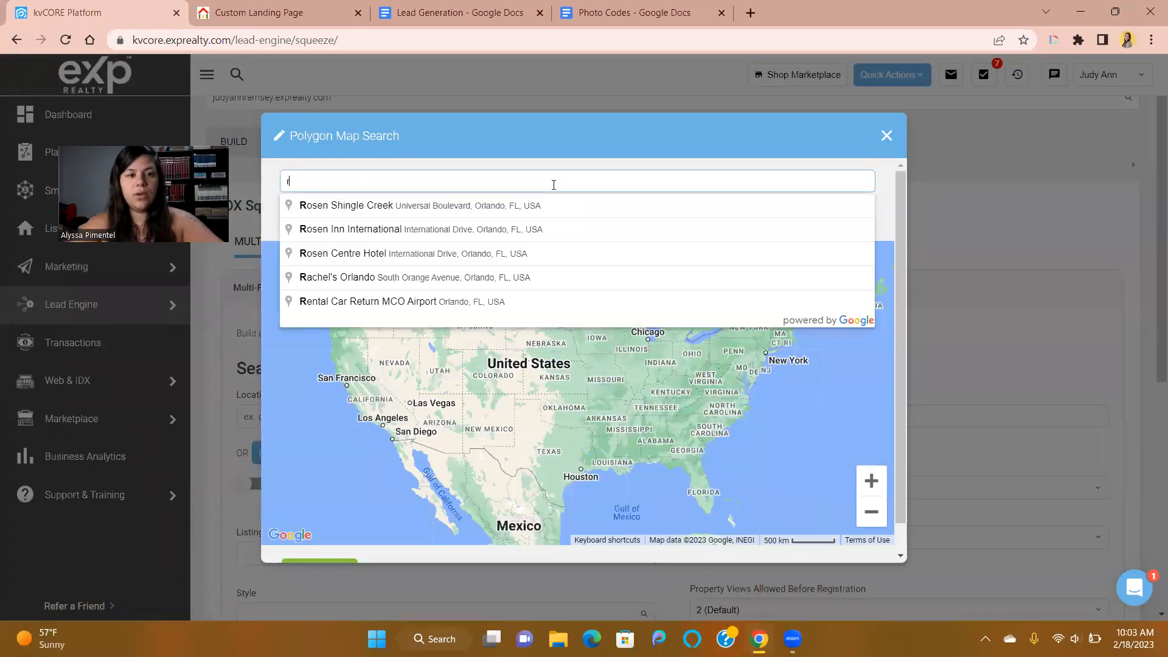
pyautogui.write('elaigh')
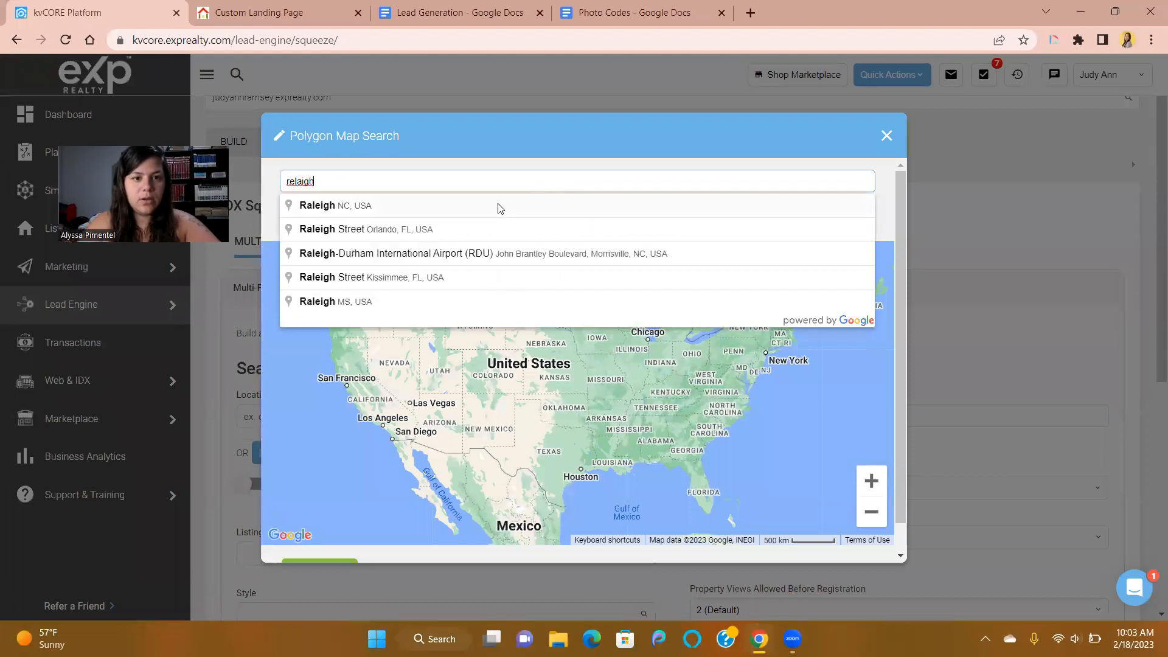
pyautogui.click(499, 206)
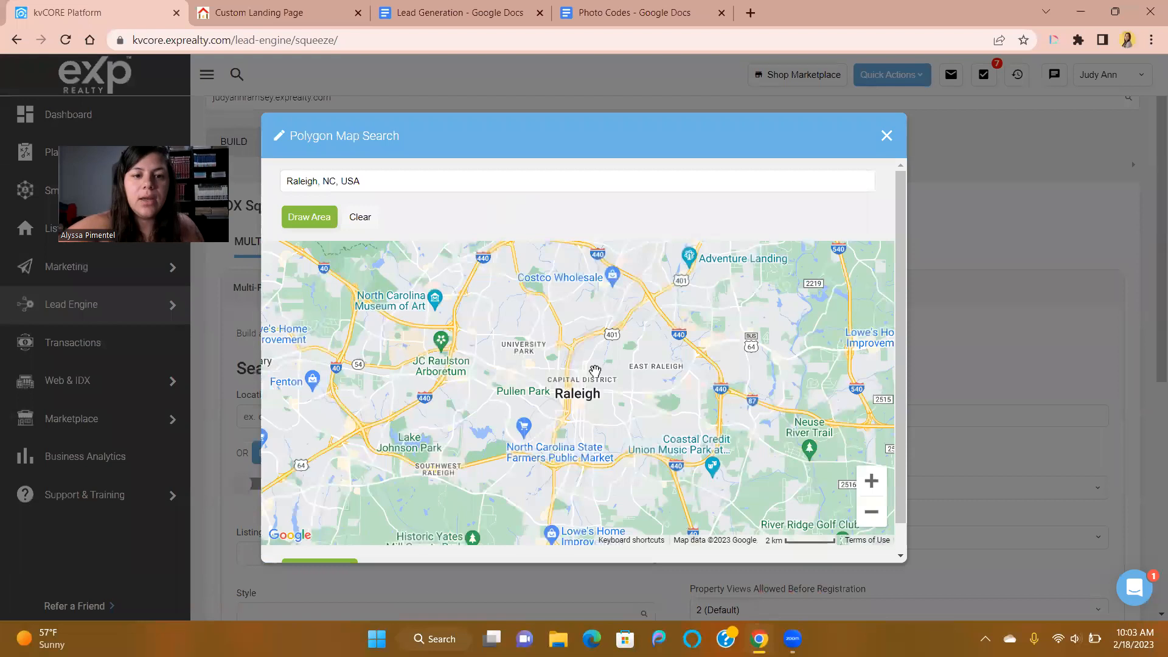
# Draw a three-point polygon around the Raleigh–Durham area, with corners near Mebane, Lillington and Nashville, and apply it as the search location
pyautogui.scroll(-1, 595, 371)
pyautogui.scroll(-1, 595, 371)
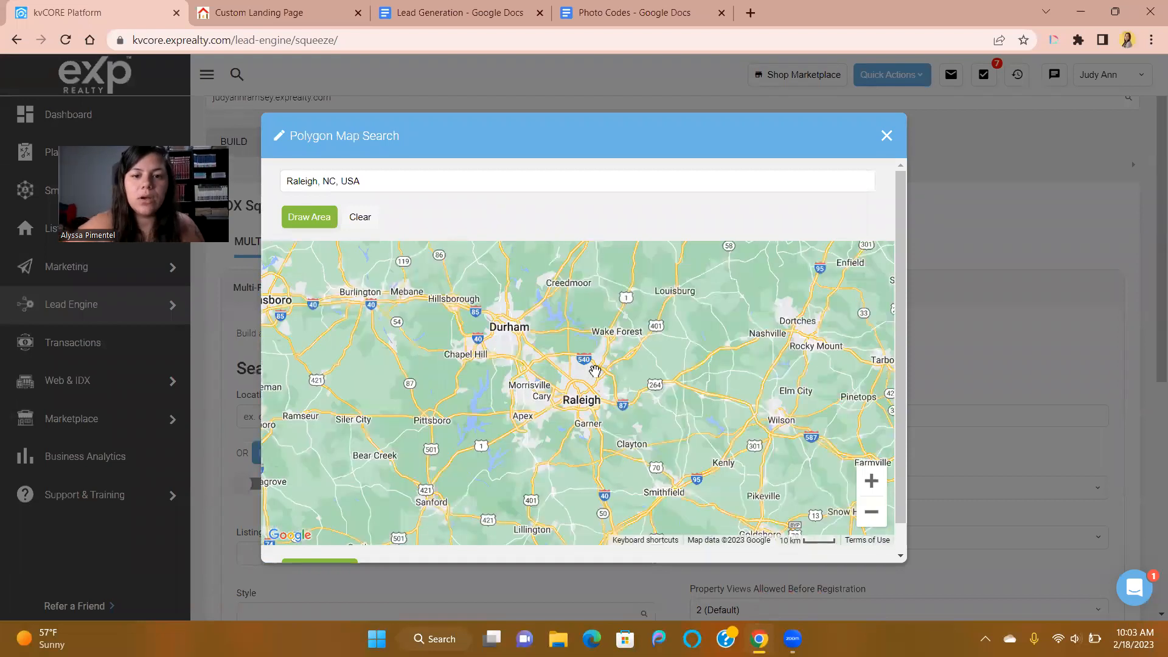
pyautogui.click(323, 227)
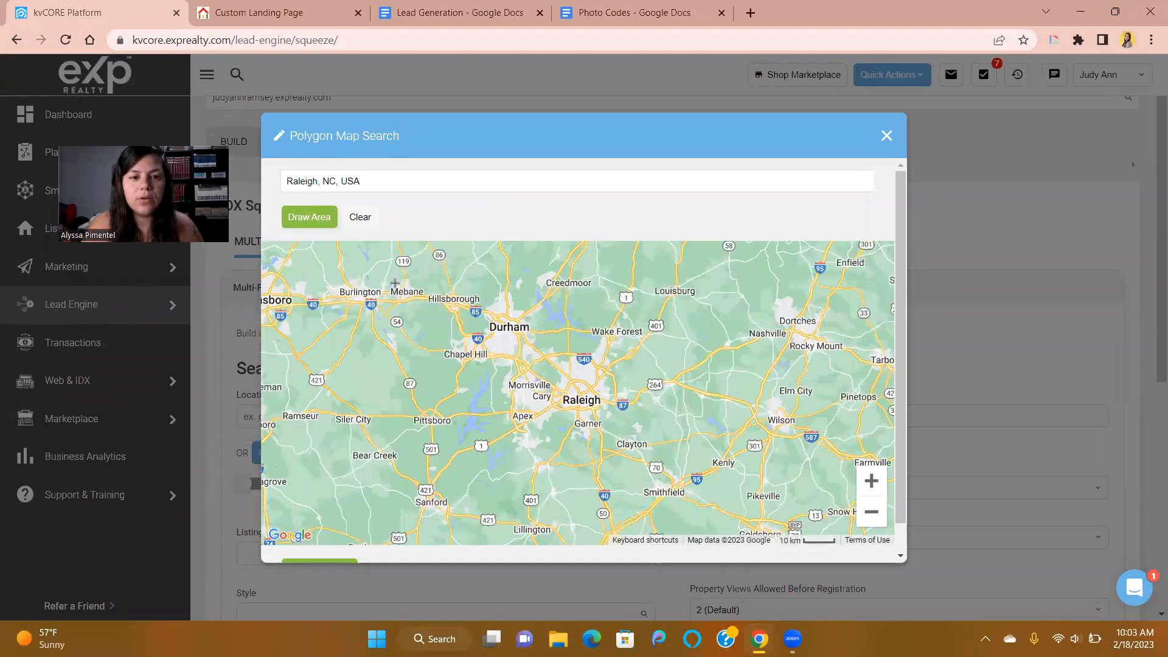
pyautogui.click(418, 283)
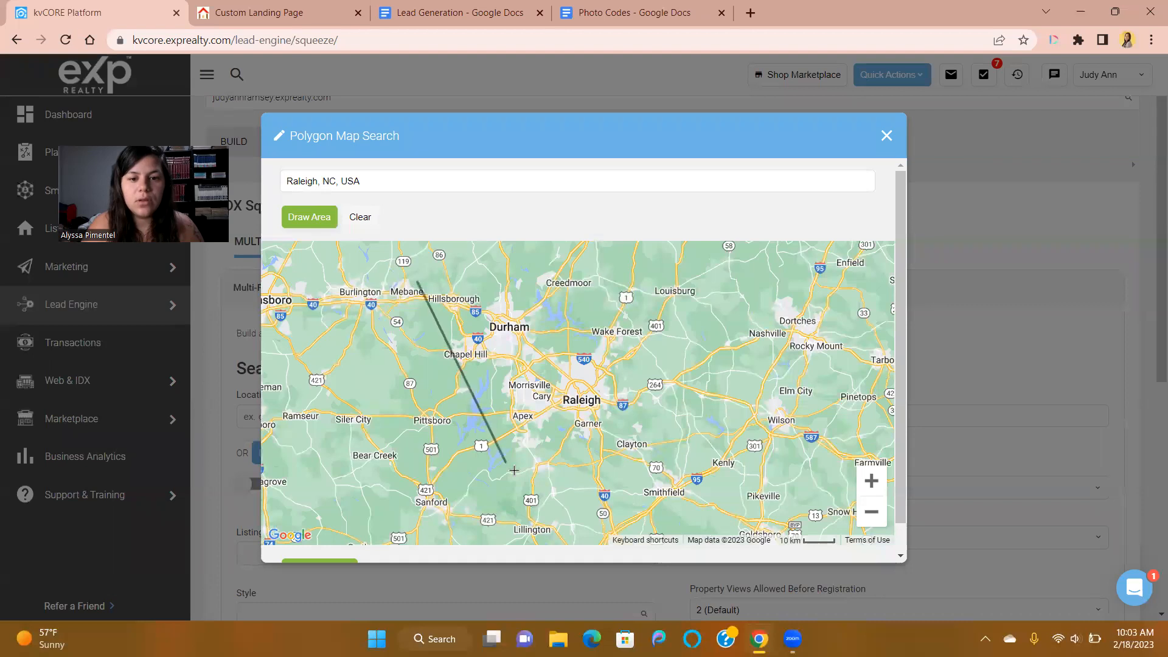
pyautogui.click(504, 508)
pyautogui.click(749, 342)
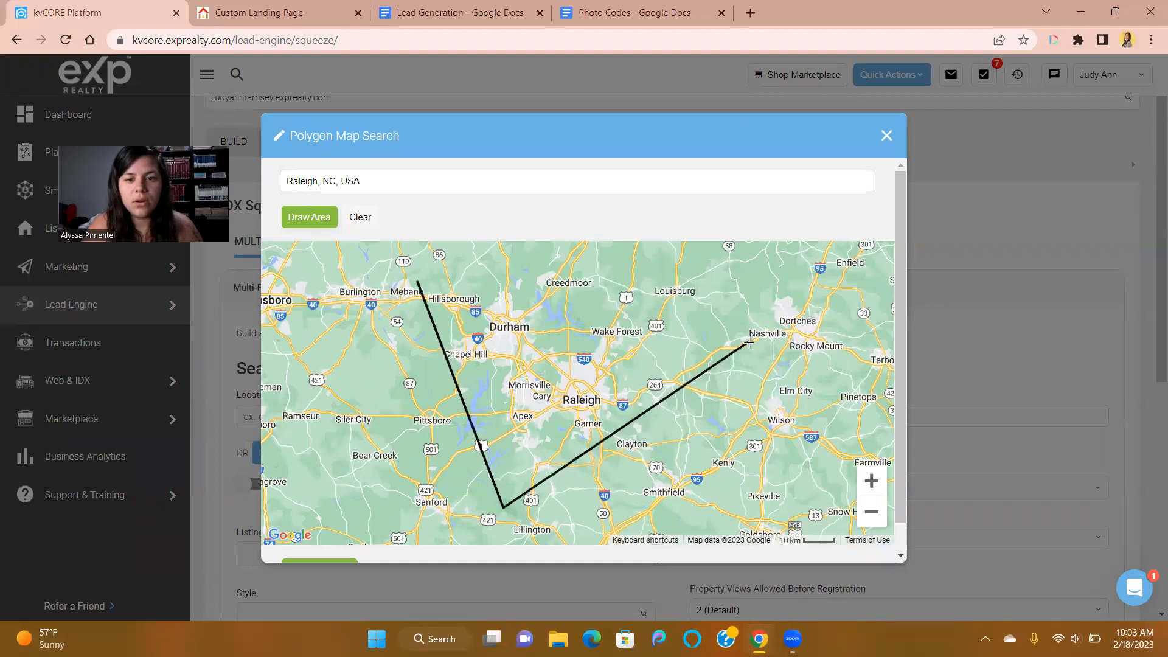
pyautogui.click(416, 282)
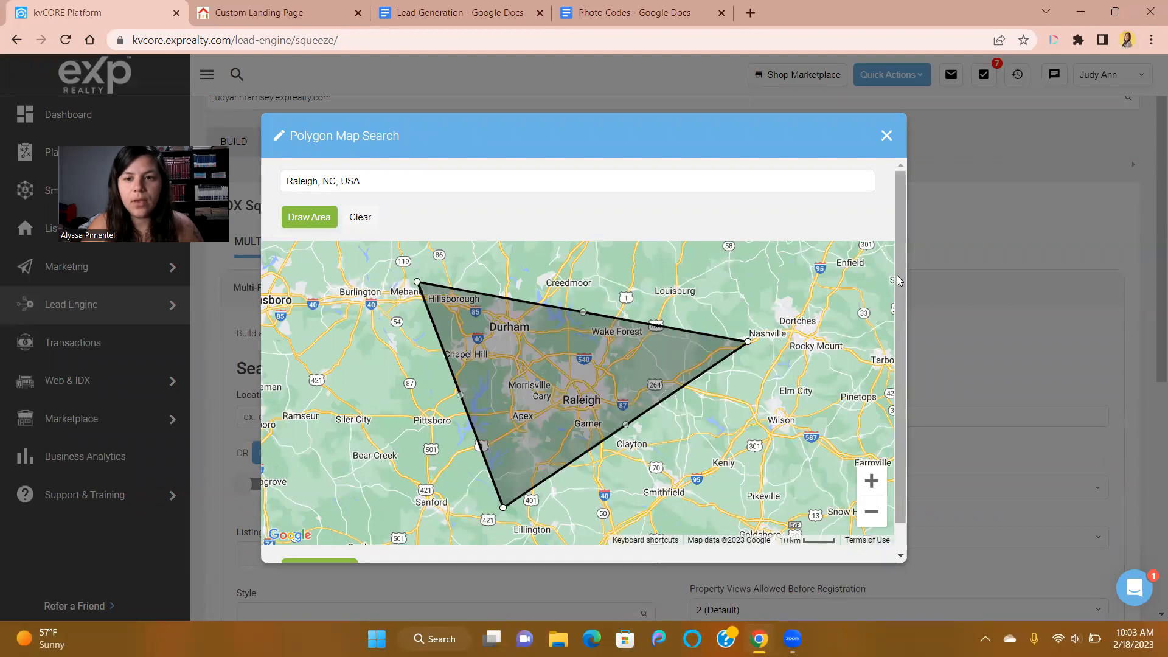
pyautogui.scroll(-1, 900, 280)
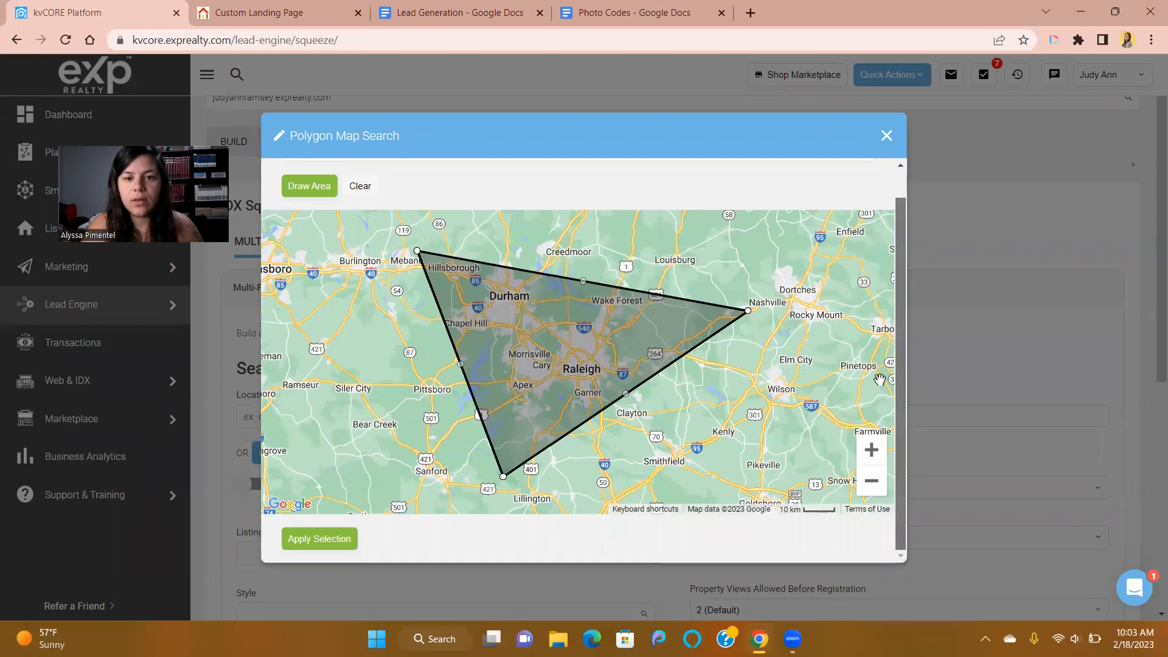
pyautogui.click(319, 539)
# Add Single Family as the listing type in the multi-property squeeze page's search criteria
pyautogui.scroll(-1, 1152, 254)
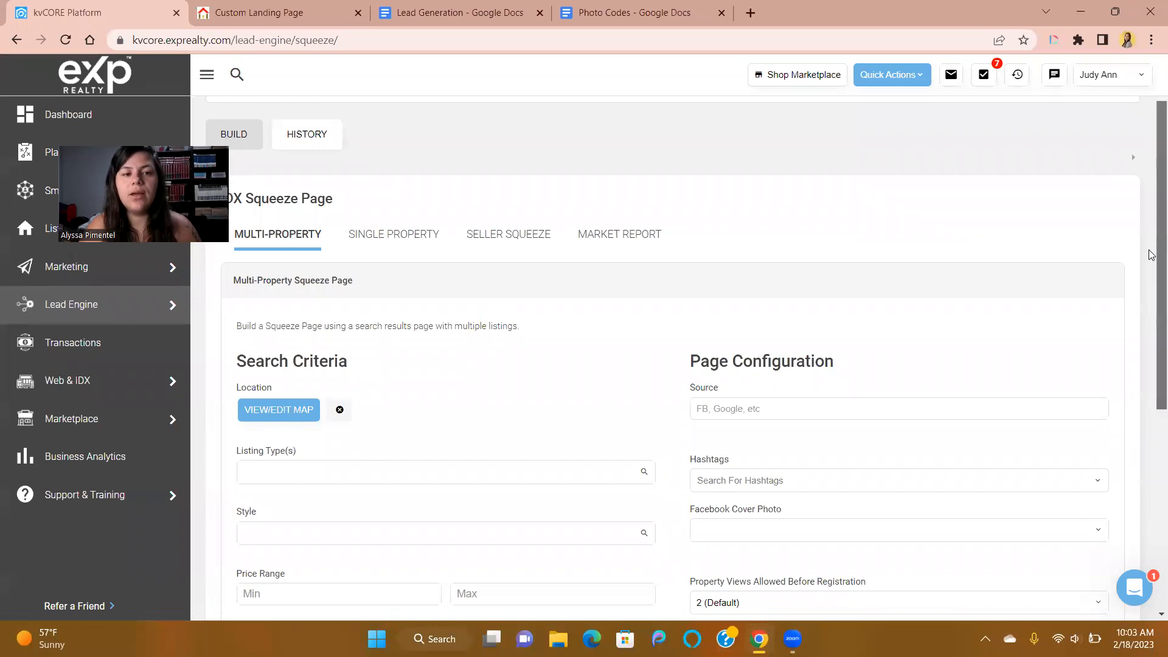
pyautogui.scroll(-1, 1152, 254)
pyautogui.scroll(-1, 1150, 263)
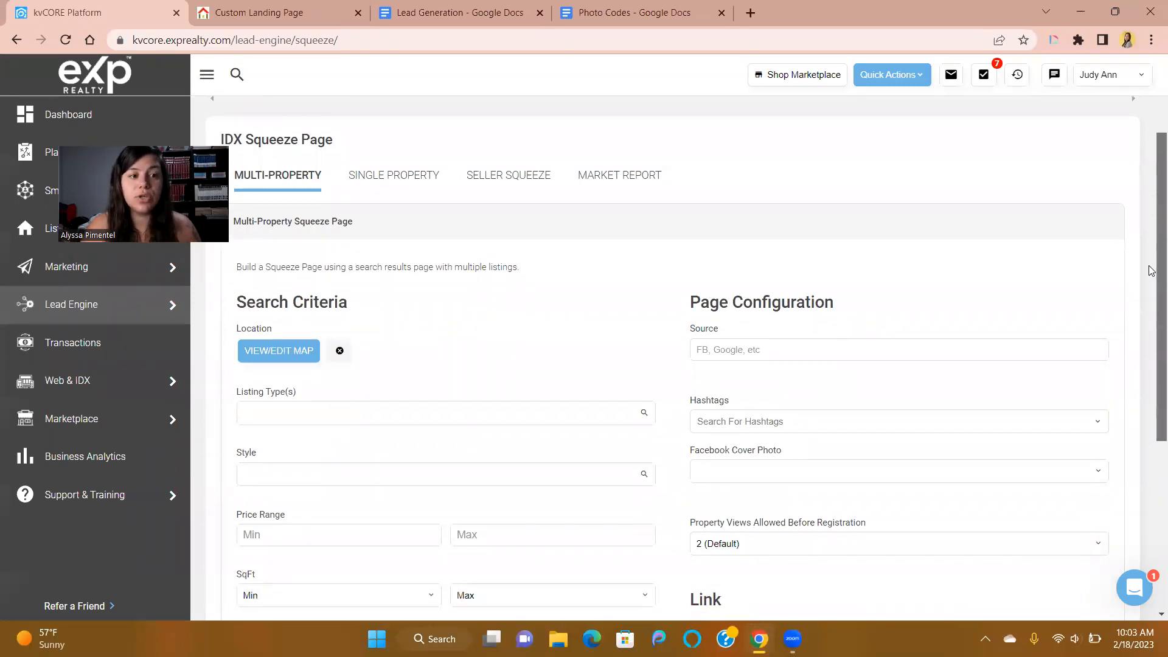
pyautogui.click(553, 385)
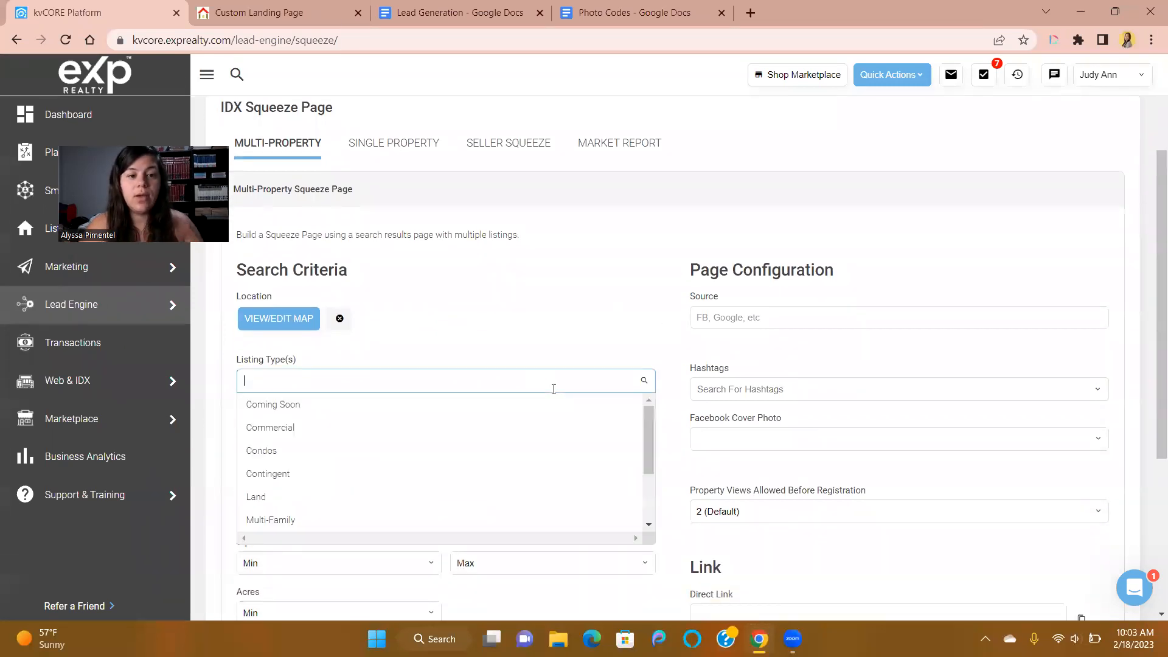
pyautogui.write('sin')
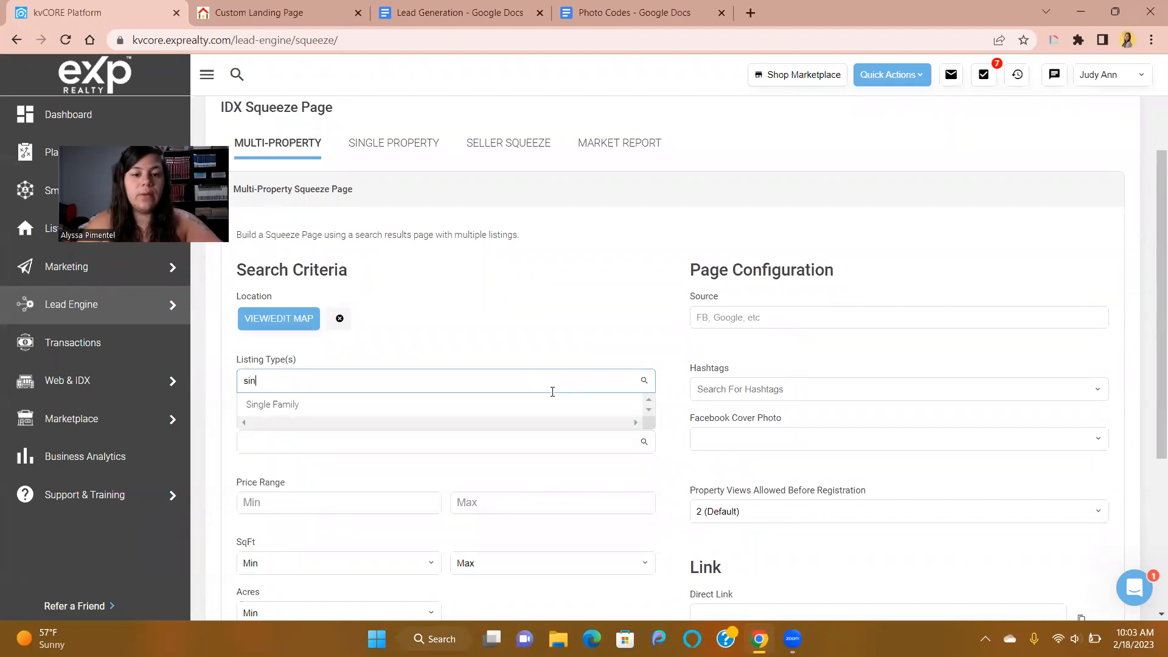
pyautogui.click(551, 405)
# Add Newly Built to the search criteria's options and browse the remaining options without selecting another
pyautogui.scroll(-2, 1151, 282)
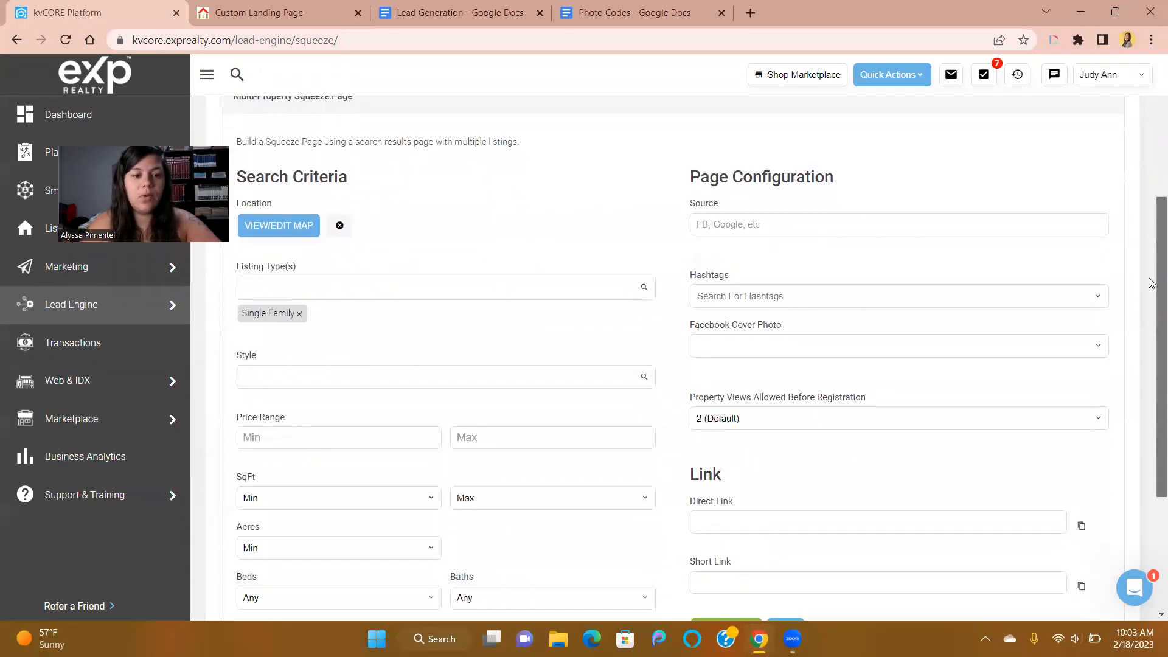
pyautogui.scroll(-4, 1152, 283)
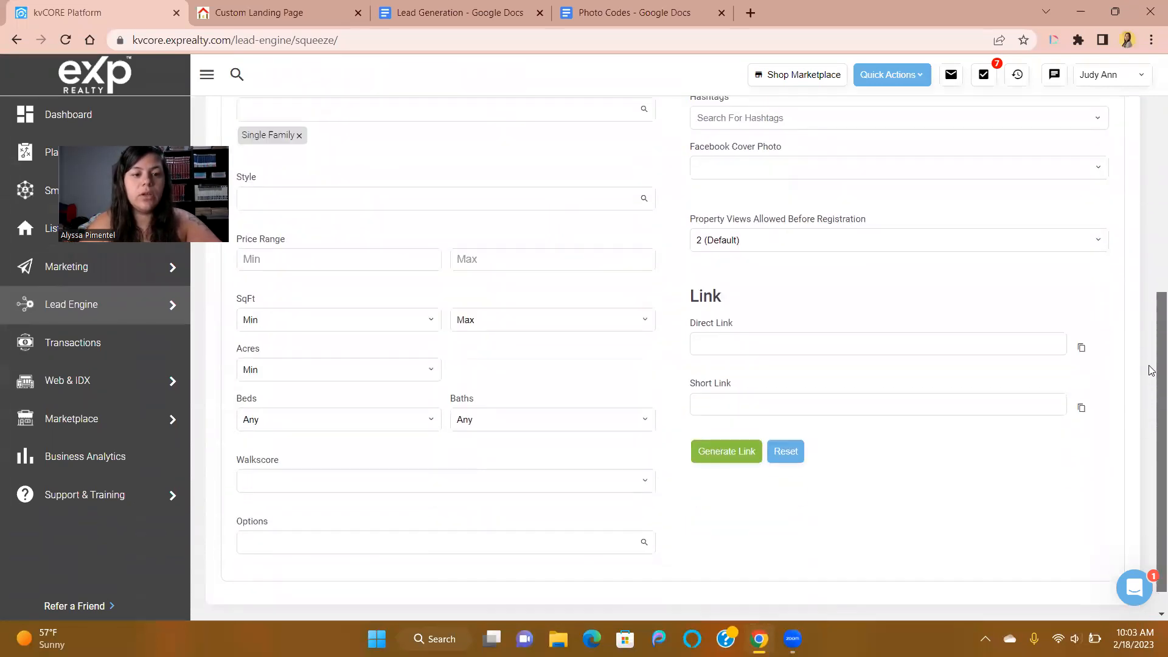
pyautogui.click(348, 551)
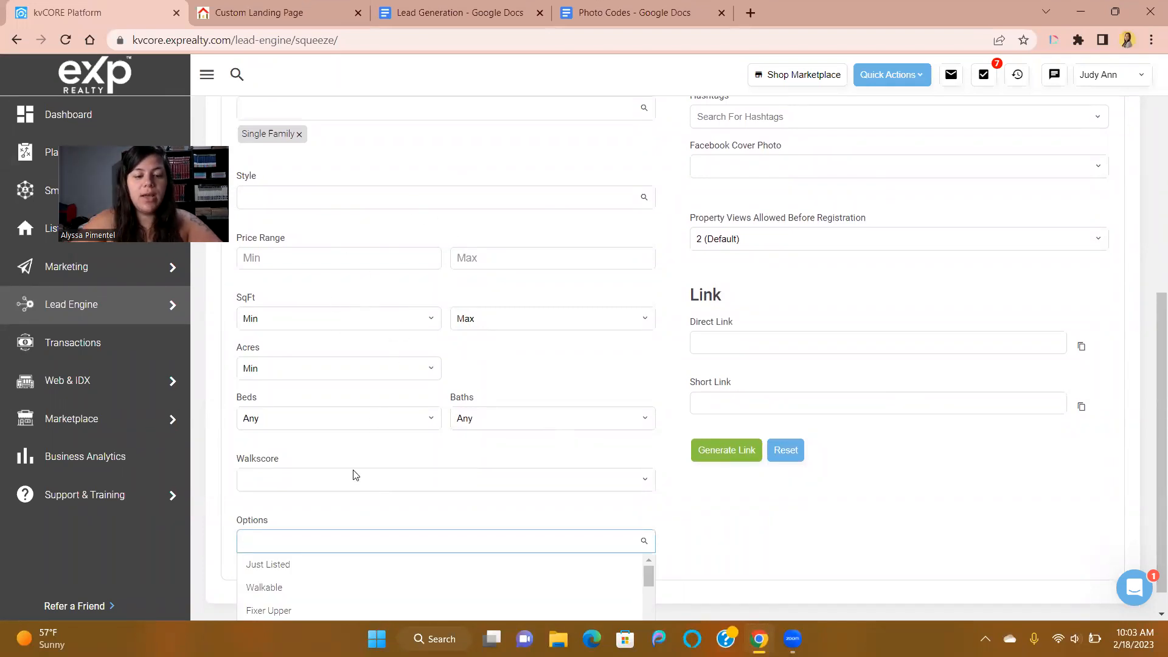
pyautogui.write('new')
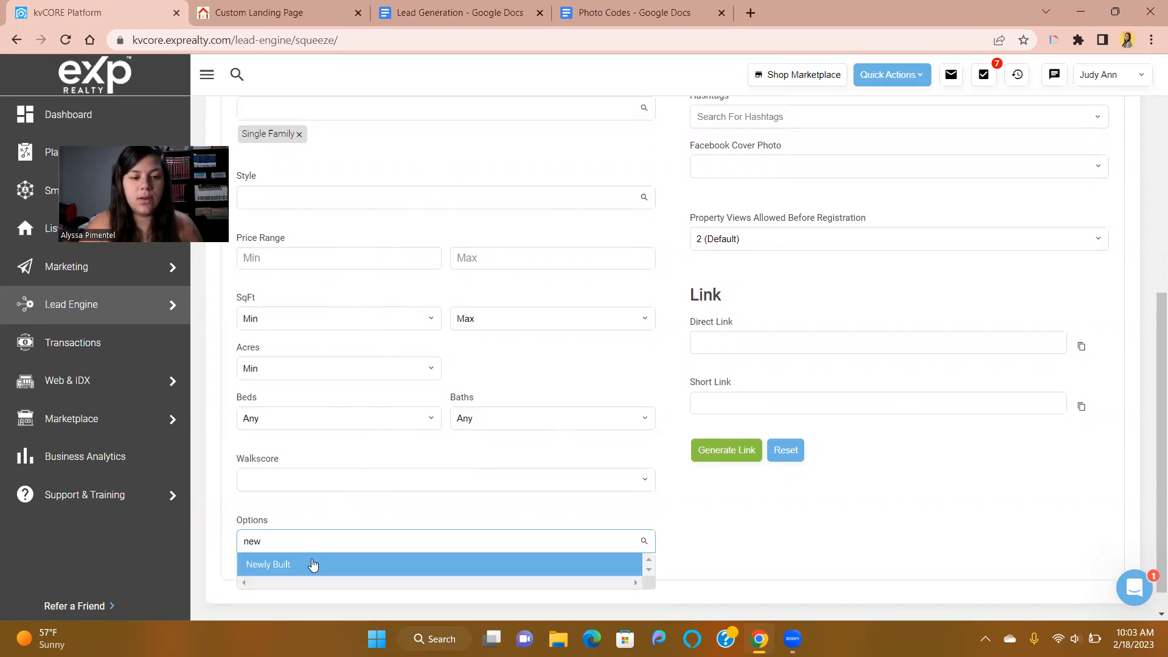
pyautogui.click(310, 564)
pyautogui.click(337, 542)
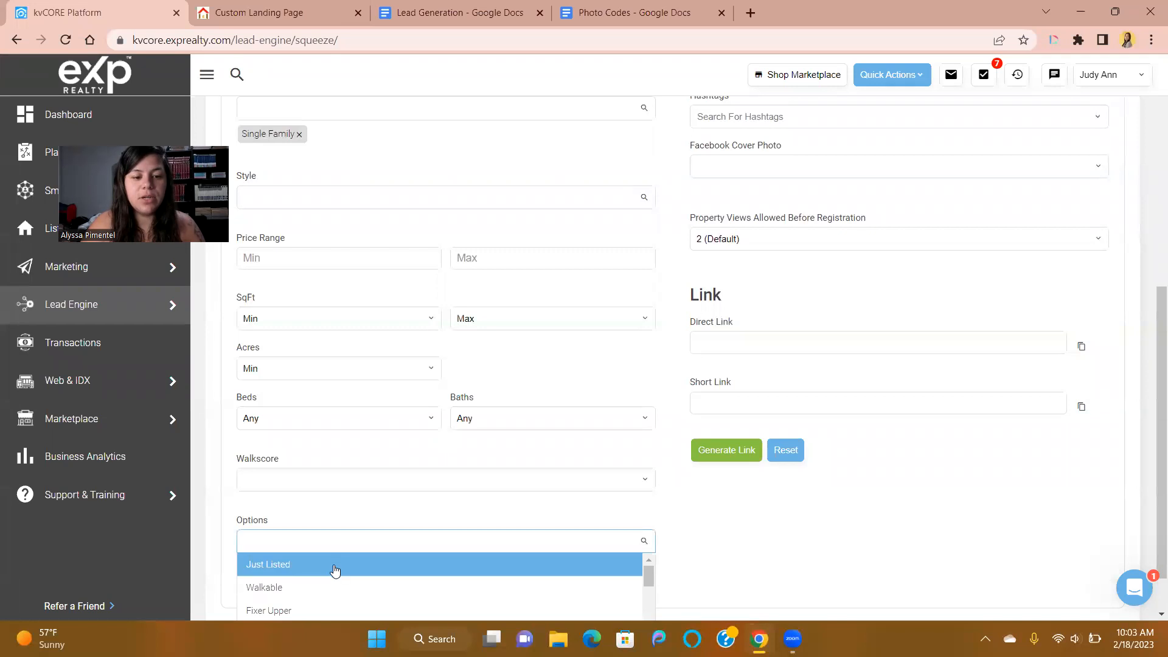
pyautogui.scroll(-5, 335, 572)
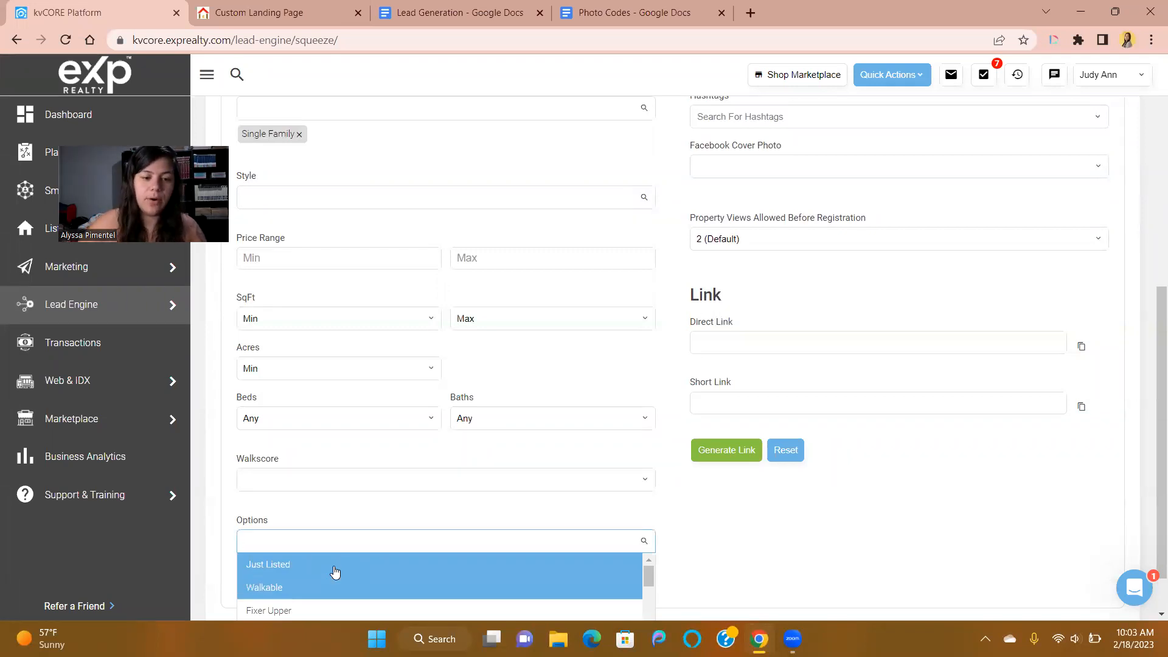
pyautogui.scroll(-4, 335, 572)
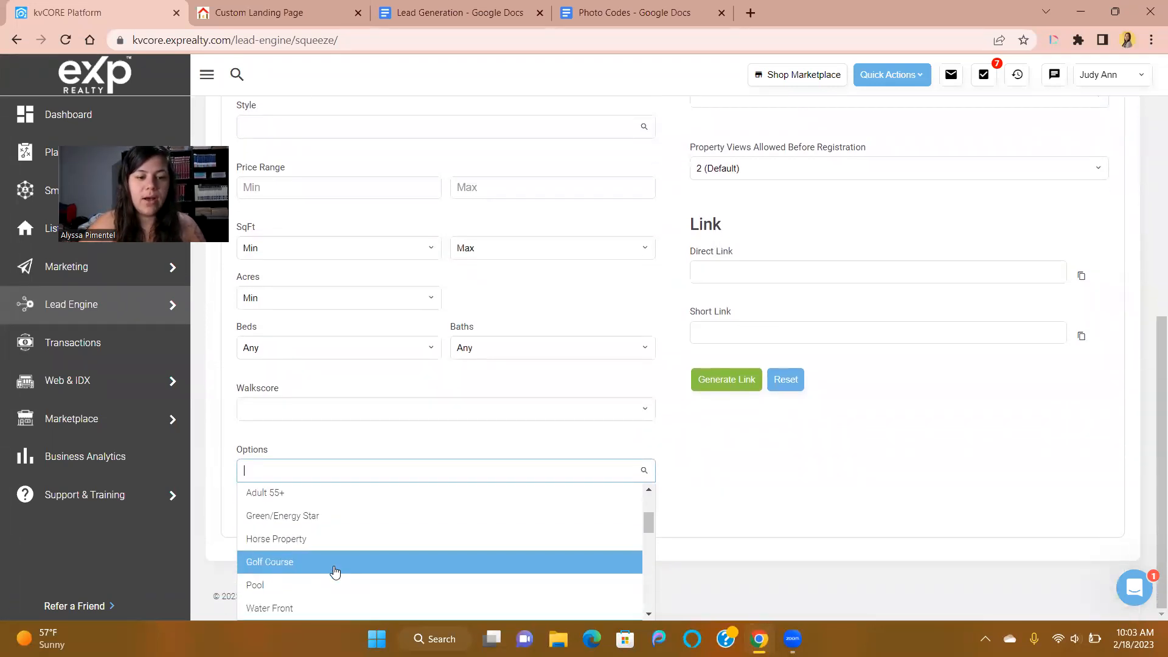
pyautogui.scroll(-4, 335, 572)
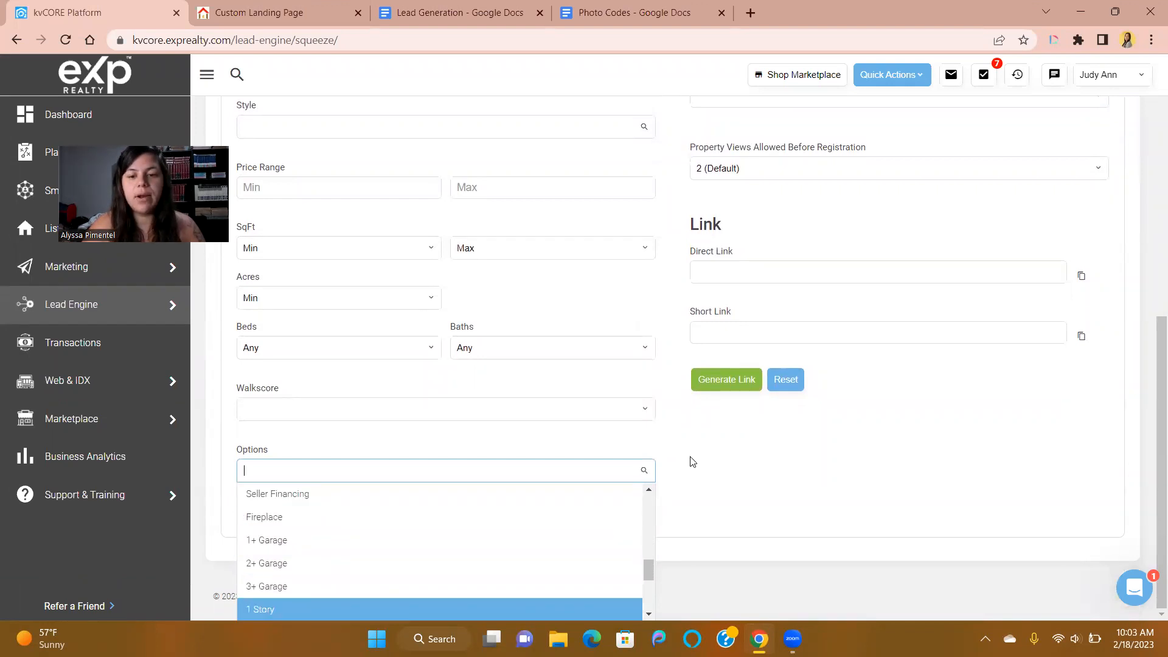
pyautogui.click(720, 469)
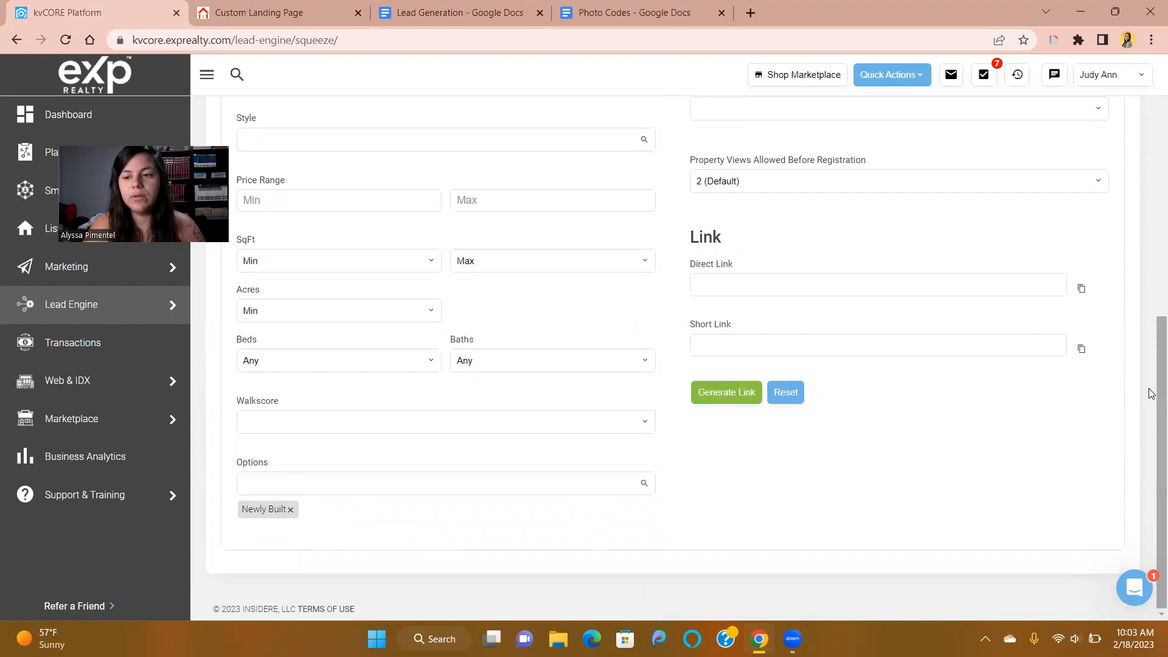
# Set the squeeze page's source to "Landing Page" and check the custom landing page's hashtag, leaving the squeeze page's hashtags empty
pyautogui.moveTo(1152, 433); pyautogui.dragTo(1151, 322)
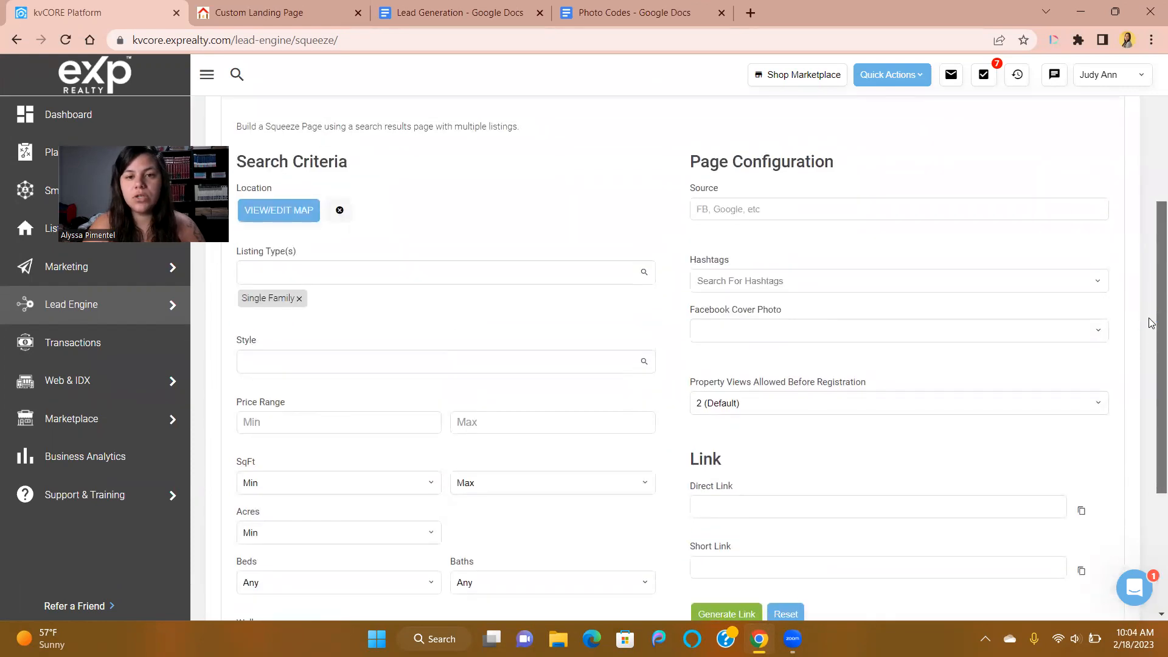
pyautogui.click(776, 200)
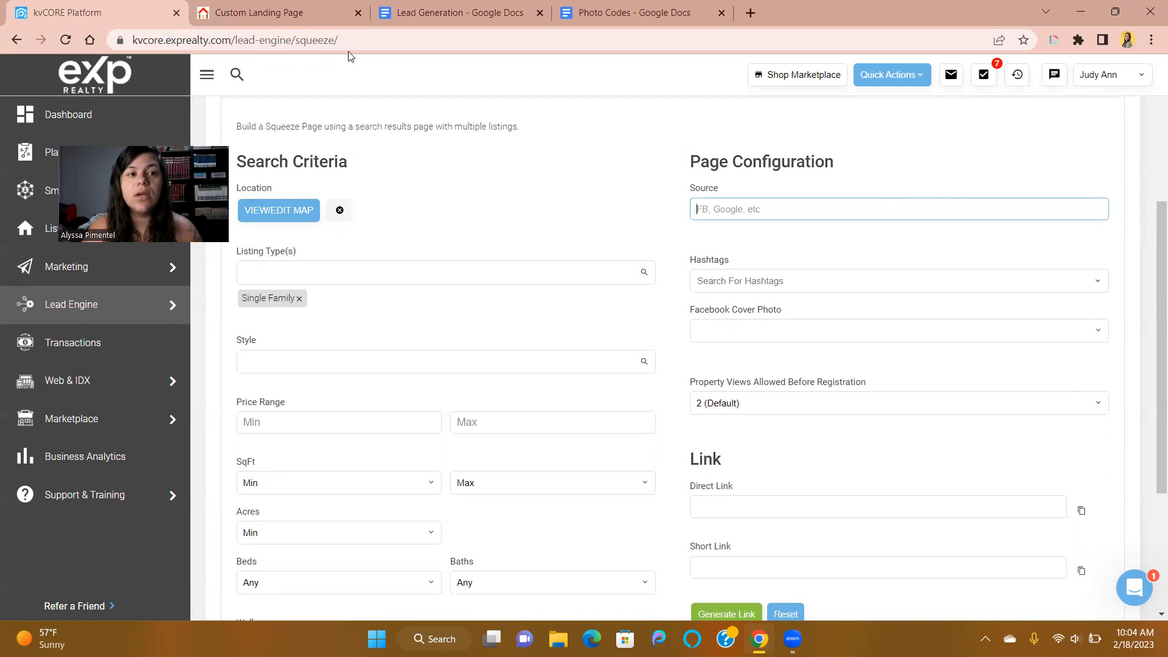
pyautogui.click(341, 12)
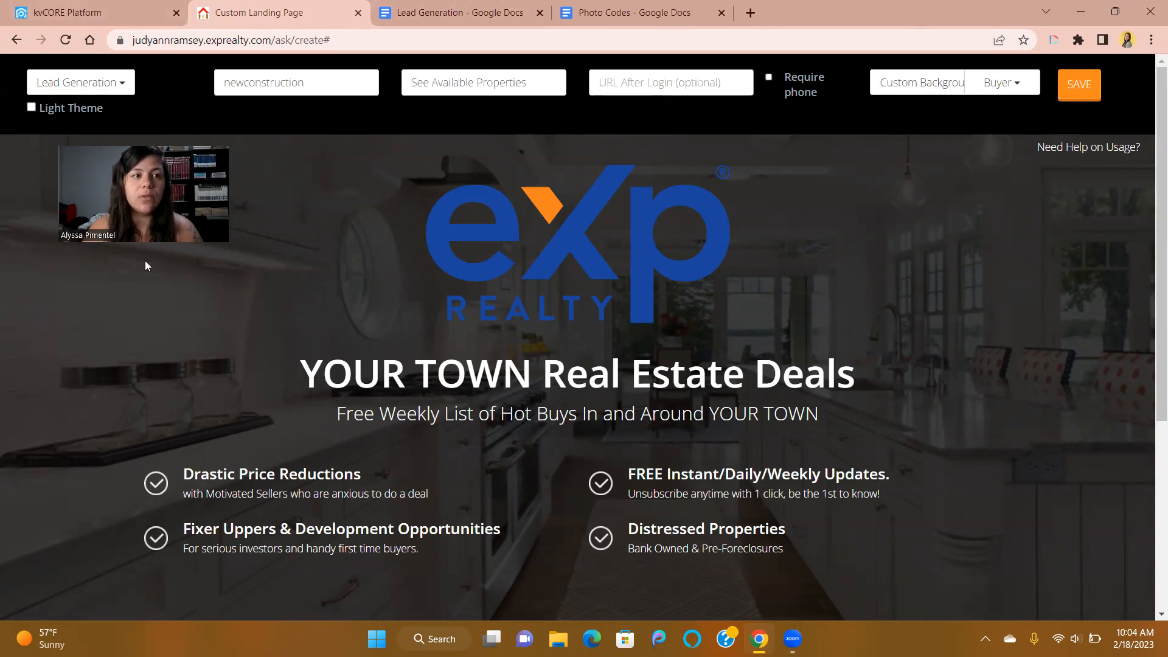
pyautogui.click(71, 10)
pyautogui.write('Landing Page')
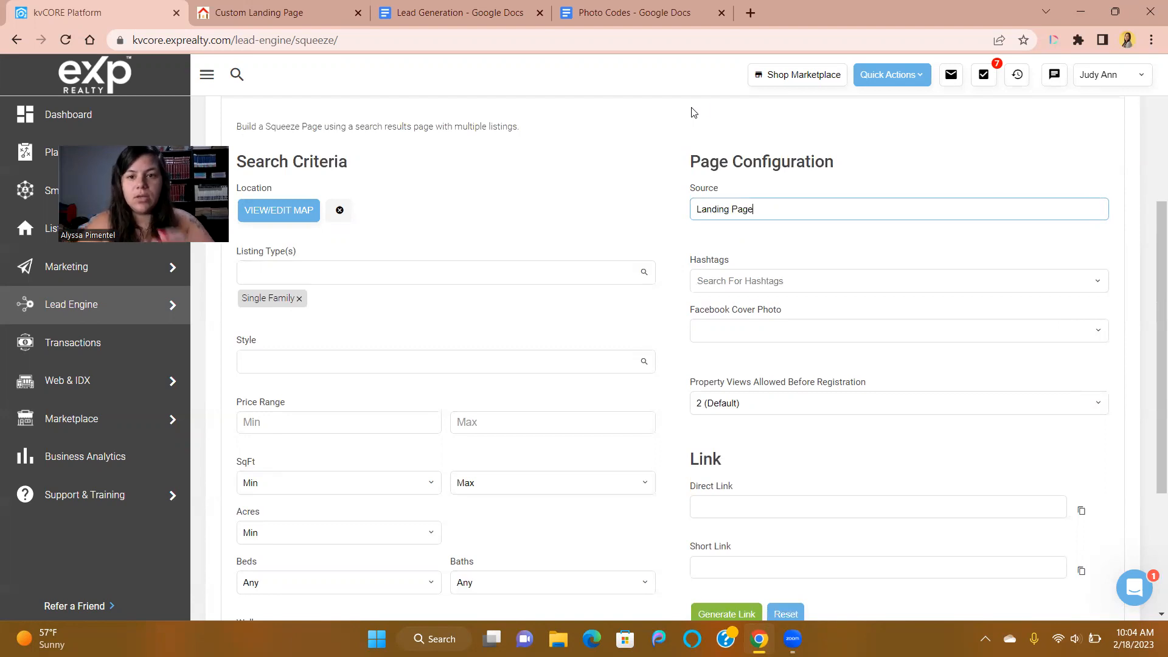
pyautogui.click(861, 275)
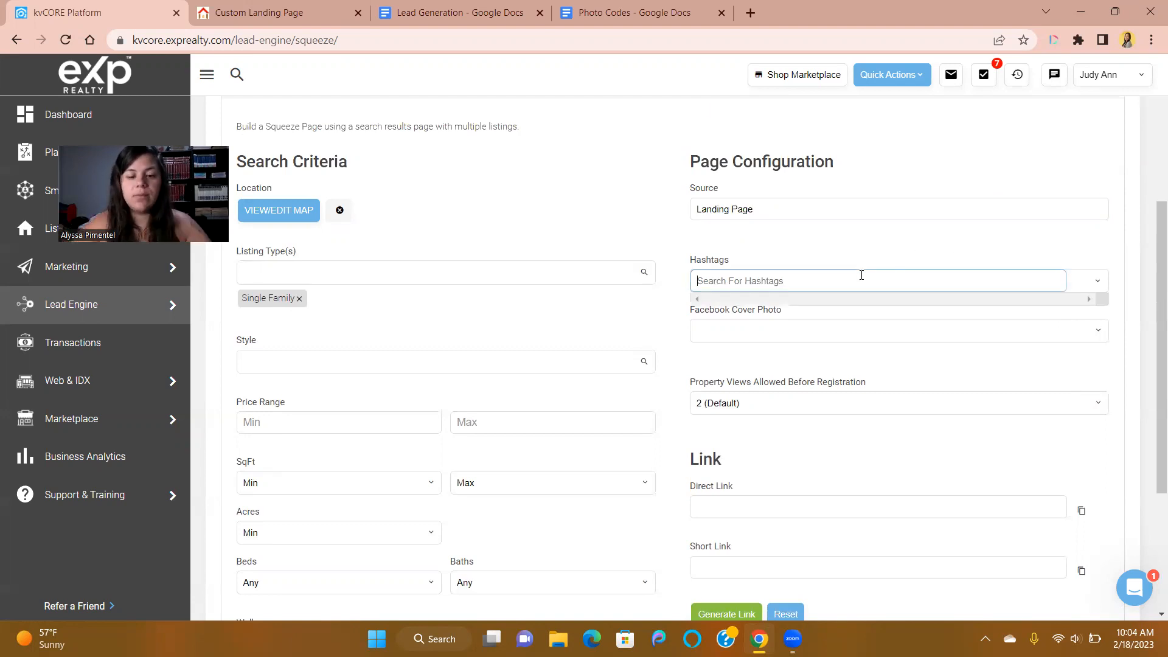
pyautogui.click(255, 17)
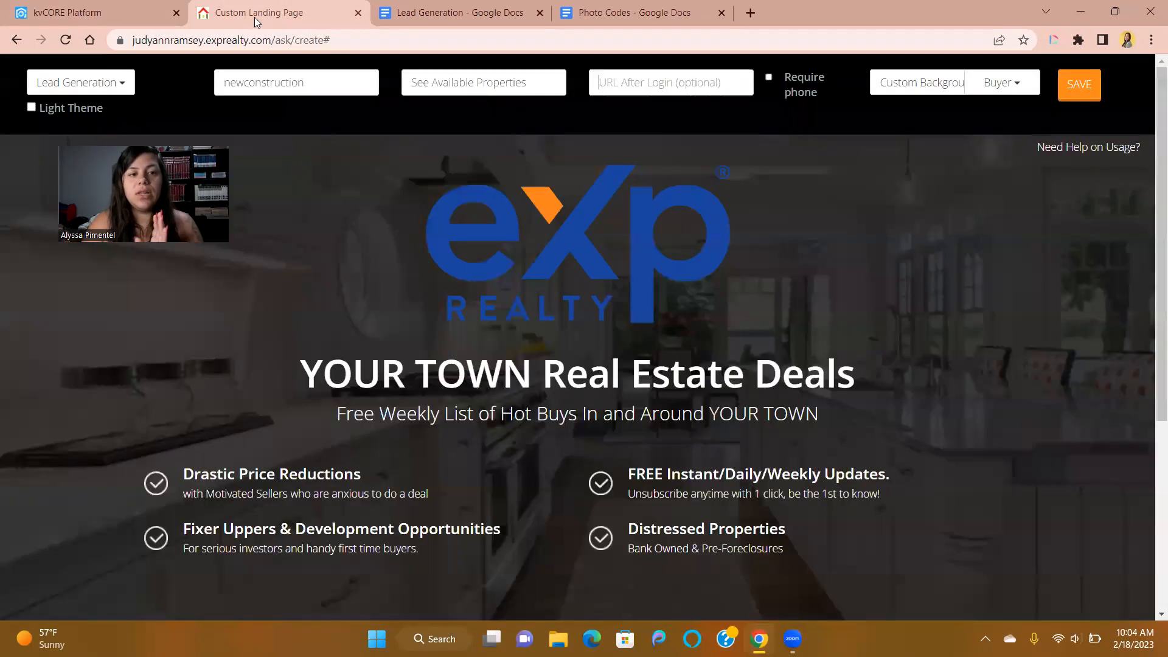
pyautogui.click(122, 14)
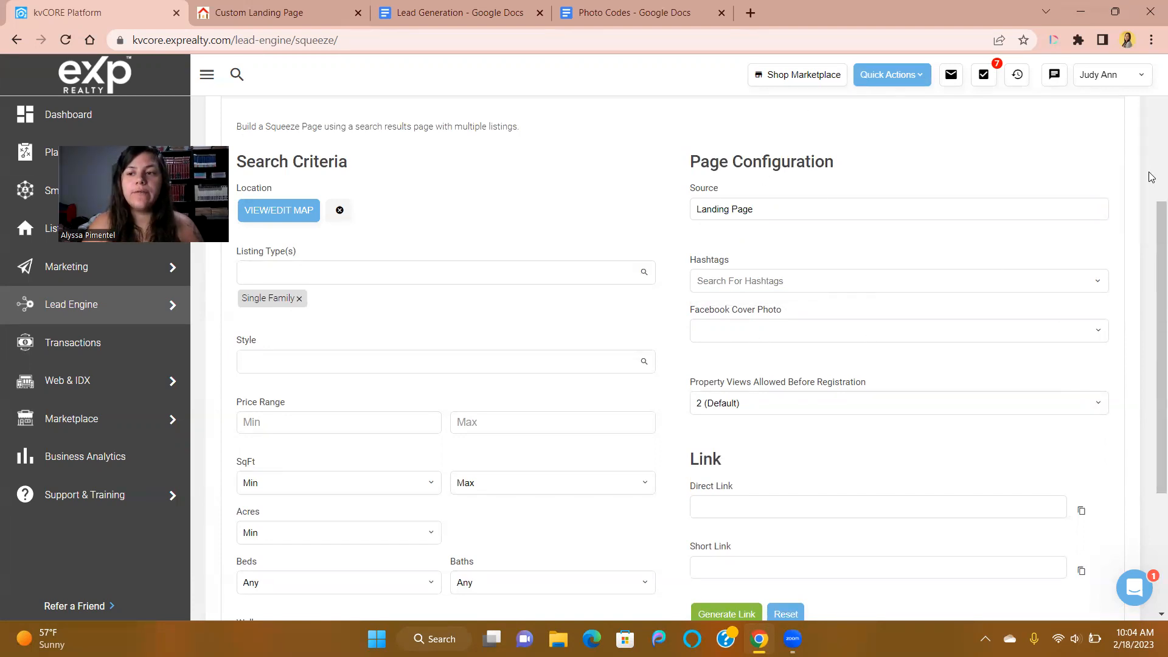
# Set the squeeze page's property views allowed before registration to Never
pyautogui.moveTo(1153, 212); pyautogui.dragTo(1149, 291)
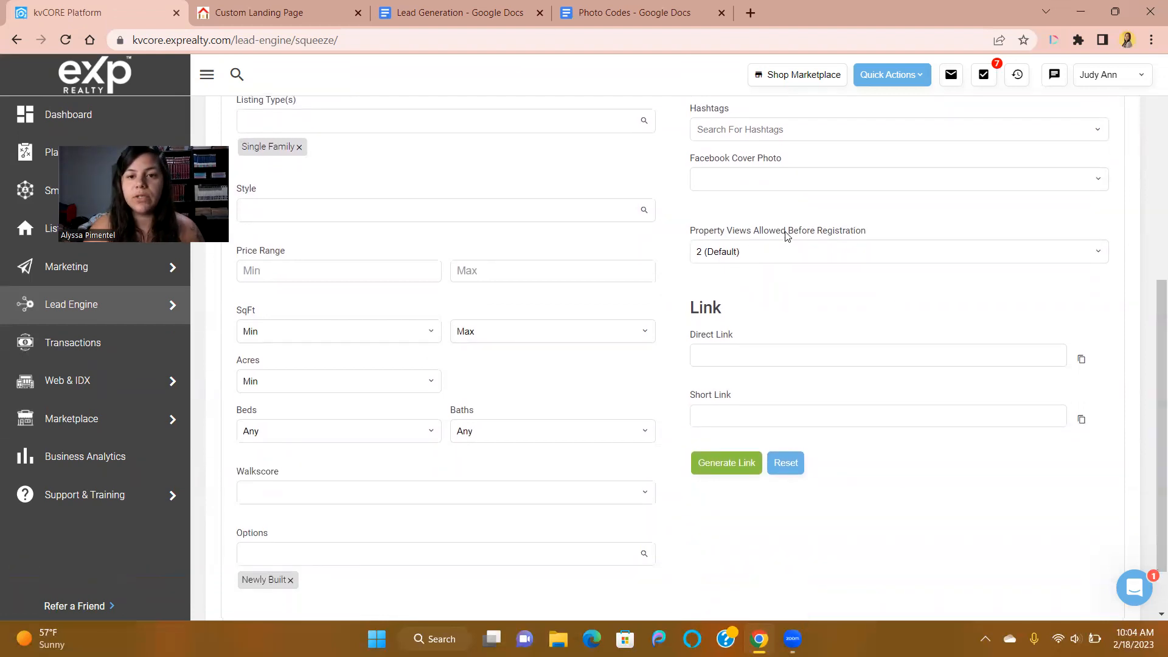
pyautogui.click(772, 257)
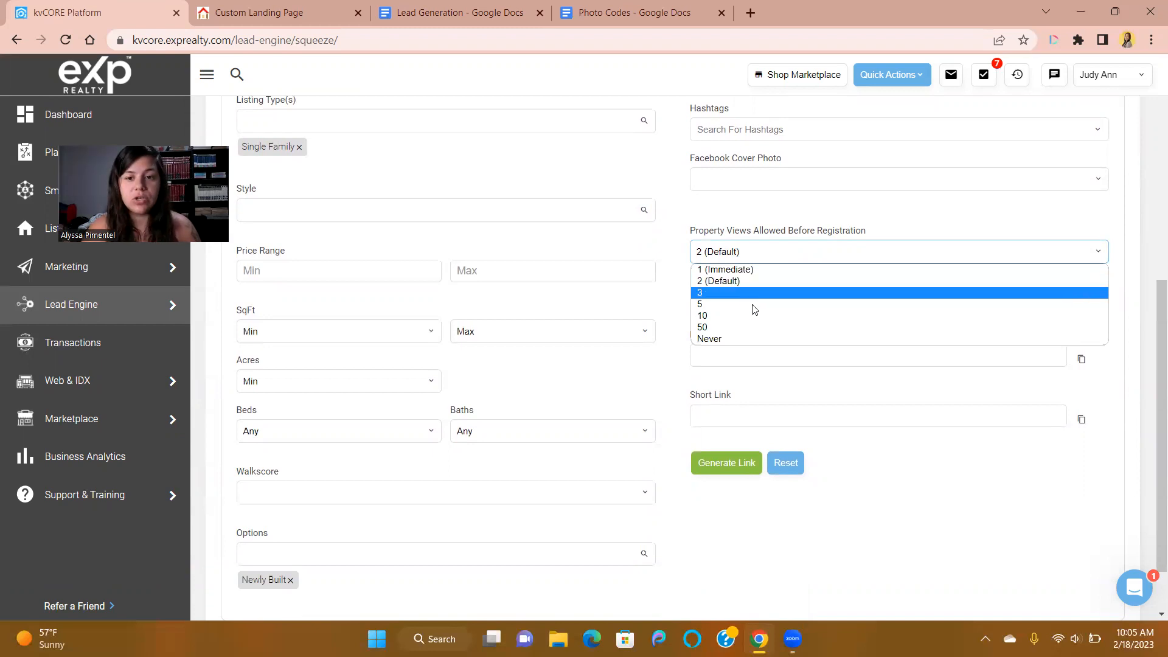
pyautogui.moveTo(1152, 304); pyautogui.dragTo(1145, 224)
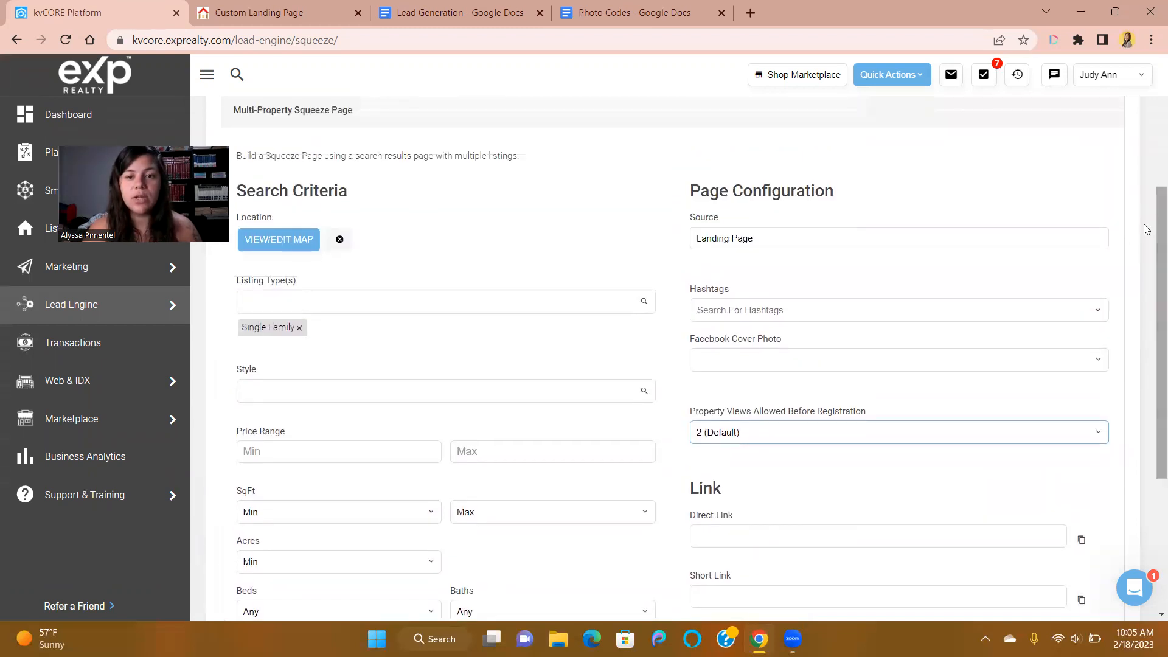
pyautogui.click(768, 432)
pyautogui.click(744, 519)
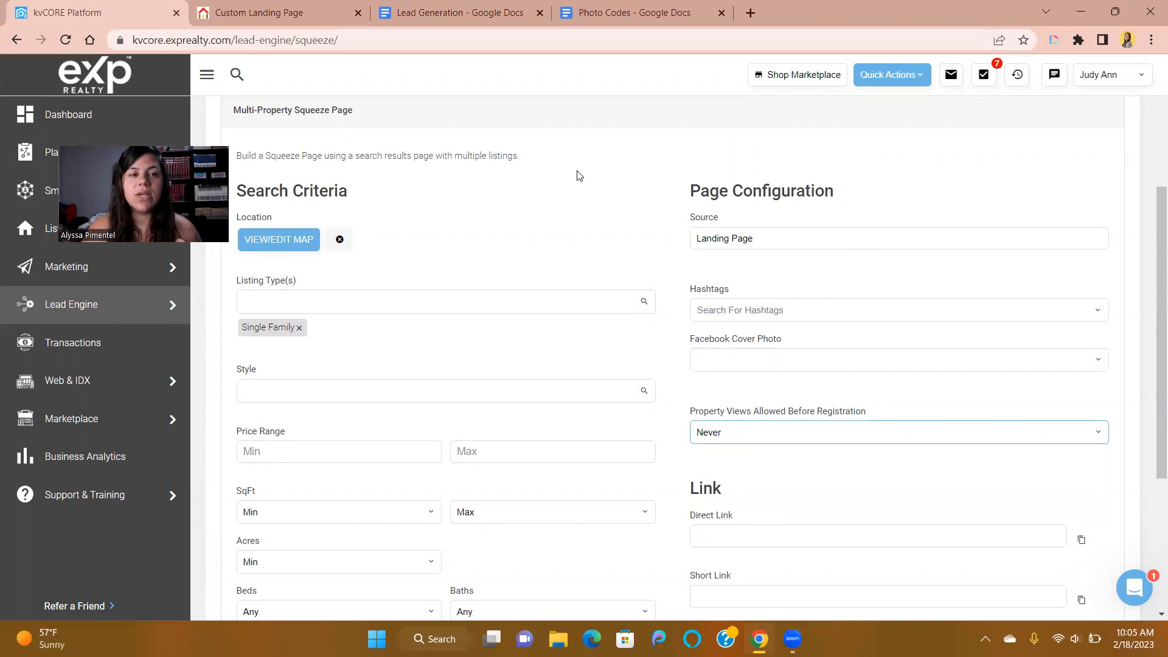
# Check the custom landing page's URL After Login field and return to the squeeze page's link generation section
pyautogui.click(320, 21)
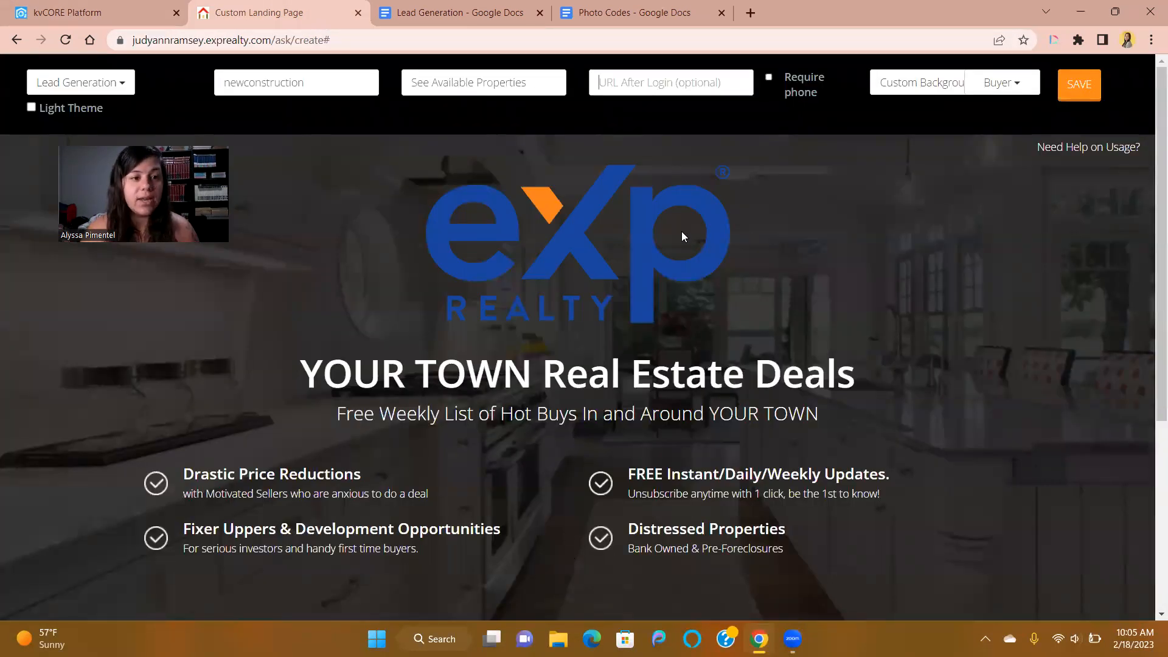
pyautogui.click(137, 13)
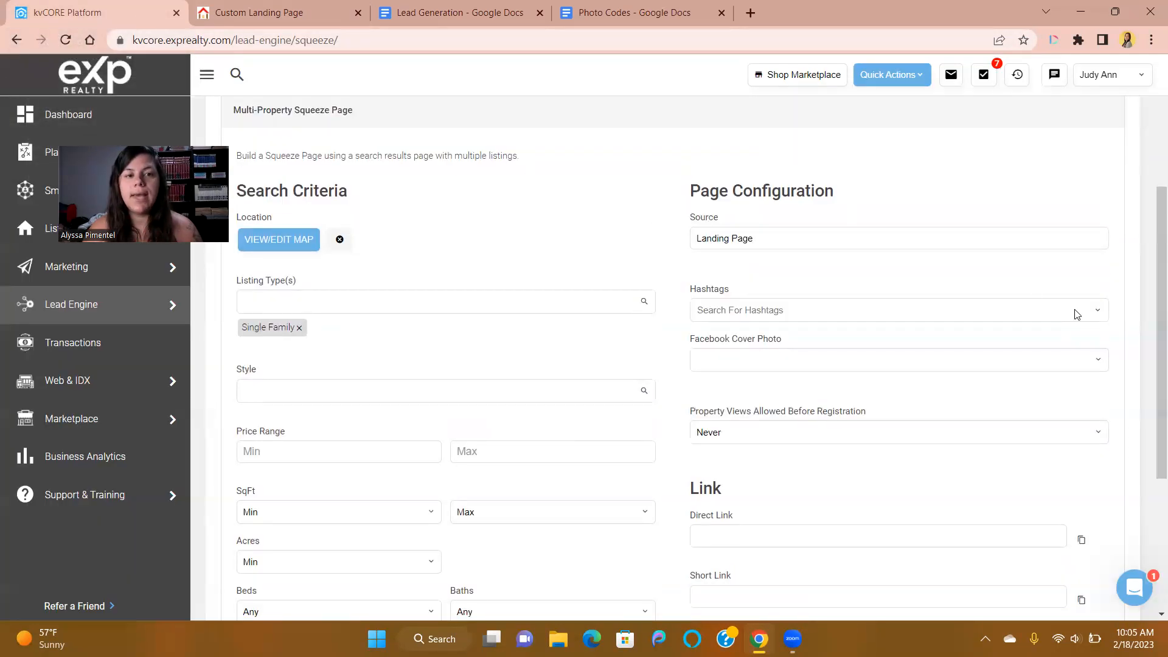
pyautogui.scroll(-1, 1151, 228)
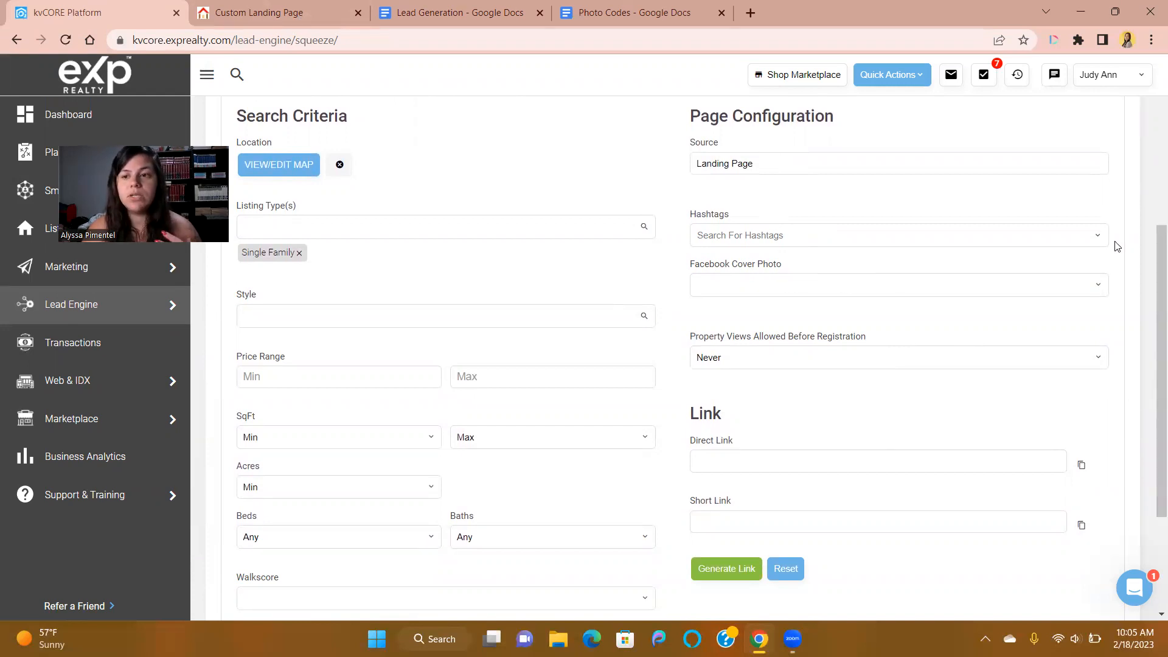
pyautogui.scroll(-1, 1151, 346)
pyautogui.scroll(-1, 1151, 347)
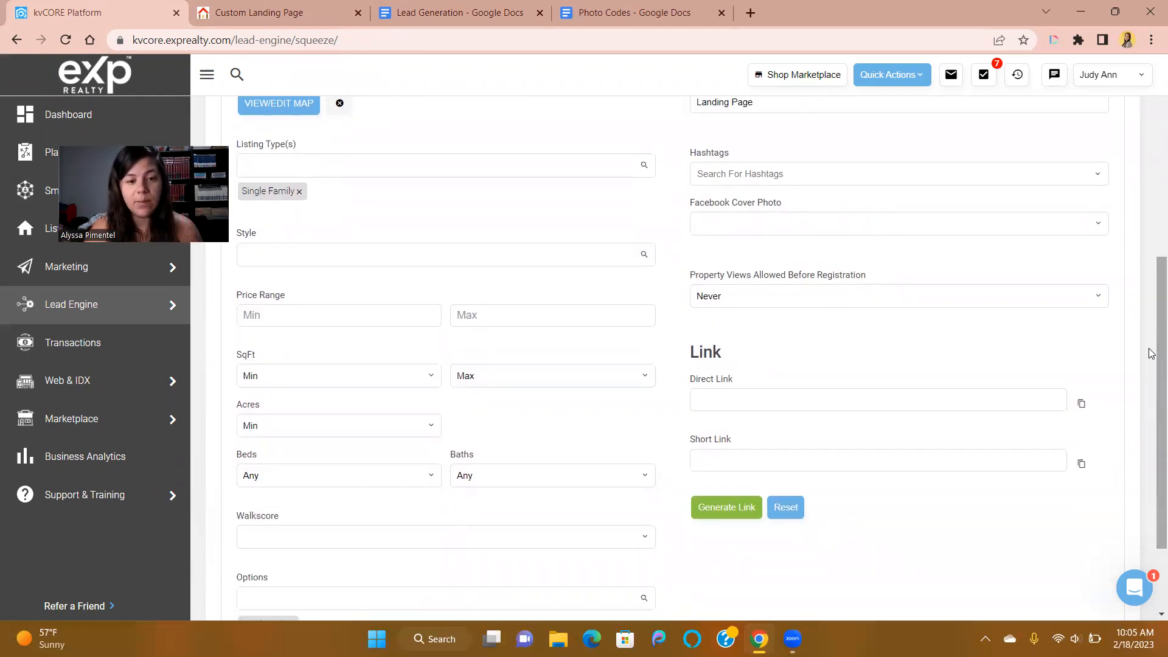
pyautogui.moveTo(1151, 350); pyautogui.dragTo(1151, 393)
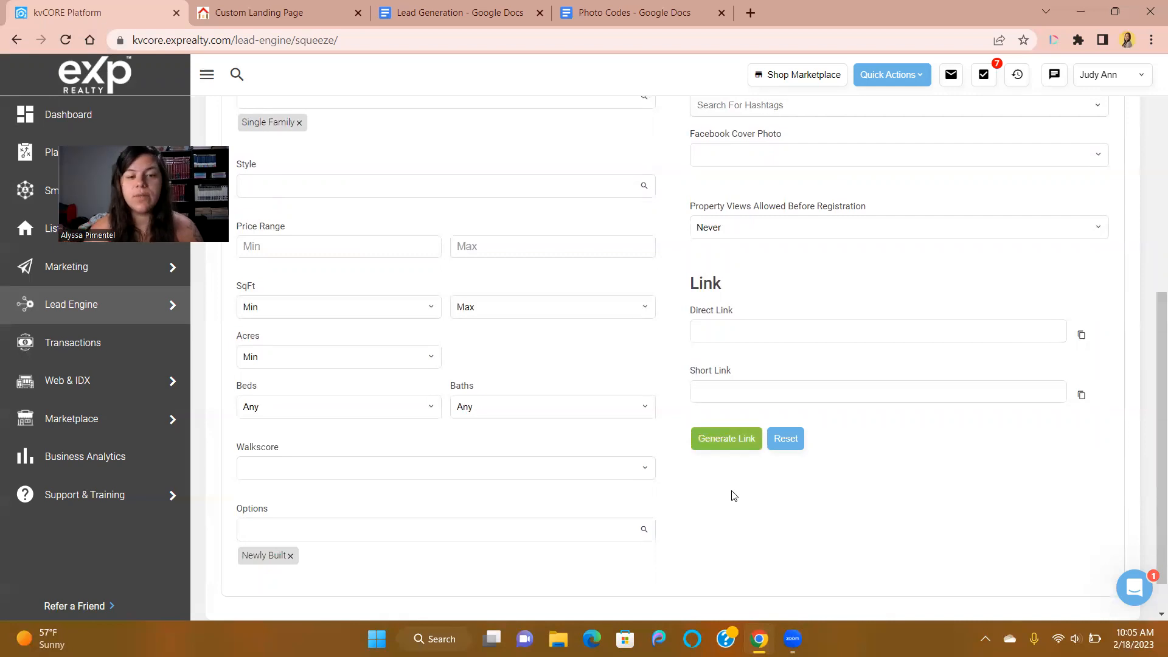
# Generate the squeeze page link and copy its short link into the custom landing page's URL After Login field
pyautogui.click(741, 452)
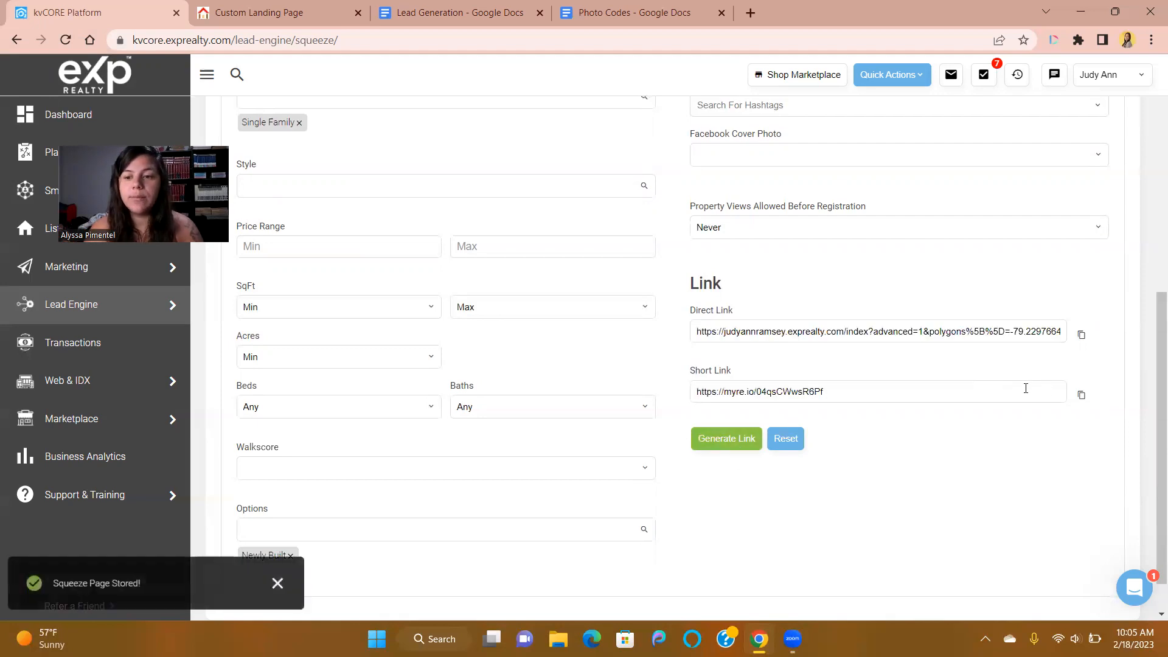
pyautogui.click(1082, 396)
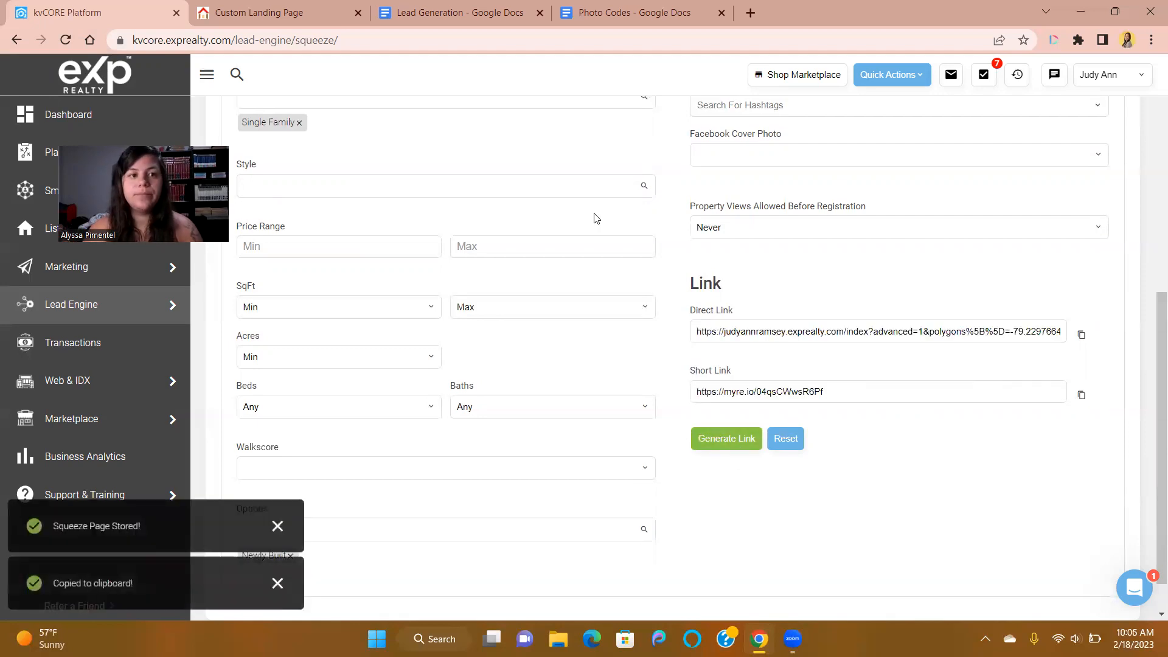
pyautogui.click(231, 20)
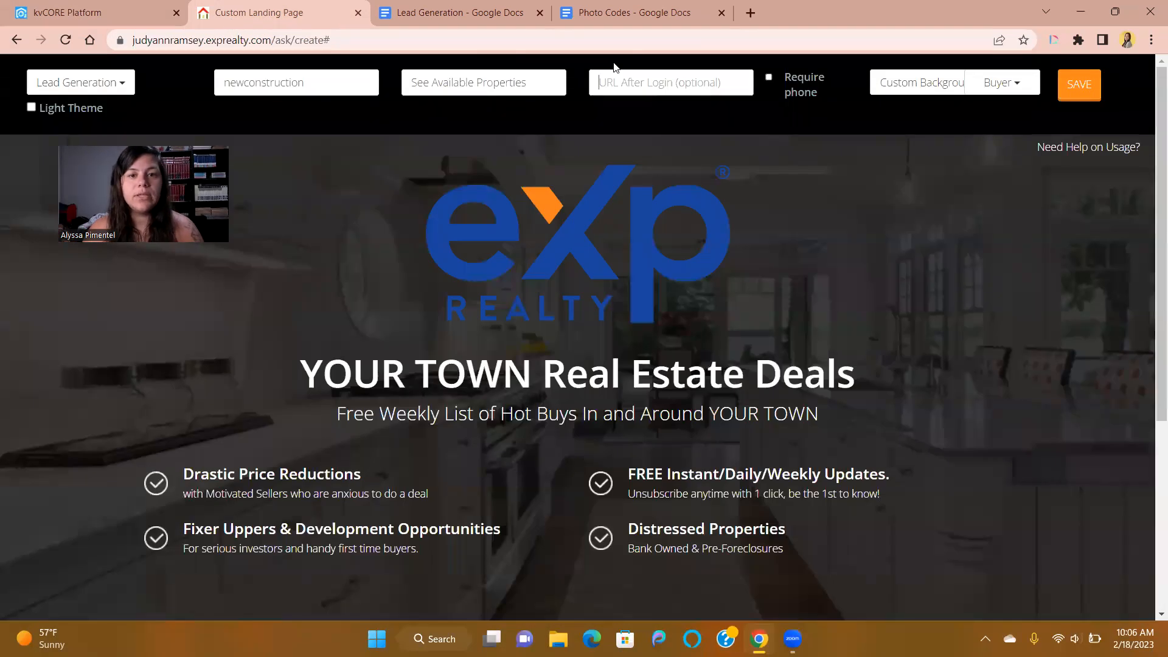
pyautogui.hotkey('ctrl', 'v')
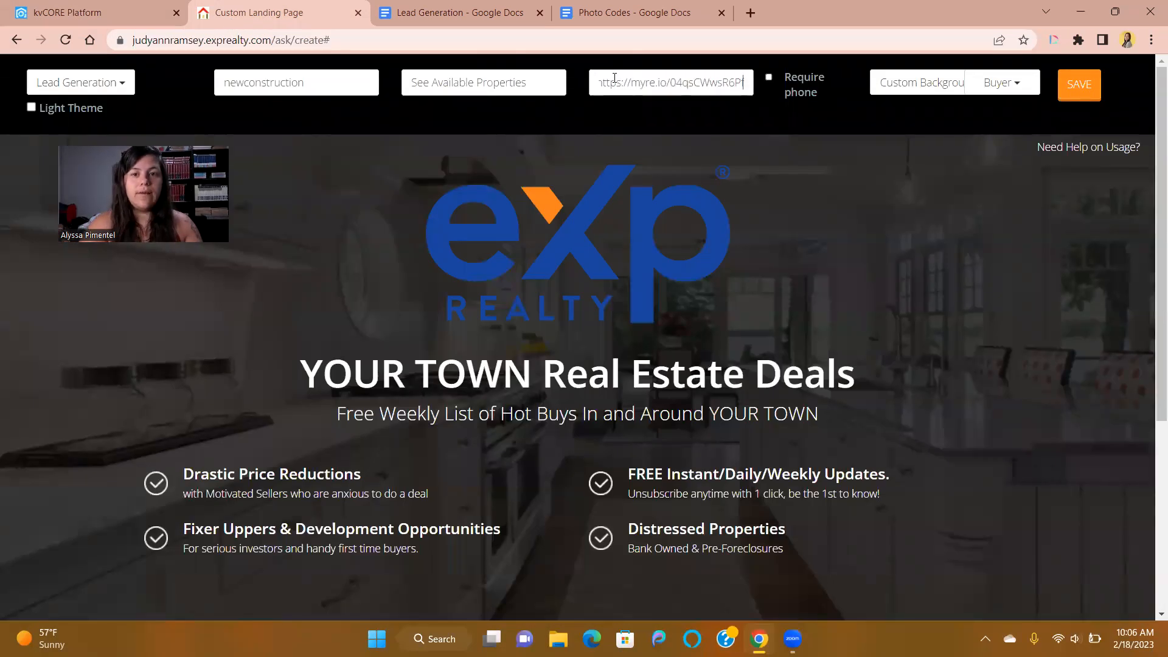
pyautogui.click(646, 123)
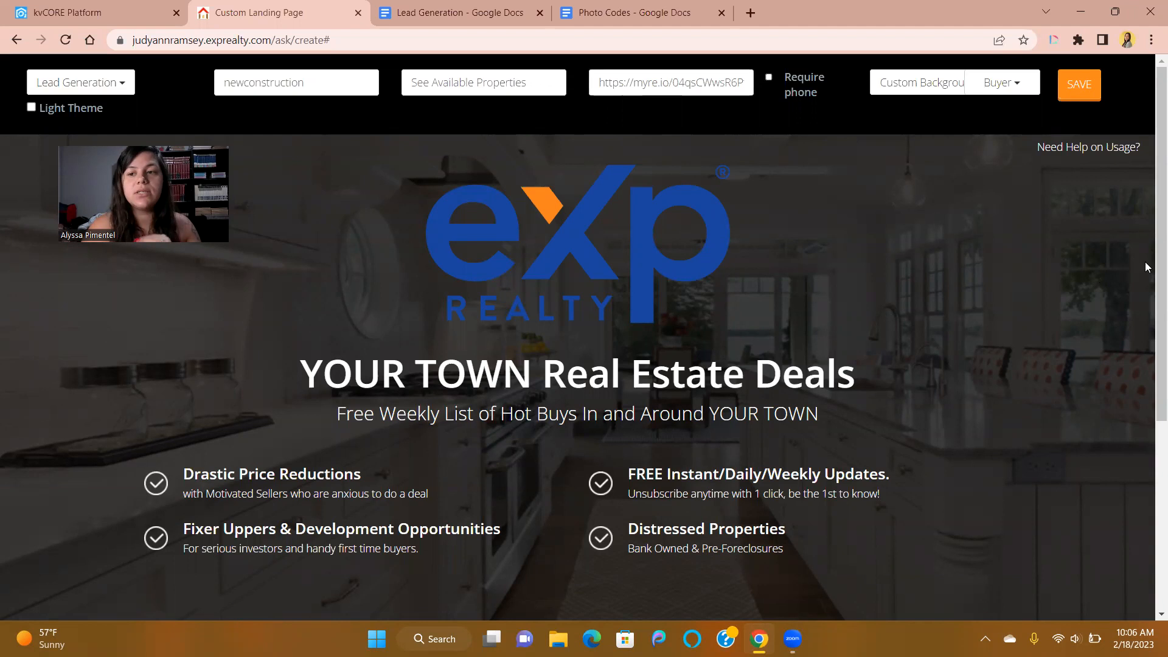
pyautogui.moveTo(1158, 214)
pyautogui.mouseDown()
pyautogui.moveTo(1156, 386)
pyautogui.moveTo(1150, 201)
pyautogui.mouseUp()
# Review the squeeze page's search criteria, open its short link in a new browser tab and look through the listings
pyautogui.click(90, 8)
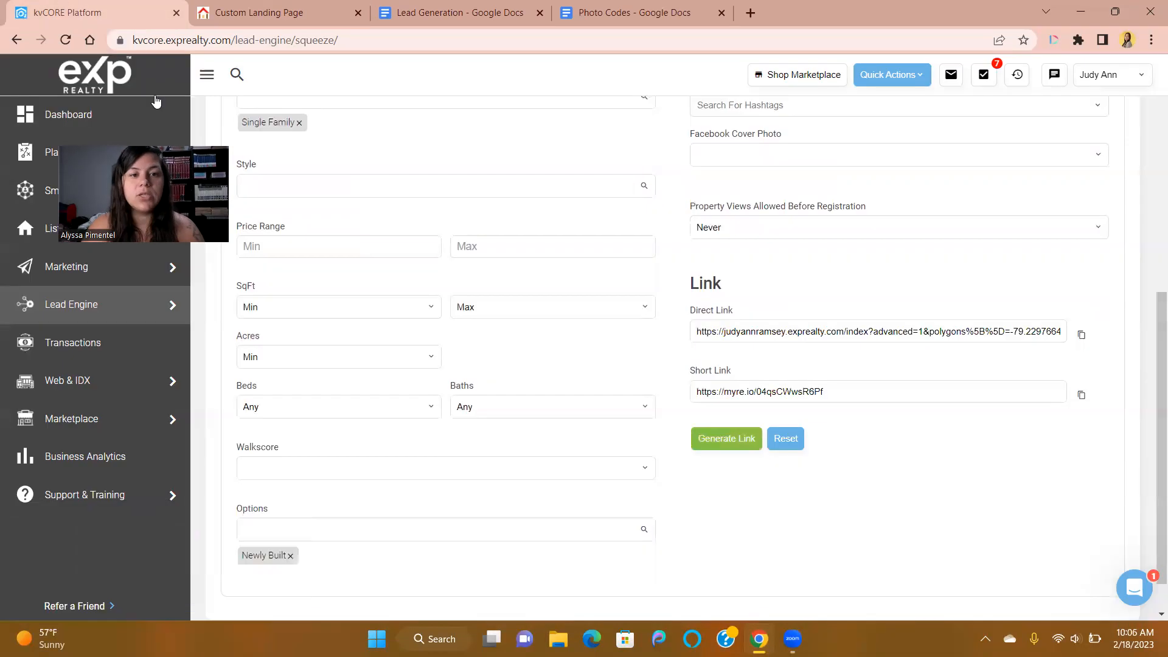
pyautogui.moveTo(1153, 362); pyautogui.dragTo(1153, 258)
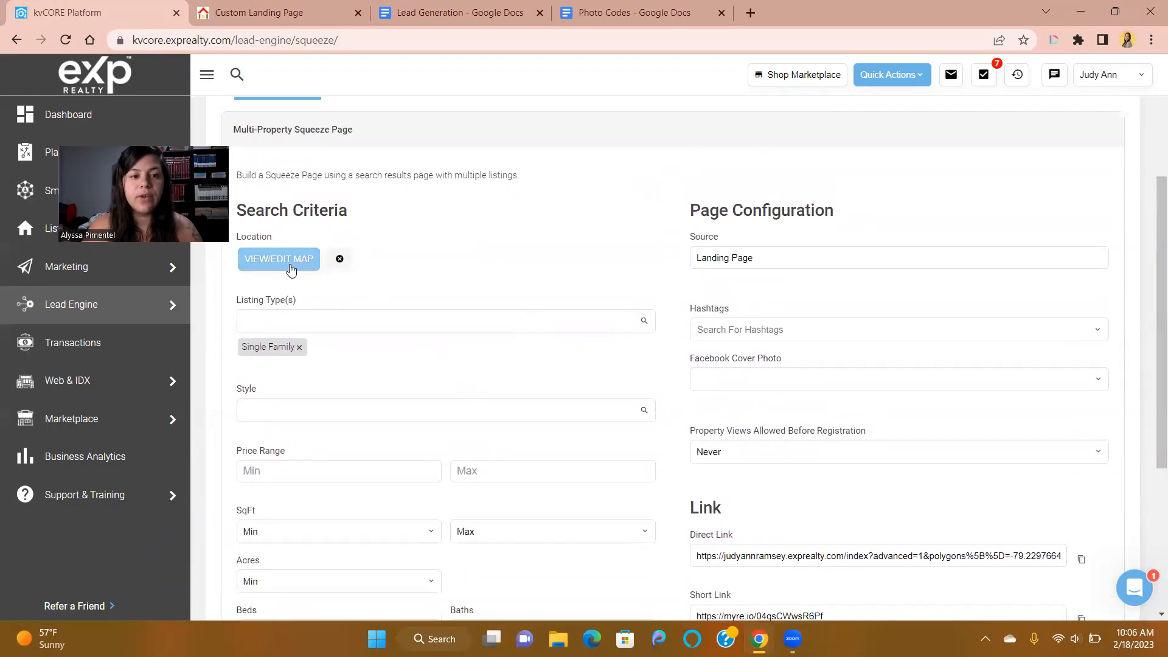
pyautogui.moveTo(1147, 271); pyautogui.dragTo(1148, 410)
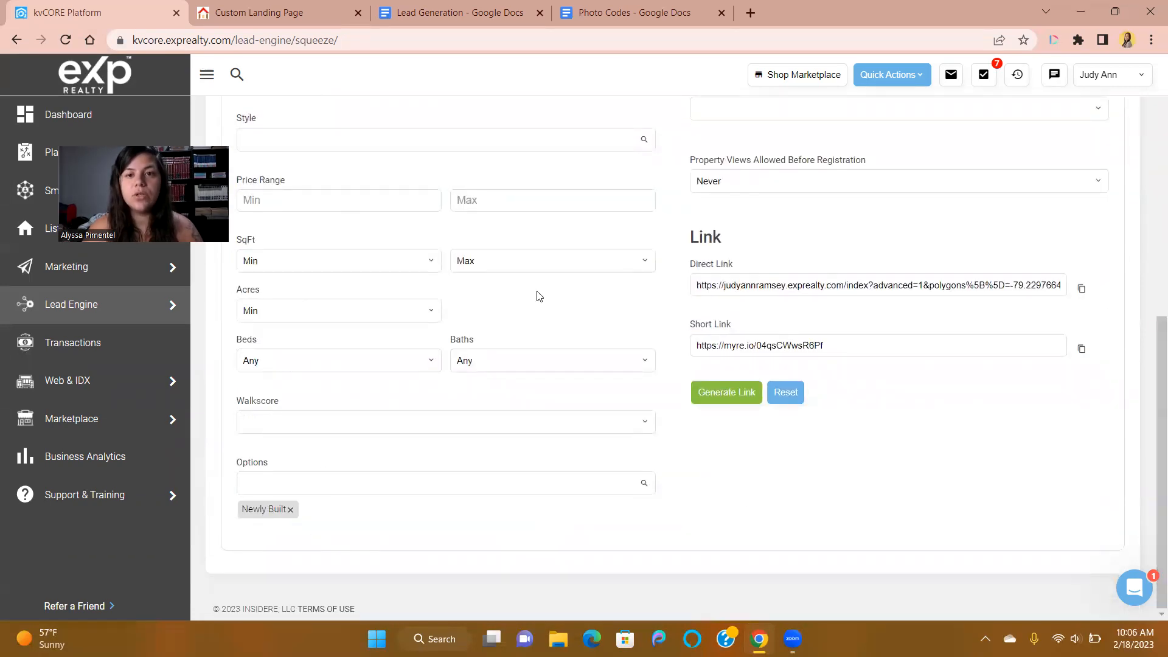
pyautogui.click(761, 7)
pyautogui.hotkey('ctrl', 'v')
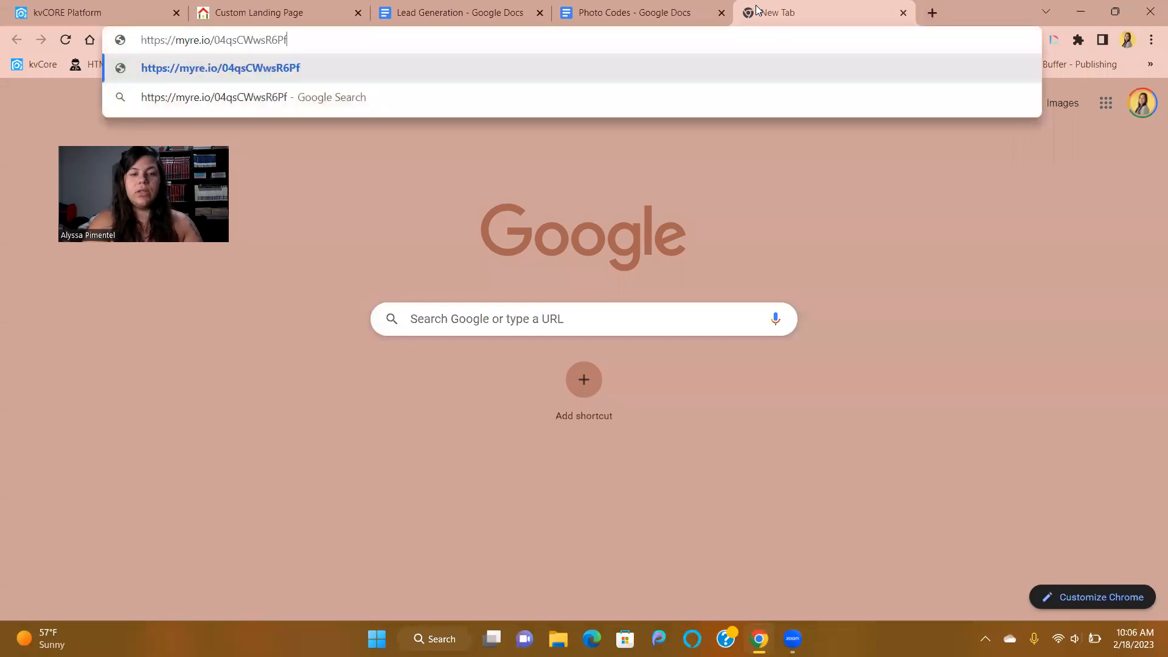
pyautogui.press('Return')
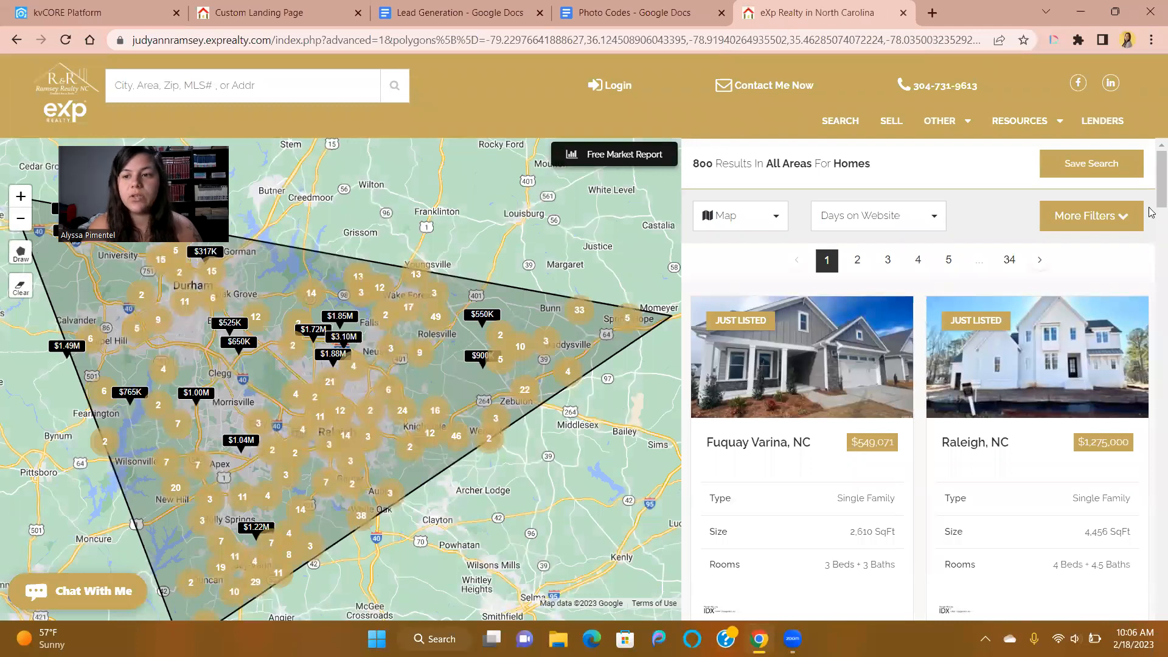
pyautogui.scroll(-5, 1152, 210)
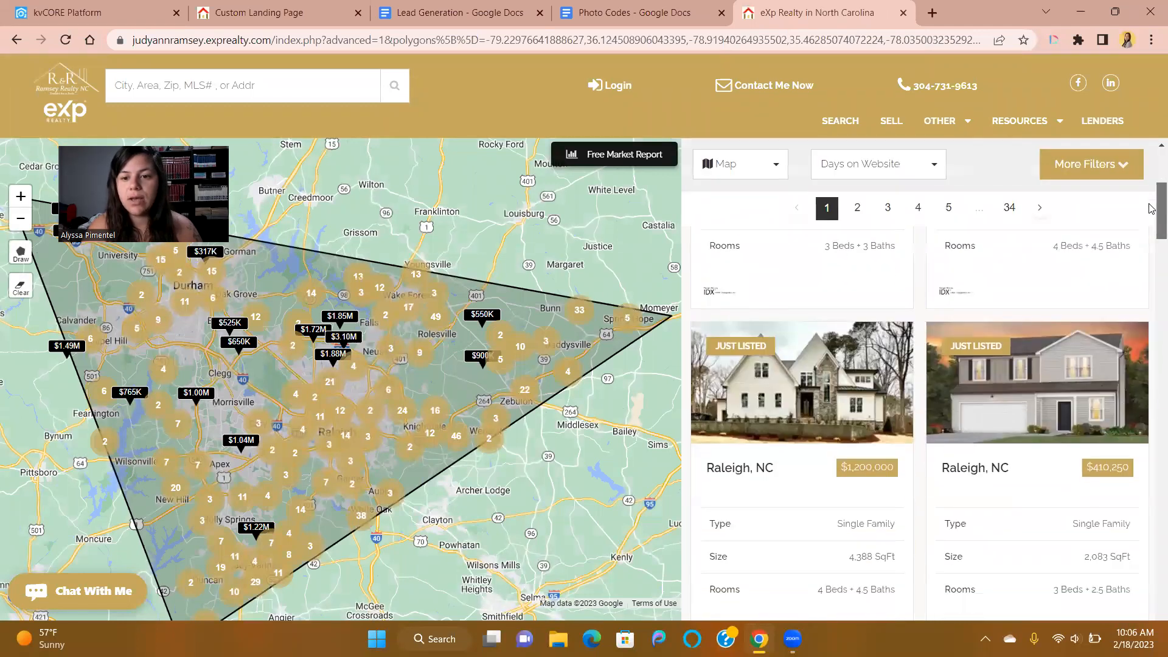
pyautogui.scroll(-7, 1152, 209)
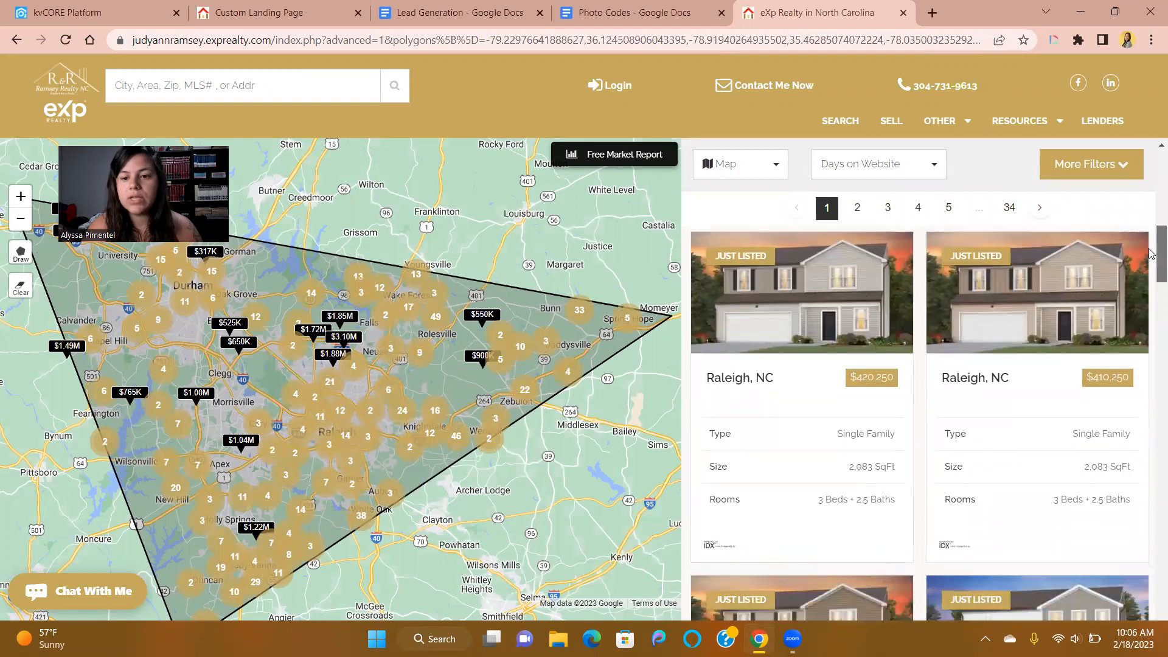
# Compare the custom landing page with the listings page that its URL After Login opens
pyautogui.click(323, 13)
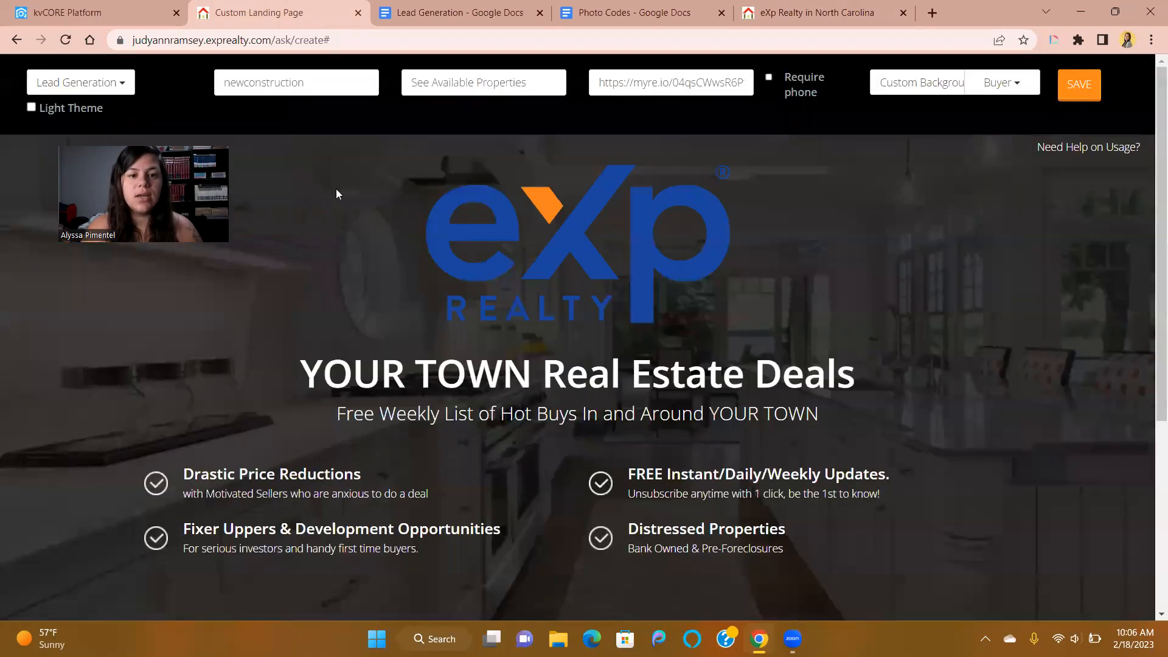
pyautogui.moveTo(1155, 218)
pyautogui.mouseDown()
pyautogui.moveTo(1154, 301)
pyautogui.moveTo(1149, 203)
pyautogui.mouseUp()
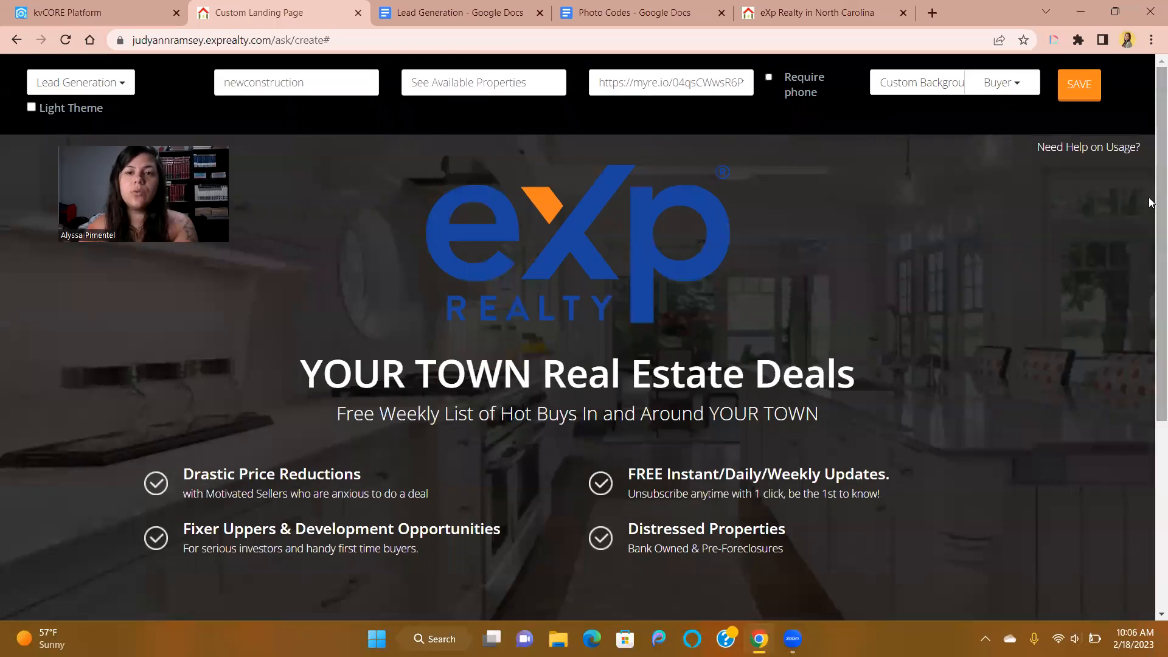
pyautogui.click(867, 13)
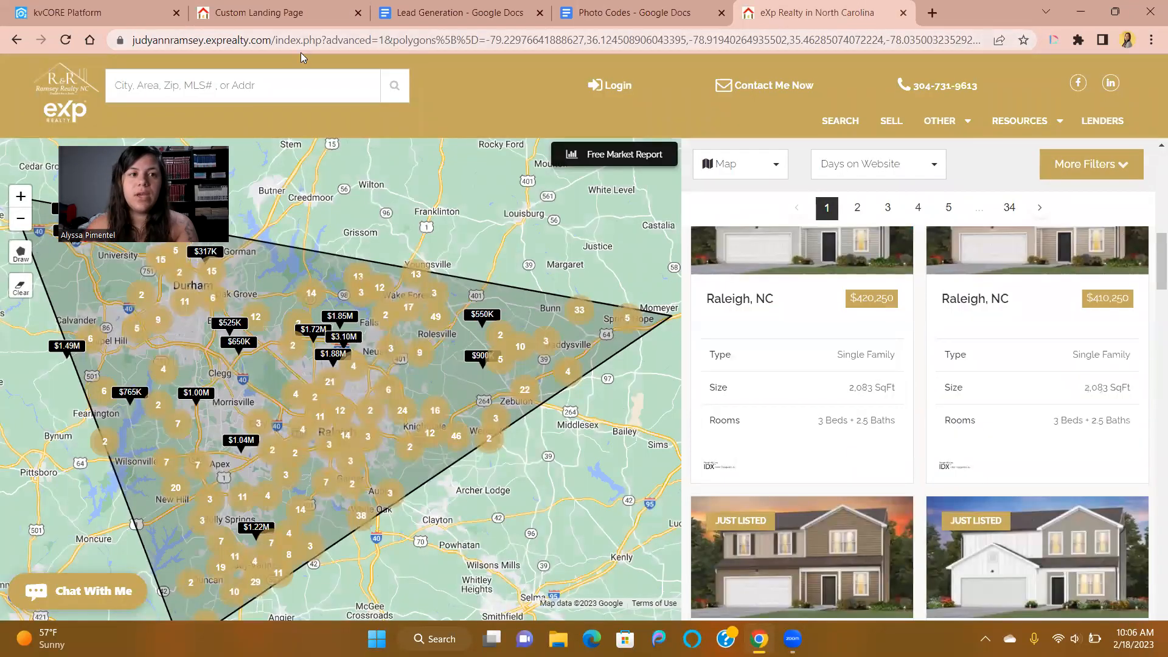
pyautogui.click(236, 13)
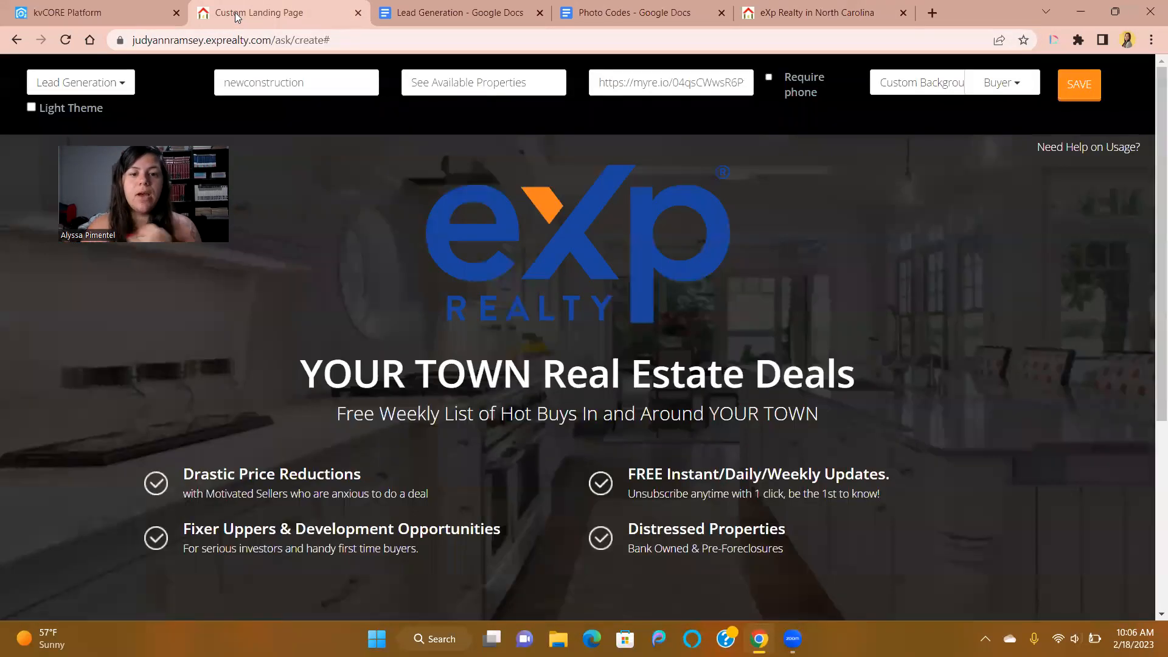
pyautogui.click(744, 17)
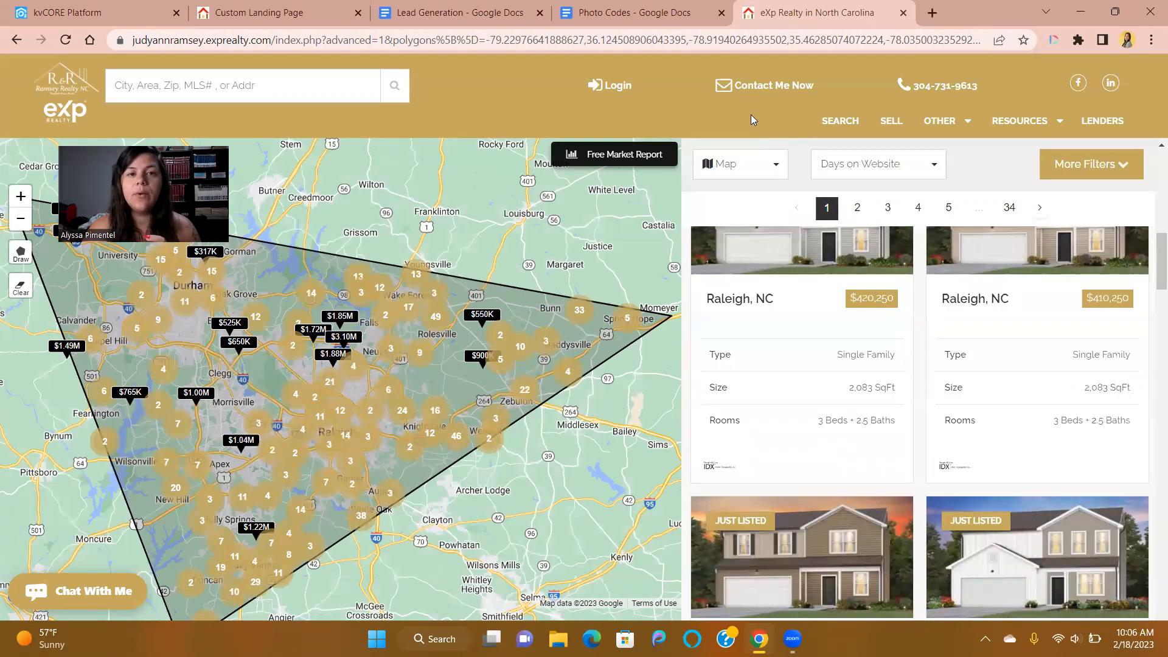
# Set the squeeze page's property views allowed before registration to 1 (Immediate), generate a new link and copy its short link
pyautogui.click(94, 8)
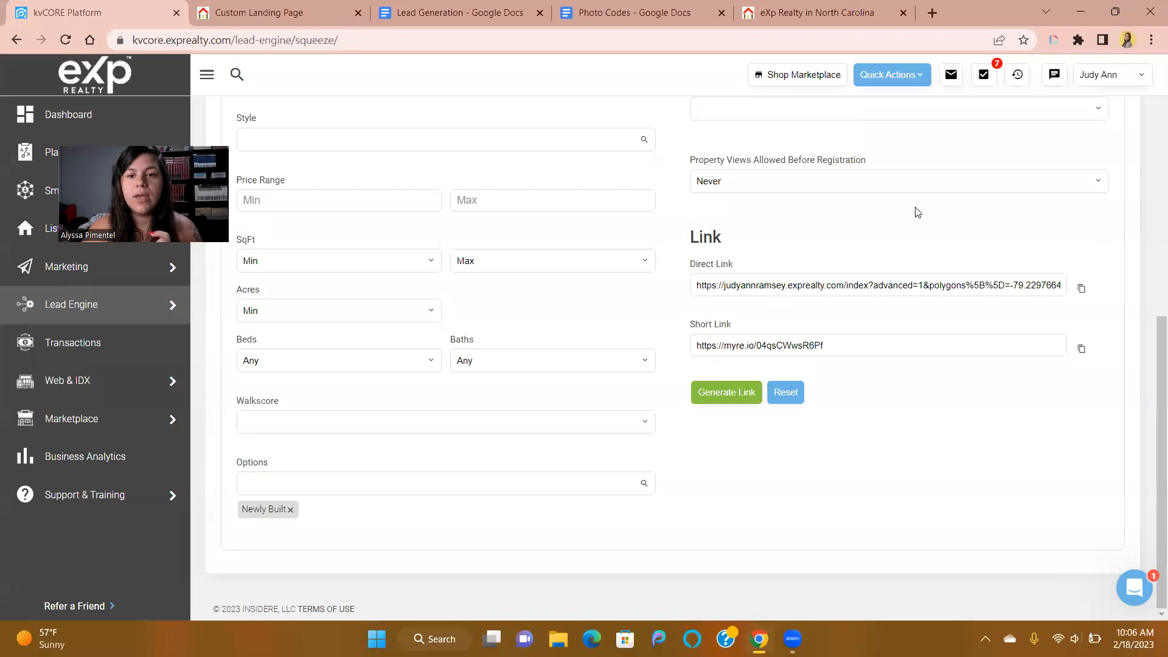
pyautogui.click(798, 185)
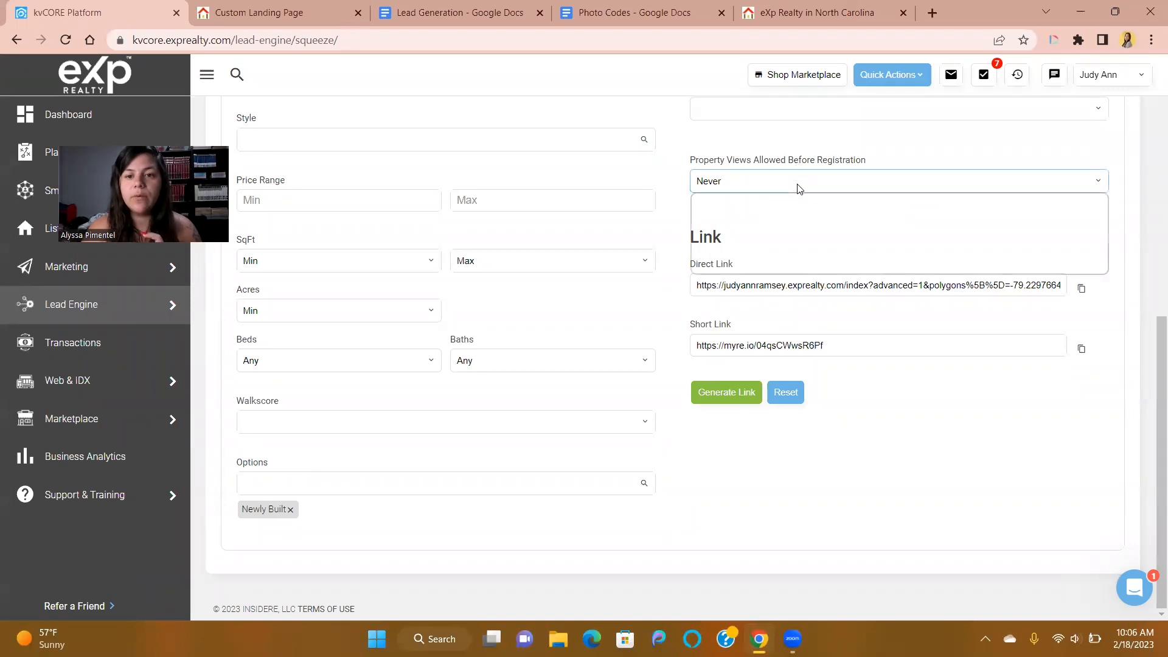
pyautogui.click(790, 202)
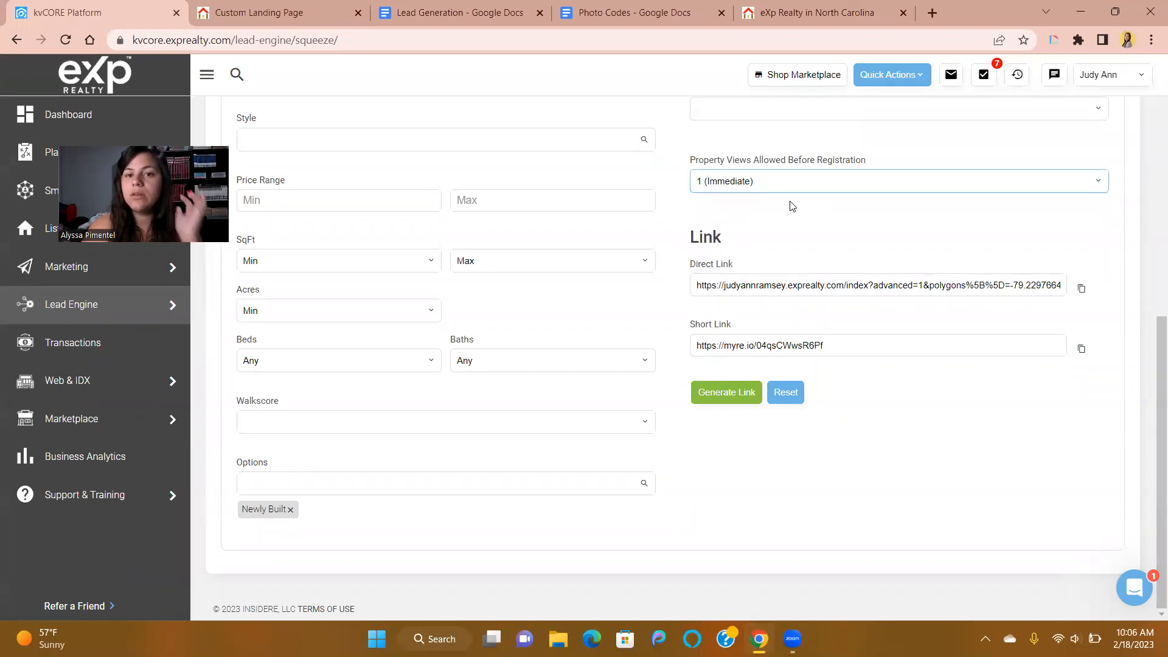
pyautogui.click(744, 393)
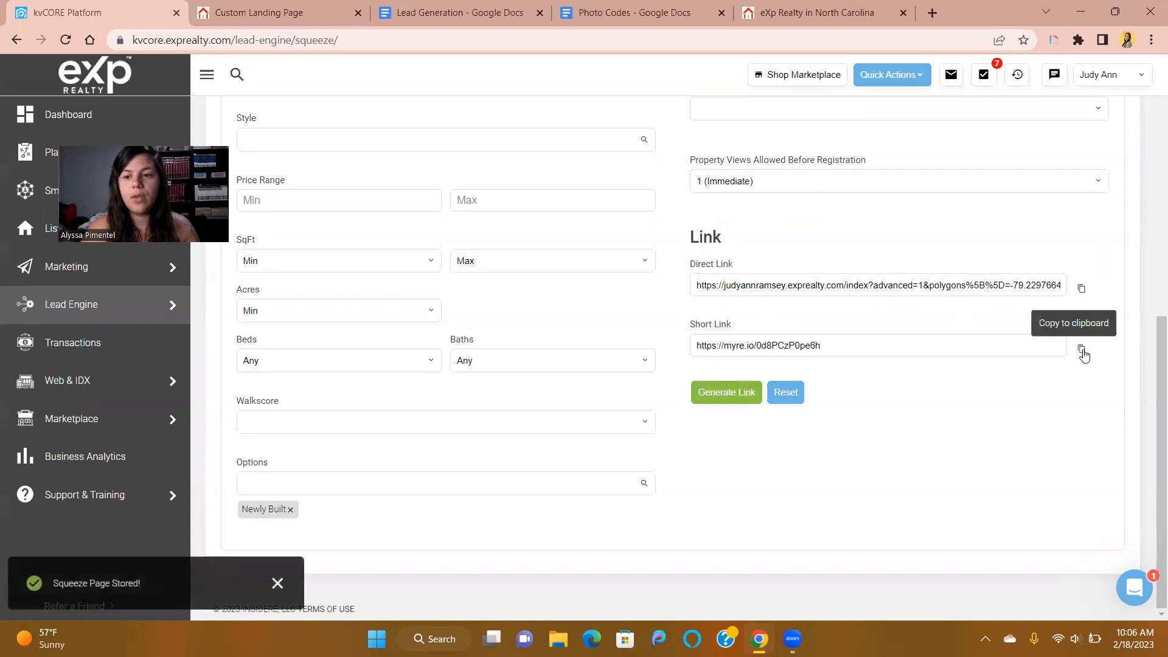
pyautogui.click(1081, 348)
# Load the new short link in the listings tab, open the $1,275,000 Raleigh listing to check its registration prompt, and return to the results
pyautogui.click(869, 25)
pyautogui.click(869, 32)
pyautogui.hotkey('ctrl', 'v')
pyautogui.press('Return')
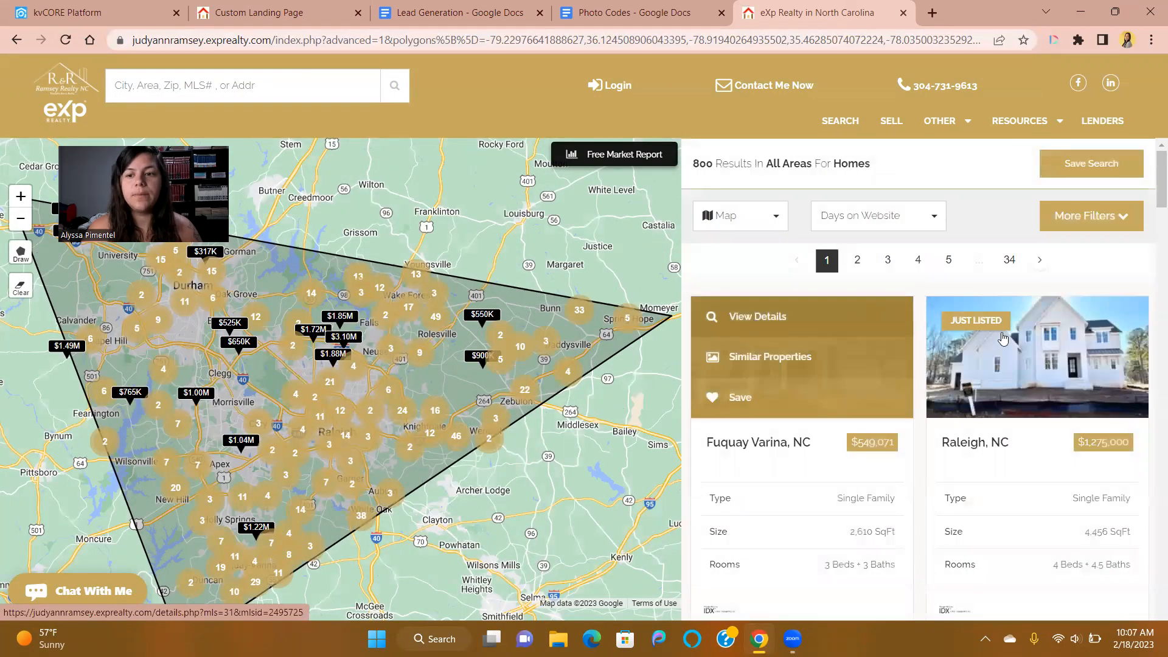
pyautogui.click(1002, 338)
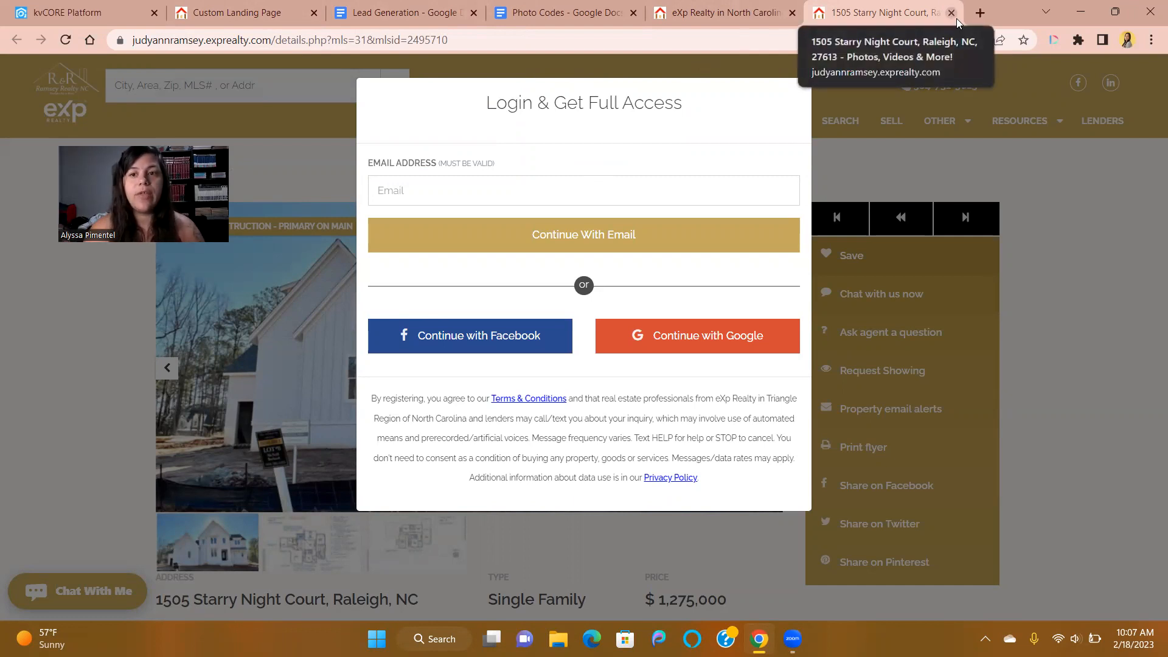
pyautogui.hotkey('ctrl', 'shift', 'Tab')
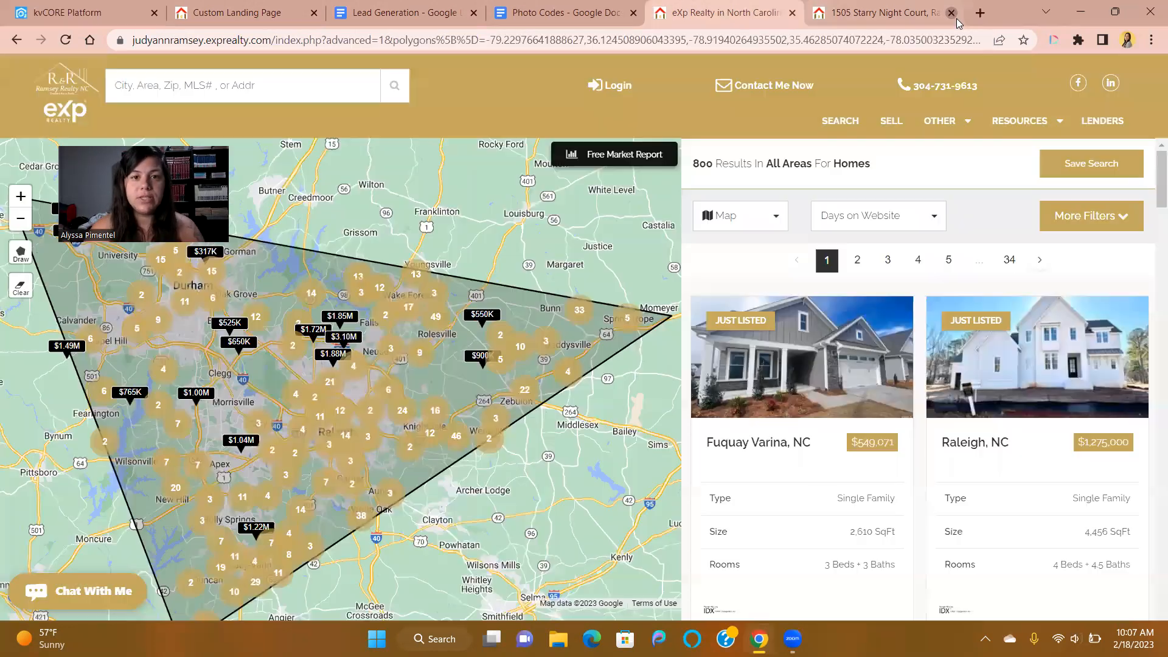
# Check the Cell Phone field on the custom landing page's form and make the phone number required
pyautogui.click(278, 10)
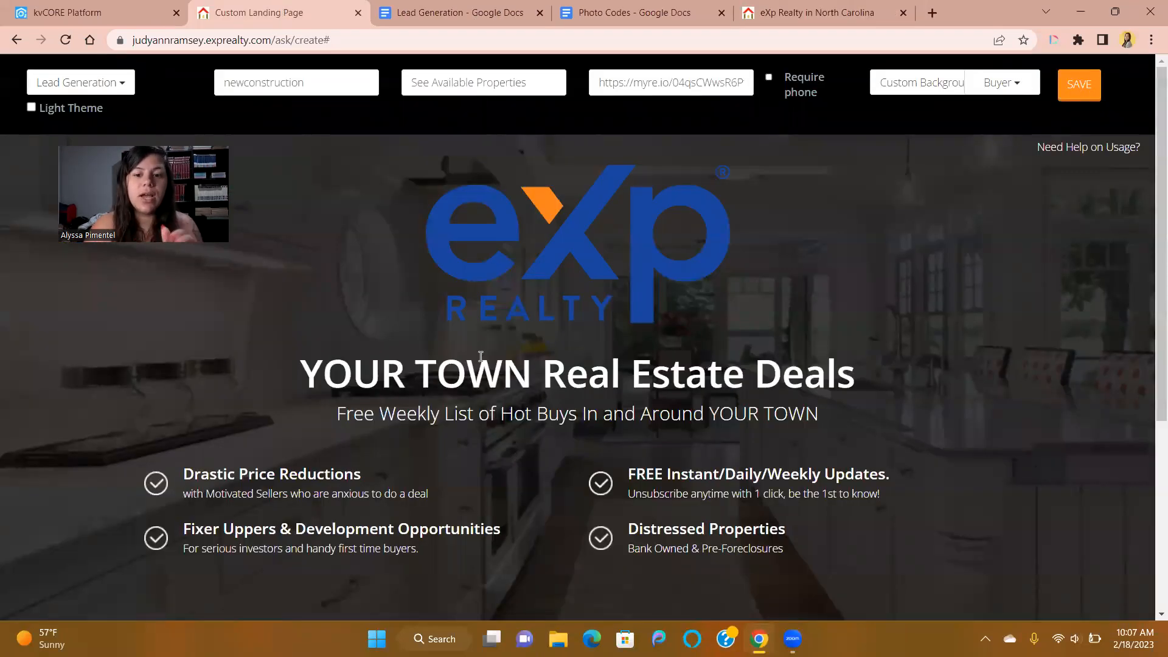
pyautogui.scroll(-1, 1151, 271)
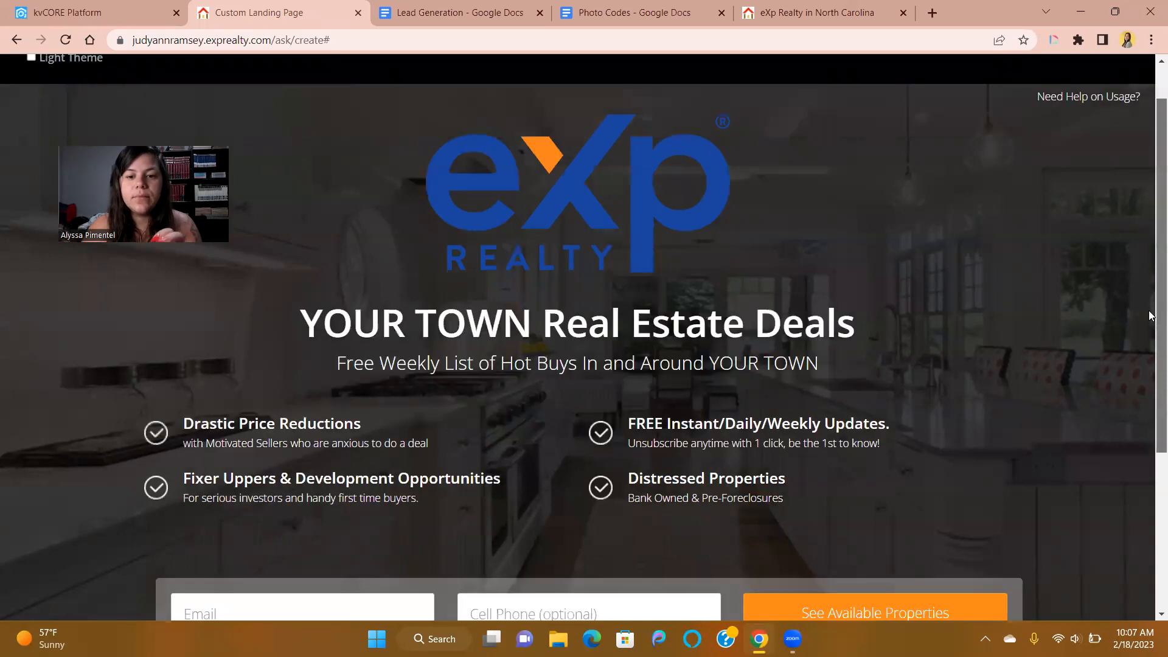
pyautogui.scroll(-2, 1150, 315)
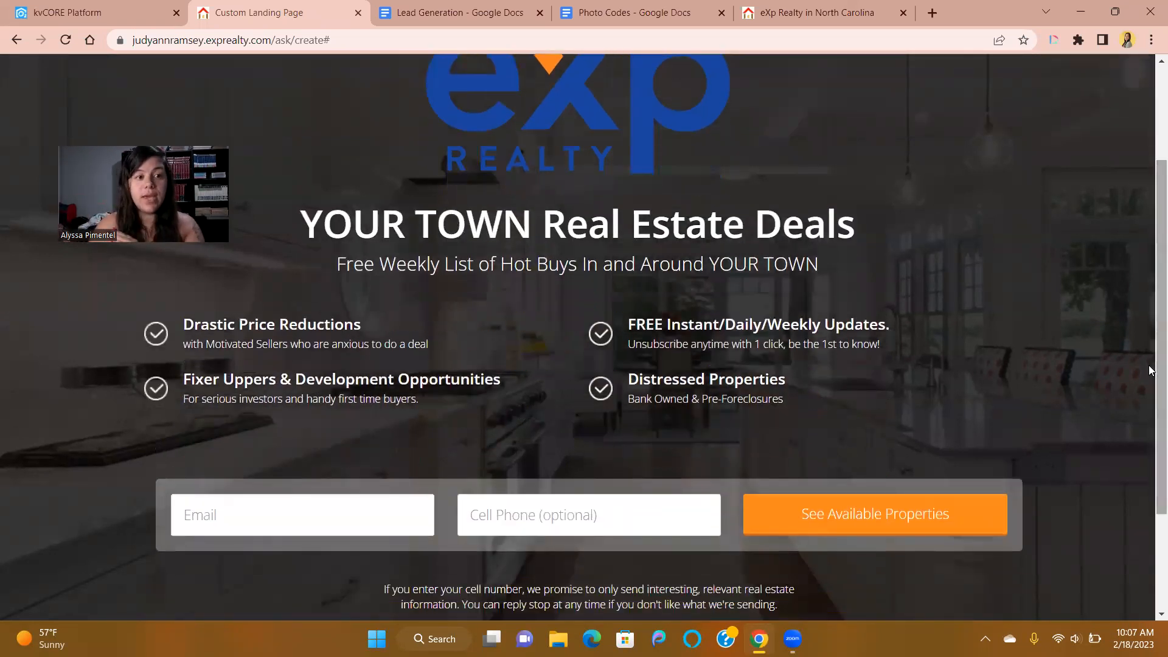
pyautogui.scroll(3, 1150, 380)
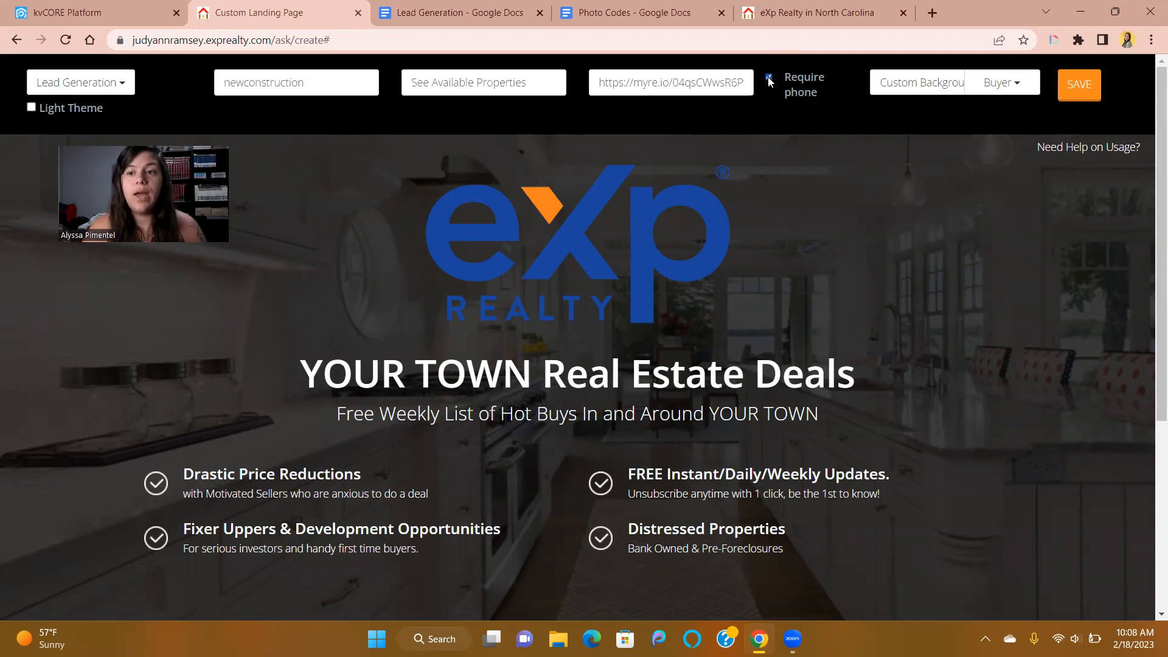
pyautogui.click(920, 91)
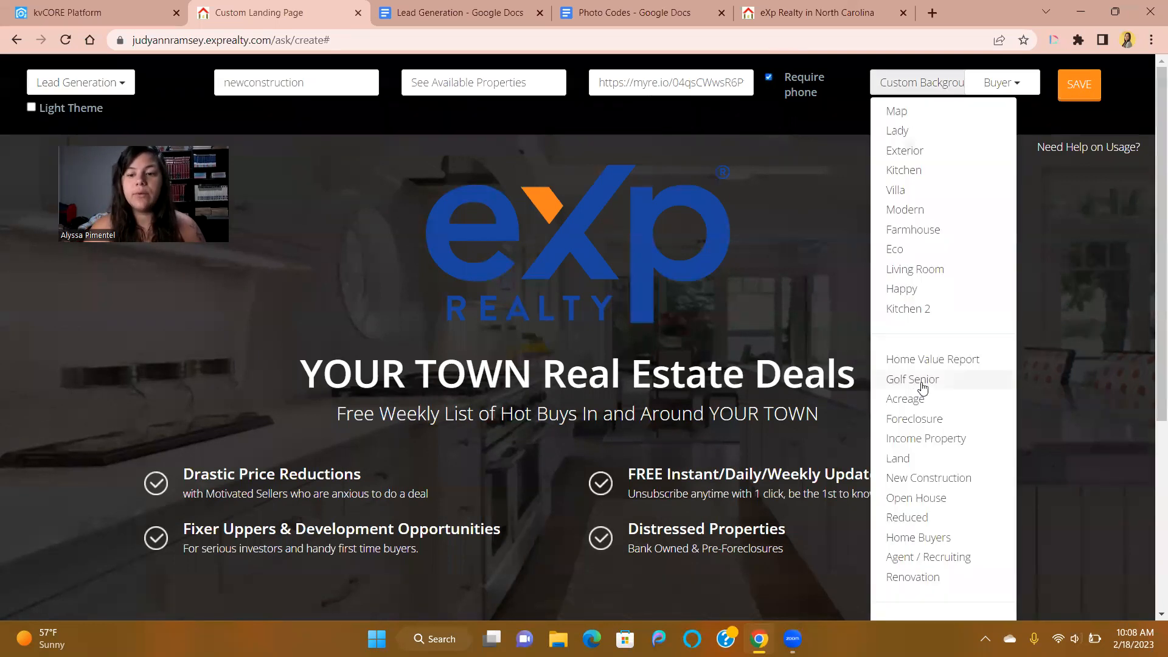
pyautogui.scroll(-4, 1148, 289)
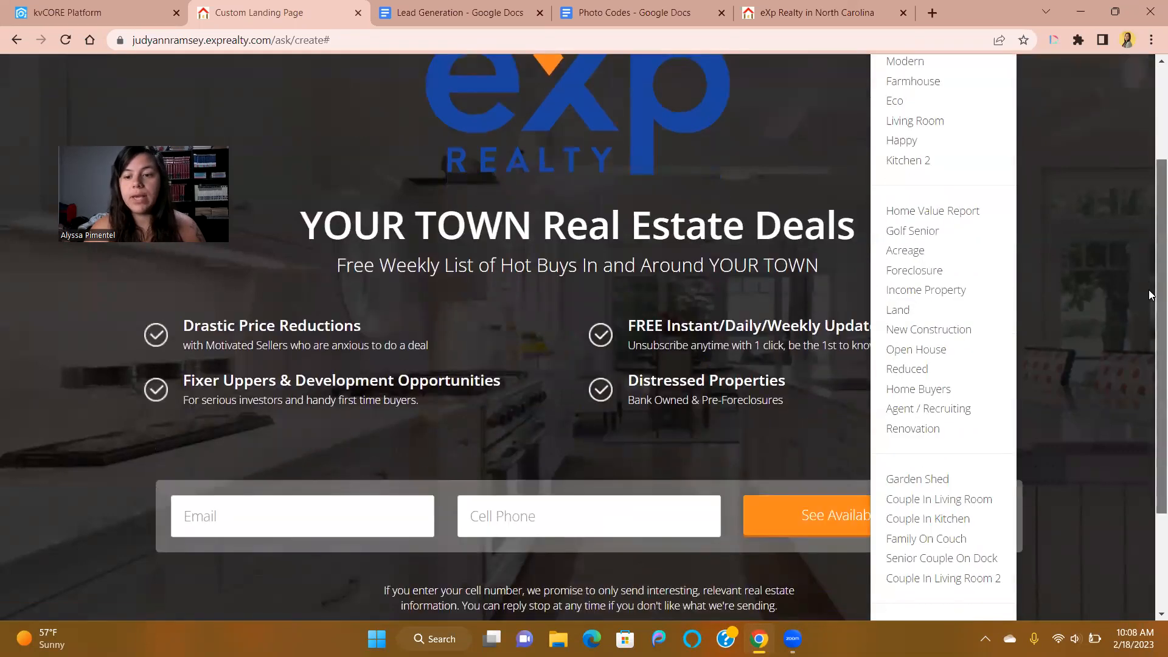
pyautogui.click(958, 513)
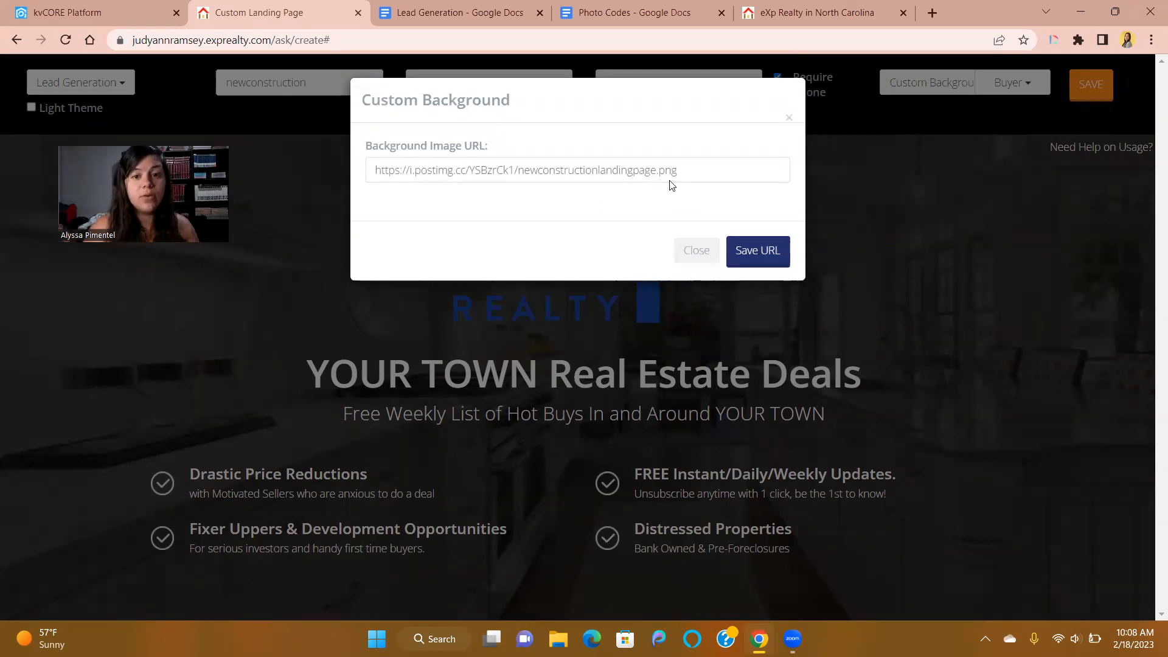
# Open the postimages.org image hosting site in a new tab
pyautogui.click(932, 17)
pyautogui.write('postimages.org')
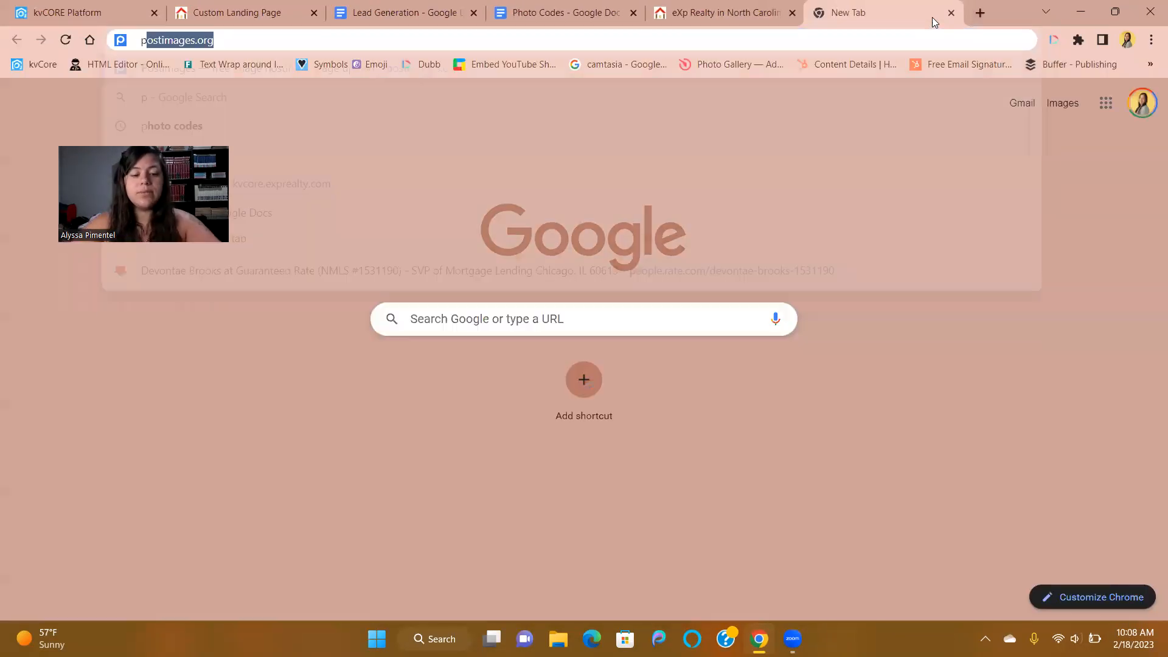
pyautogui.press('Right')
pyautogui.press('Return')
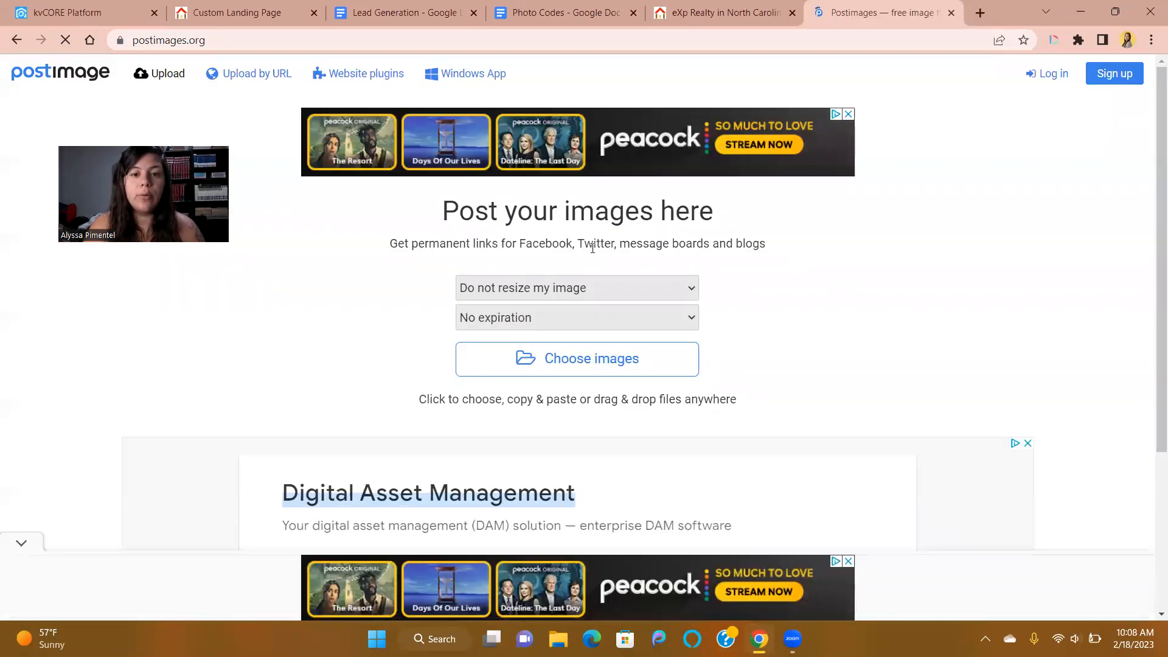
# Upload the house photo 34936f15cb3b4888c24246cc1c63e351-full from Downloads and copy its direct link
pyautogui.click(593, 370)
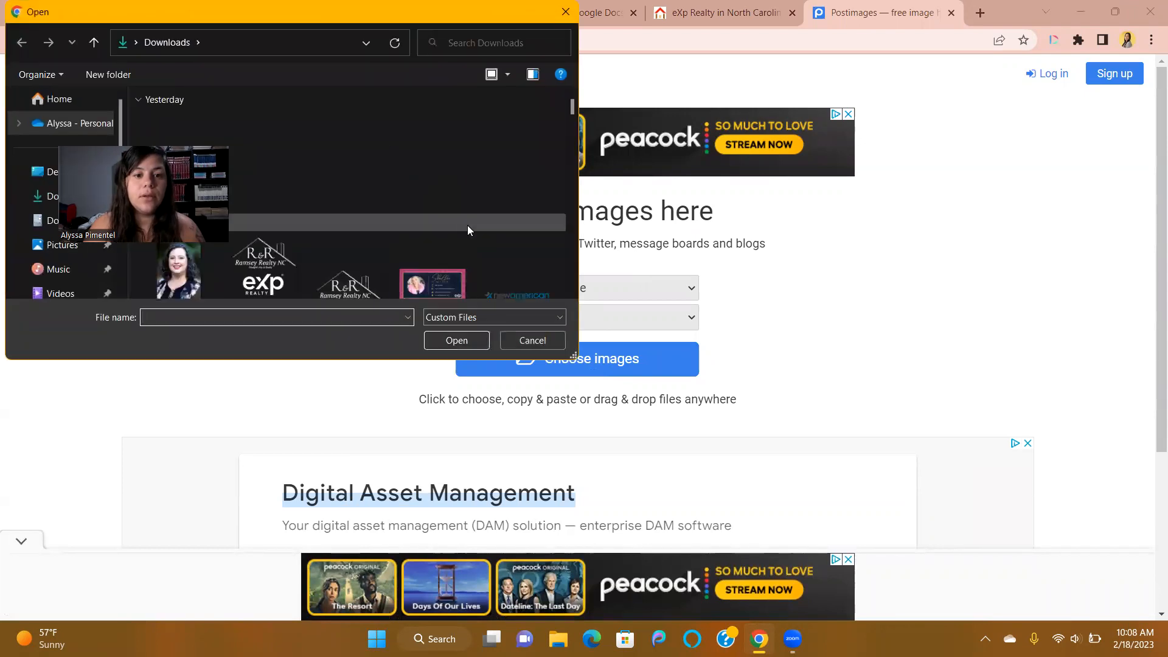
pyautogui.moveTo(572, 111); pyautogui.dragTo(573, 137)
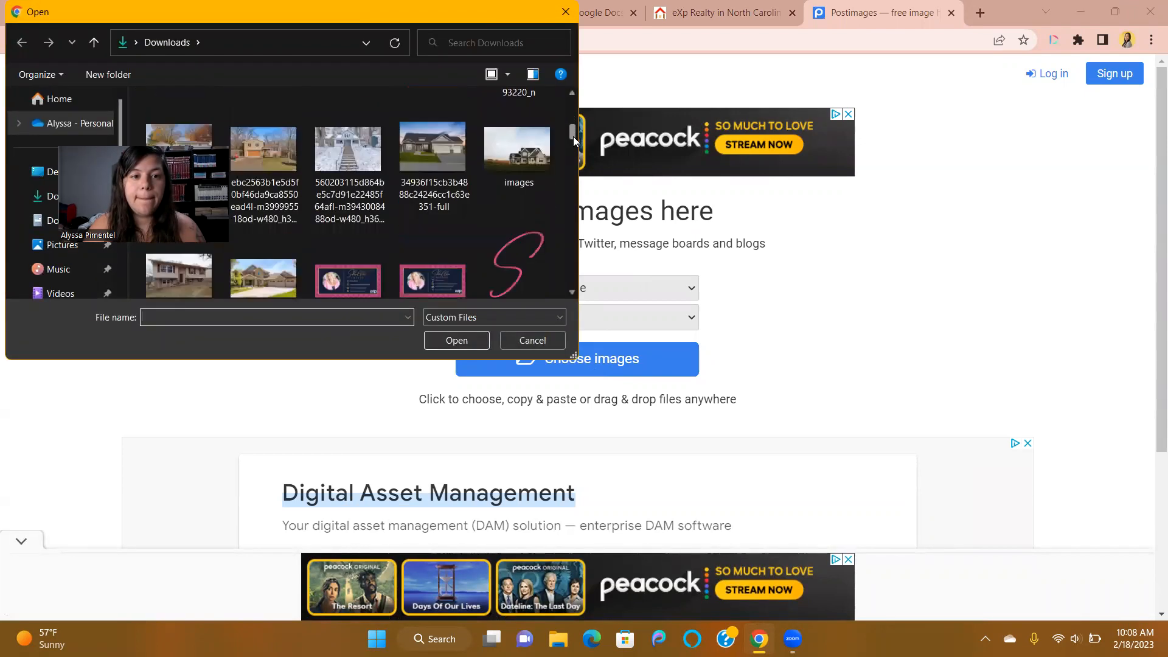
pyautogui.doubleClick(438, 152)
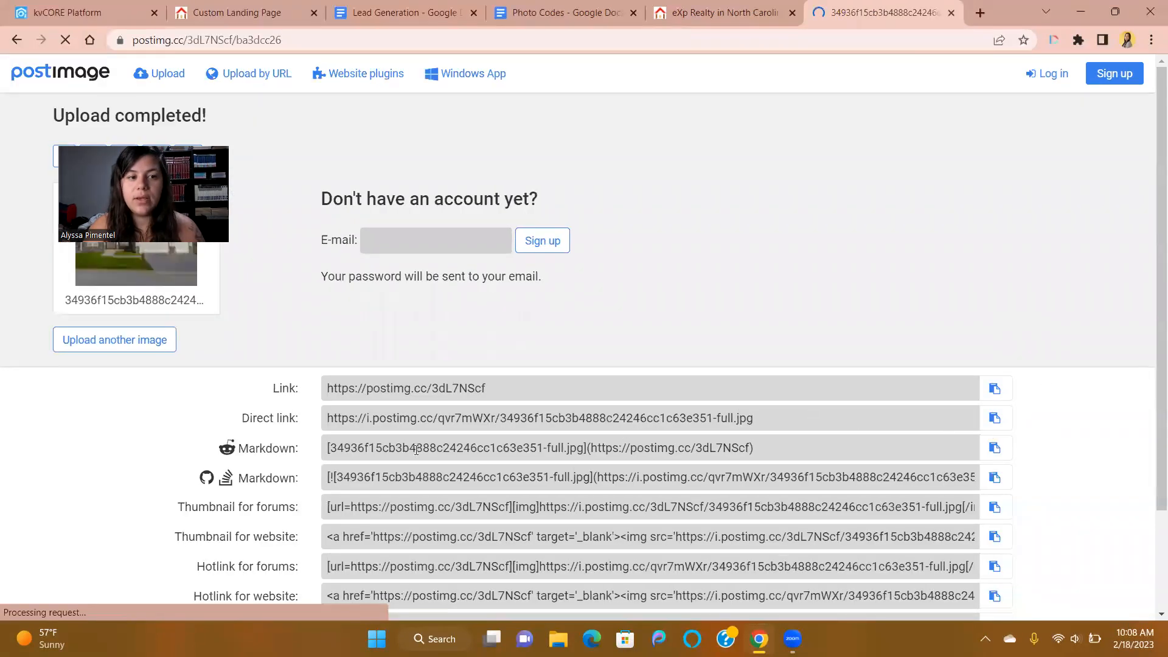
pyautogui.moveTo(160, 223); pyautogui.dragTo(618, 223)
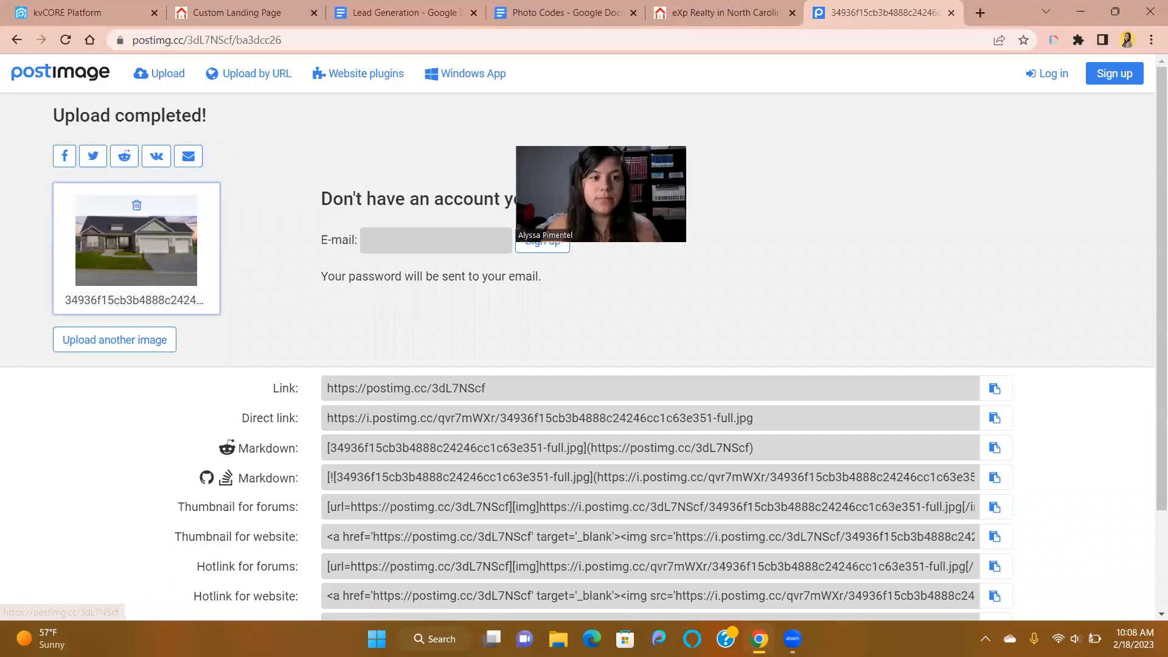
pyautogui.click(995, 418)
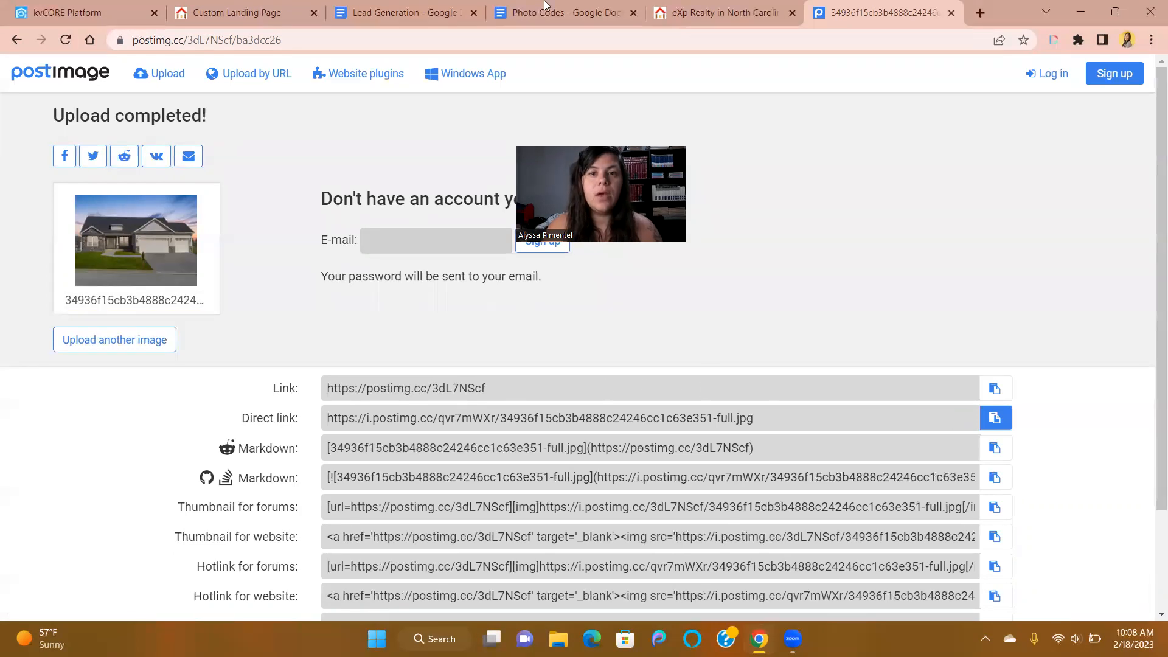
pyautogui.hotkey('ctrl', 'shift', 'Tab')
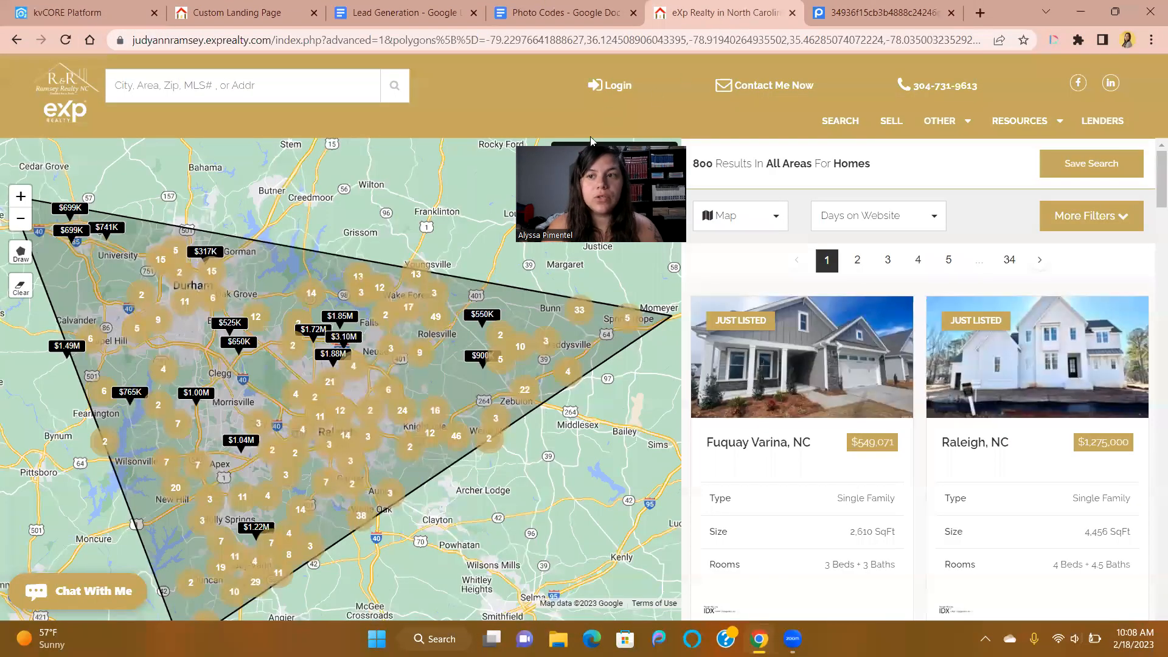
pyautogui.moveTo(590, 137); pyautogui.dragTo(776, 119)
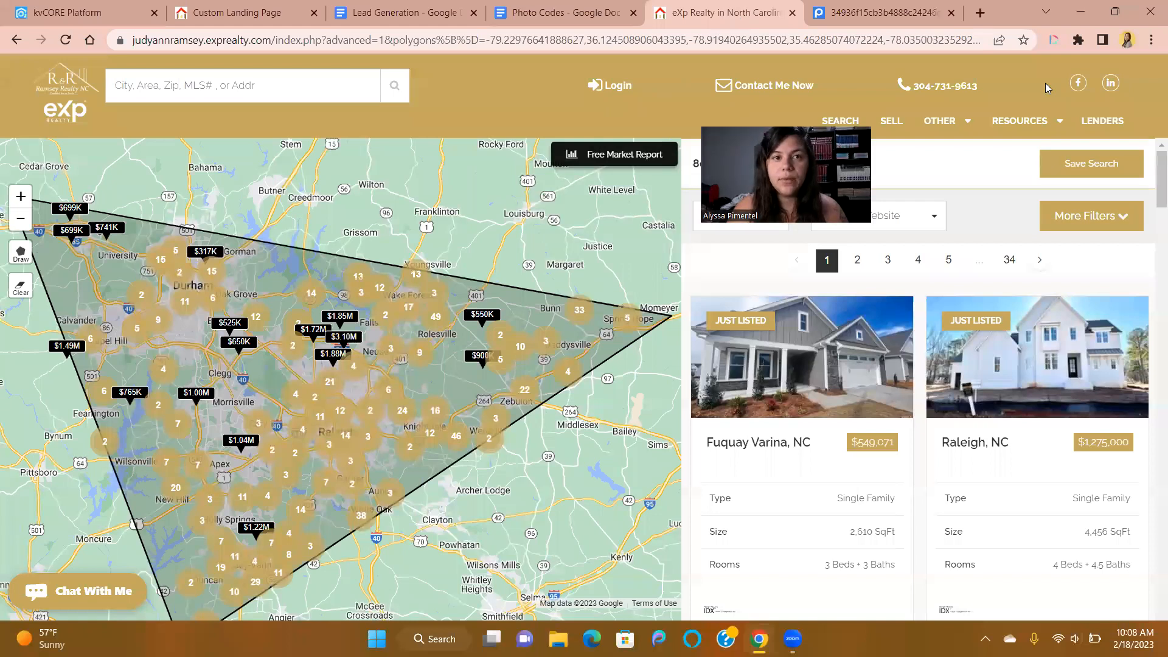
pyautogui.moveTo(831, 170); pyautogui.dragTo(1046, 83)
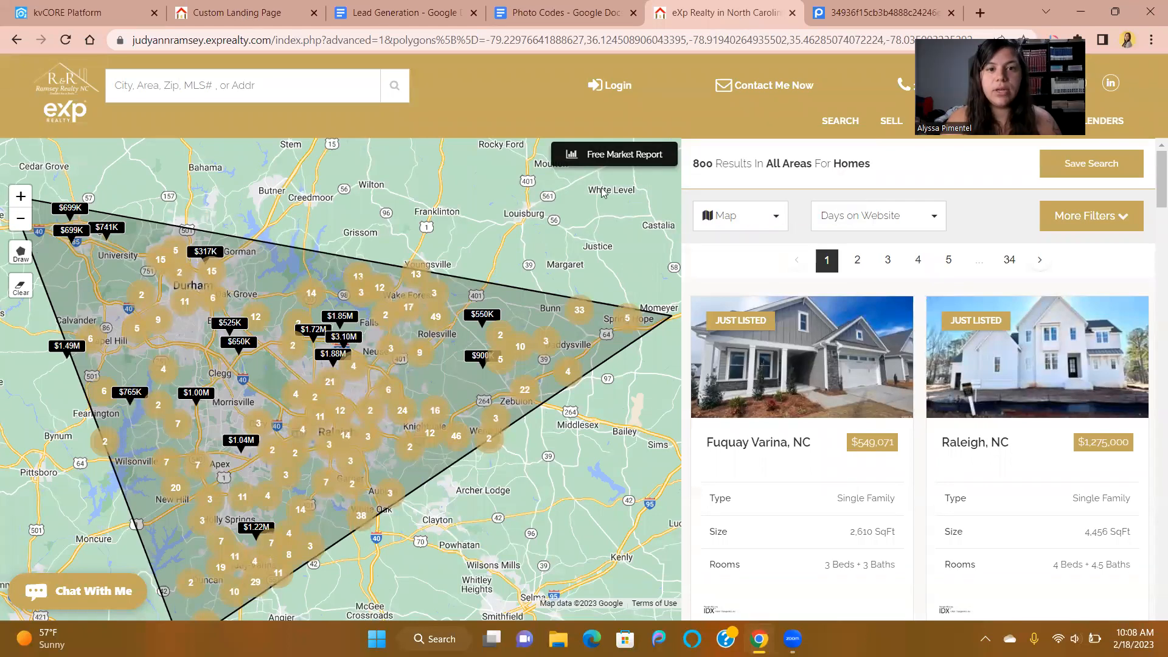
pyautogui.click(248, 16)
pyautogui.moveTo(683, 174); pyautogui.dragTo(331, 183)
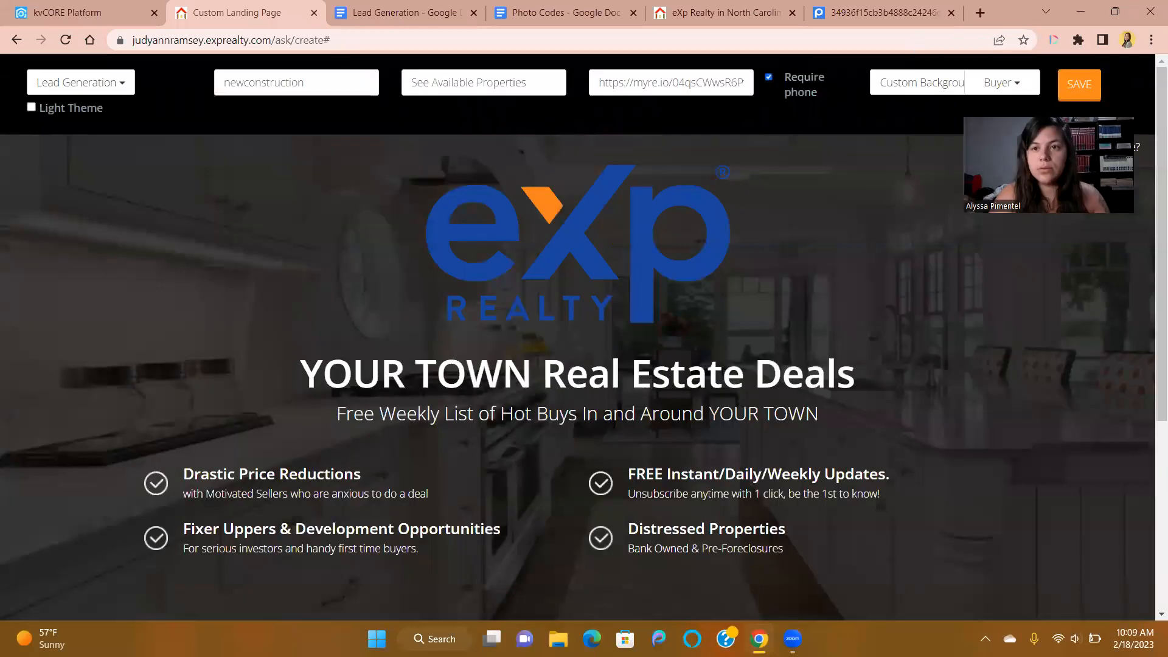
pyautogui.click(906, 96)
pyautogui.scroll(-5, 927, 94)
pyautogui.click(934, 477)
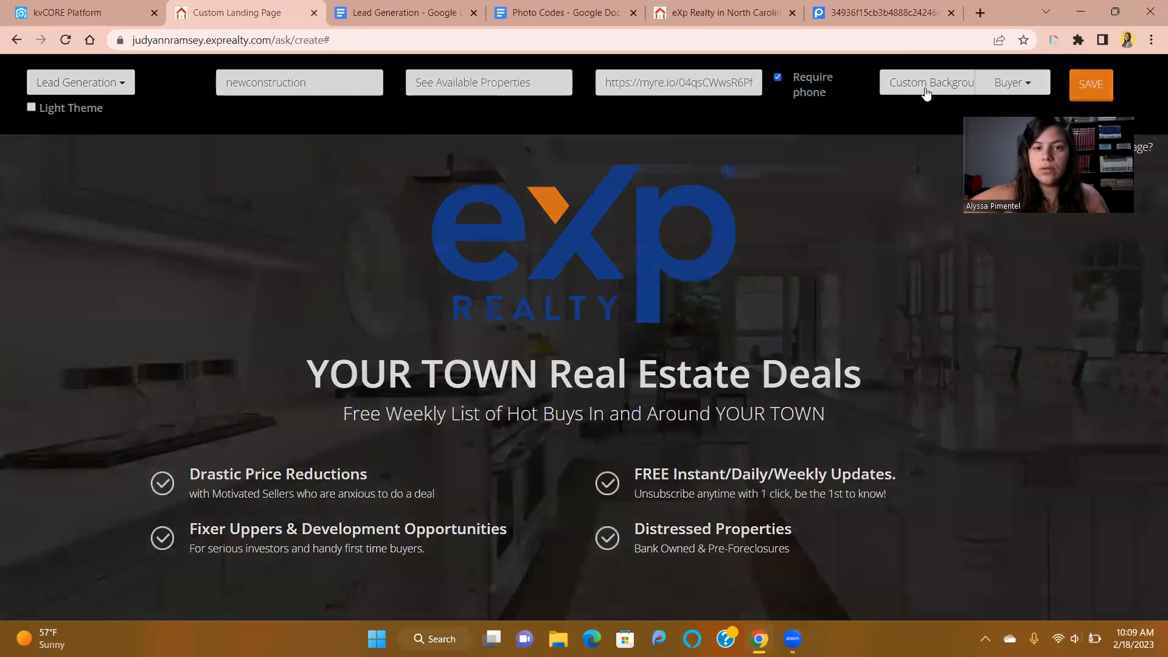
pyautogui.tripleClick(526, 170)
pyautogui.click(549, 146)
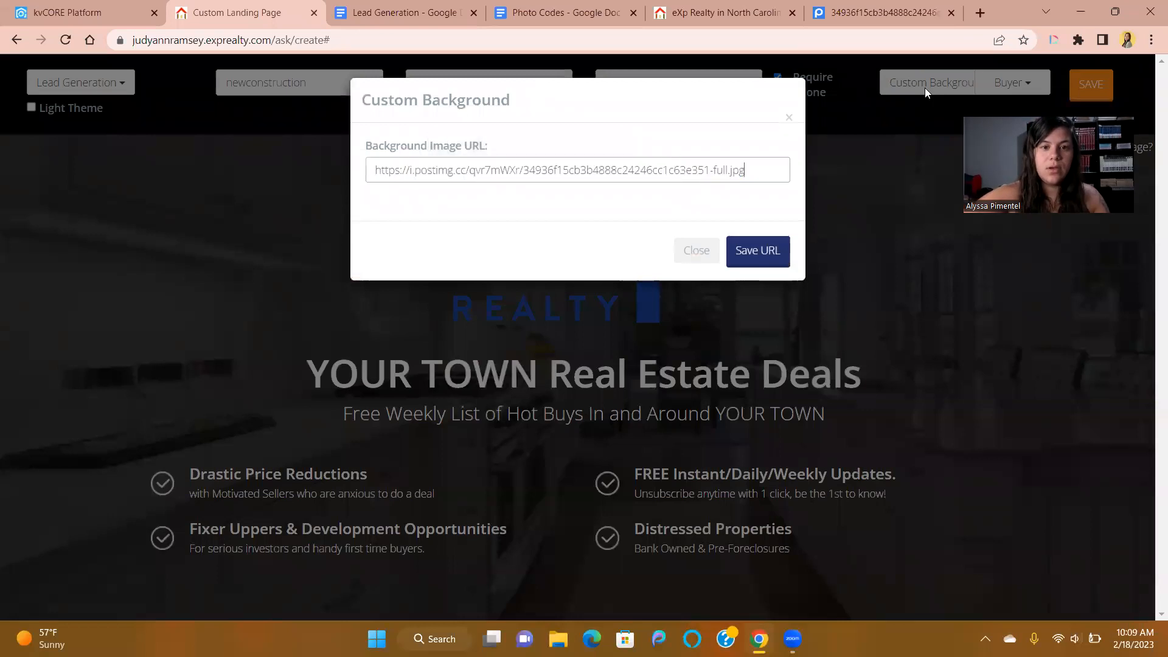
pyautogui.click(757, 251)
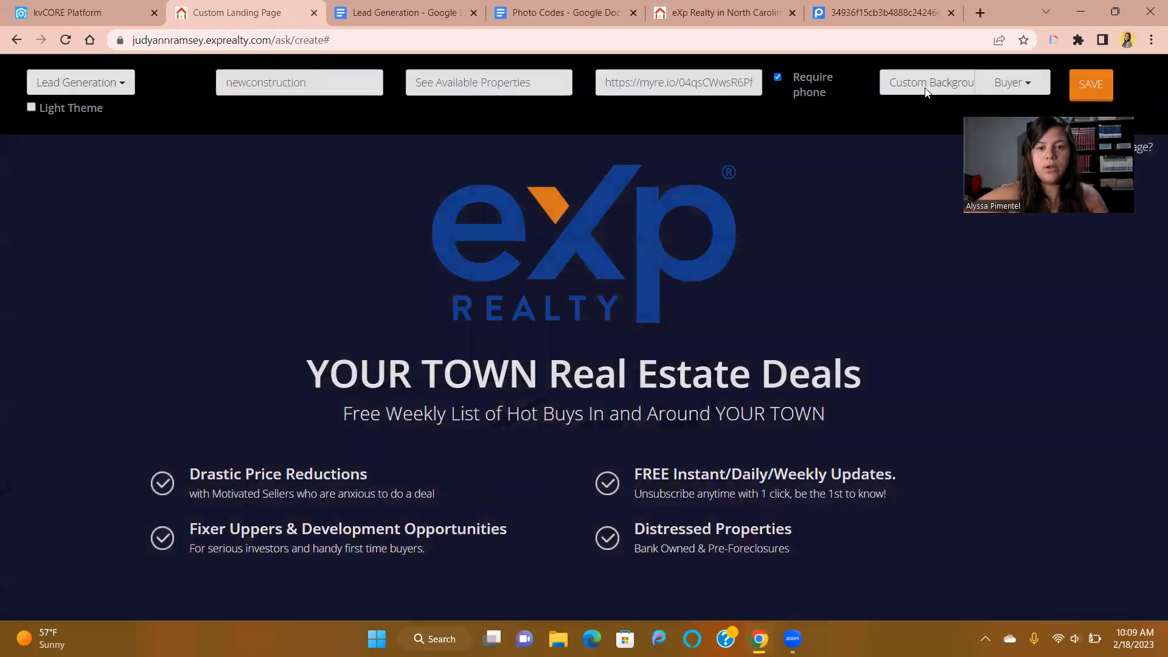
pyautogui.scroll(-1, 926, 91)
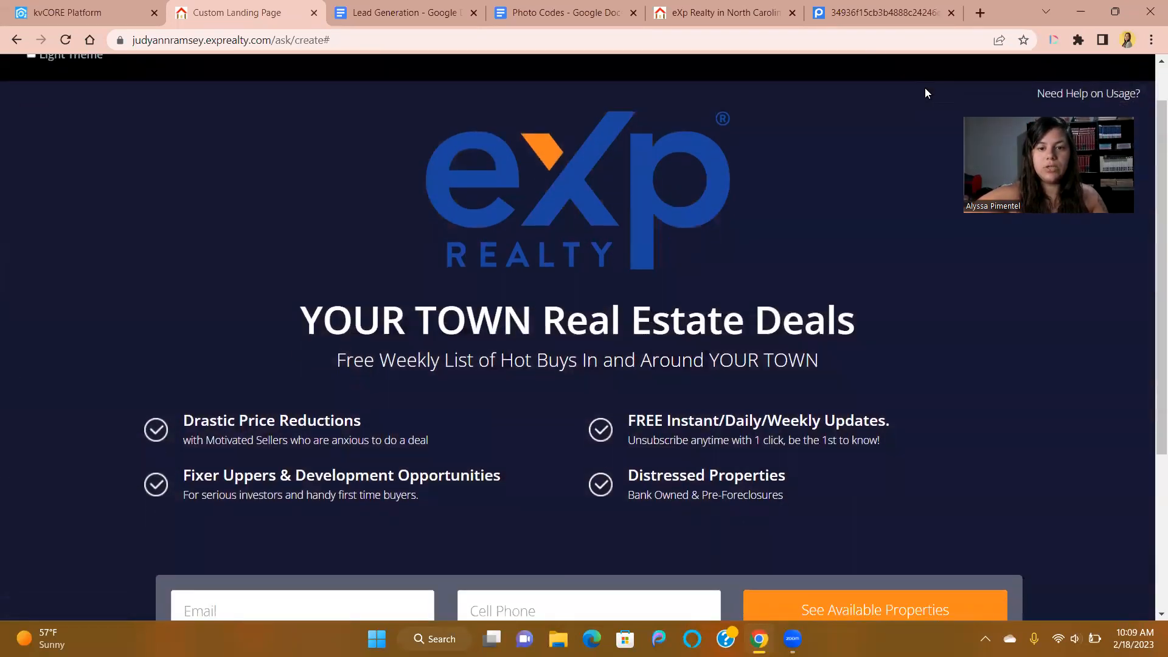
pyautogui.scroll(1, 926, 91)
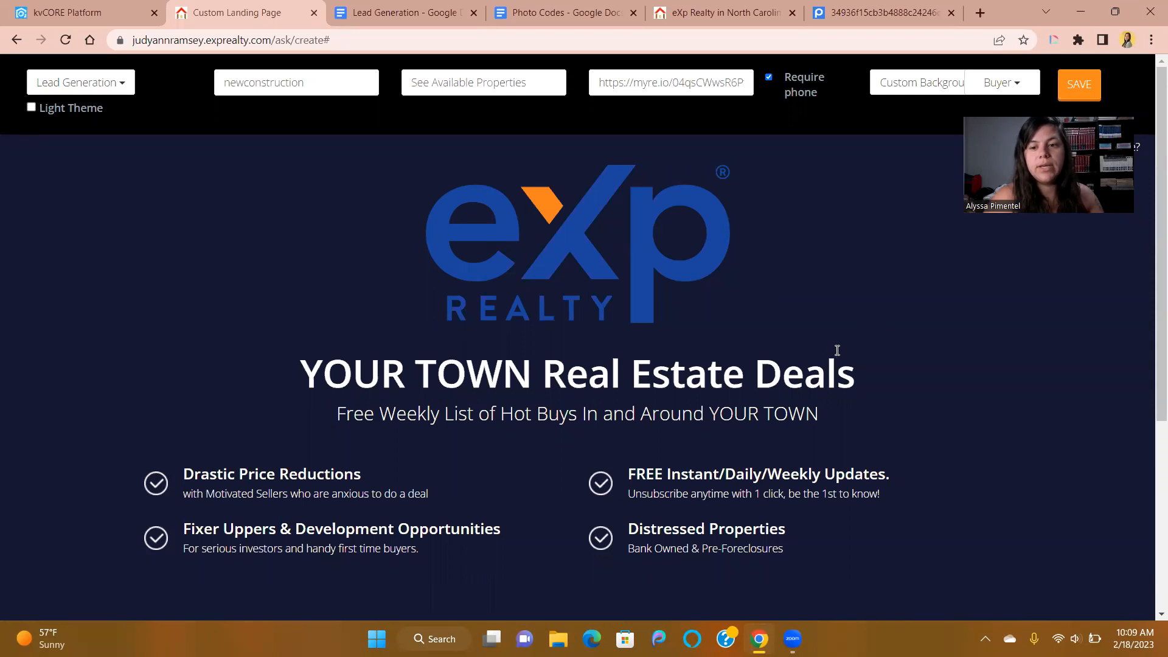
# Review the landing page's placeholder headline, subheading and feature bullet texts
pyautogui.moveTo(858, 377); pyautogui.dragTo(330, 412)
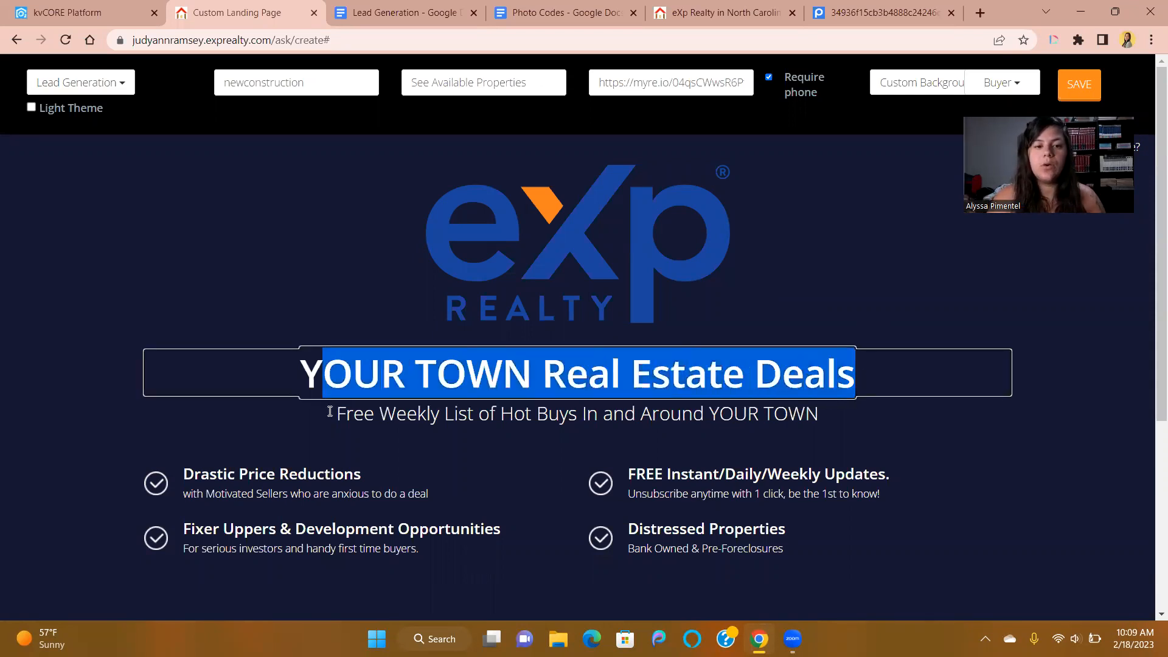
pyautogui.click(356, 392)
pyautogui.click(302, 387)
pyautogui.moveTo(302, 387); pyautogui.dragTo(969, 323)
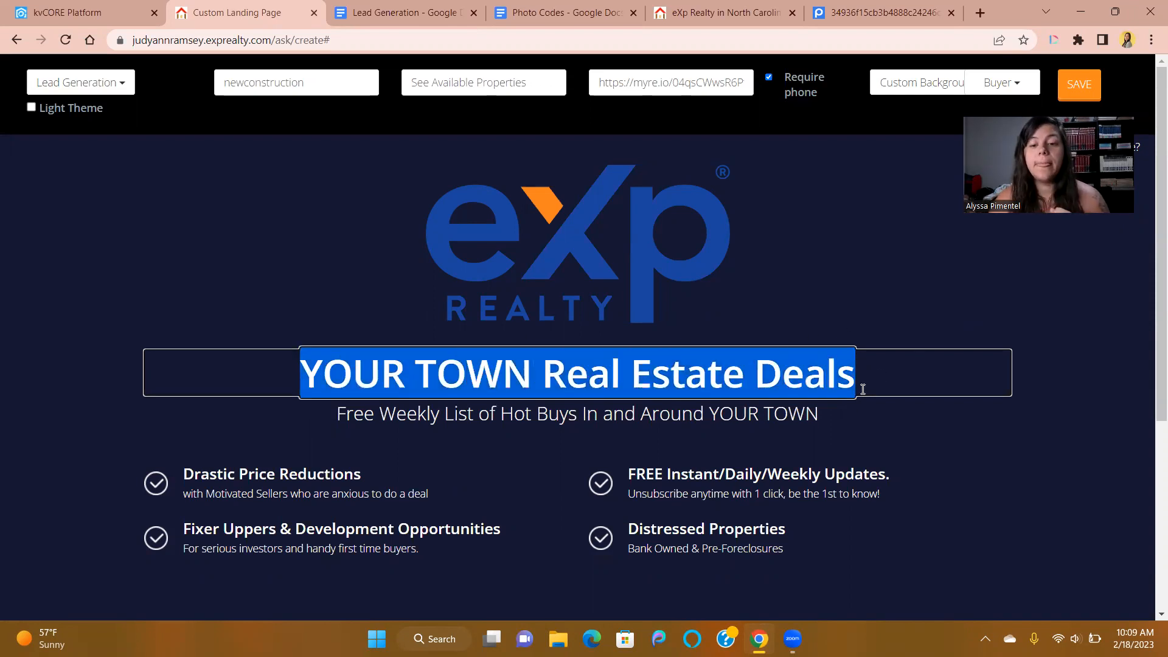
pyautogui.moveTo(839, 417); pyautogui.dragTo(352, 397)
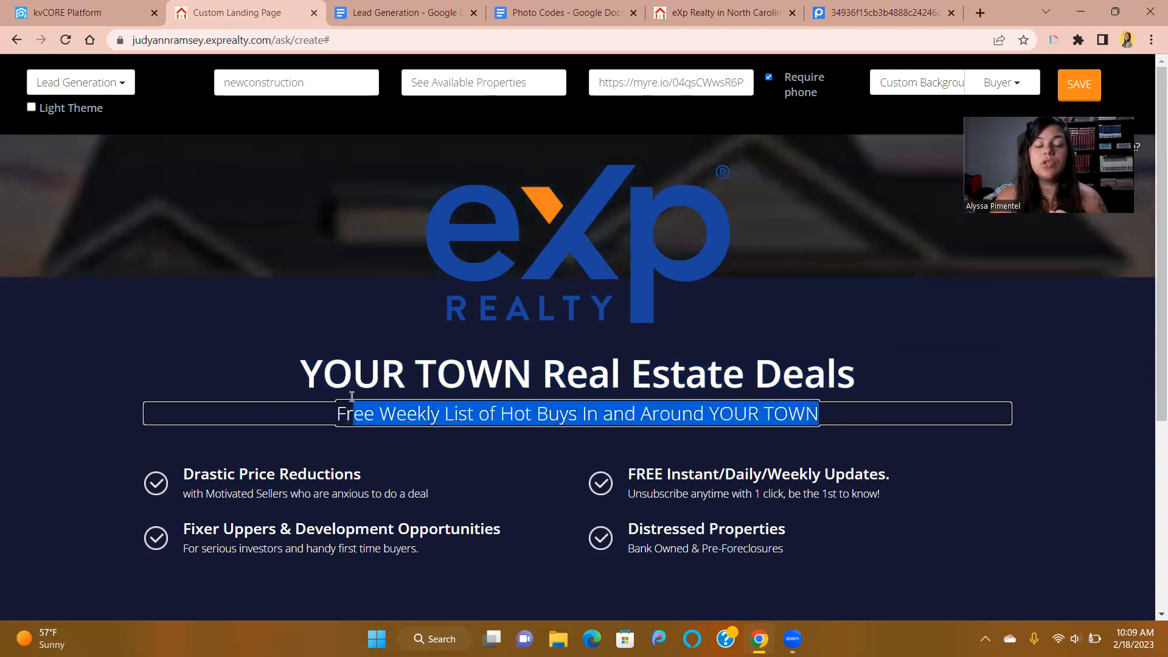
pyautogui.click(885, 384)
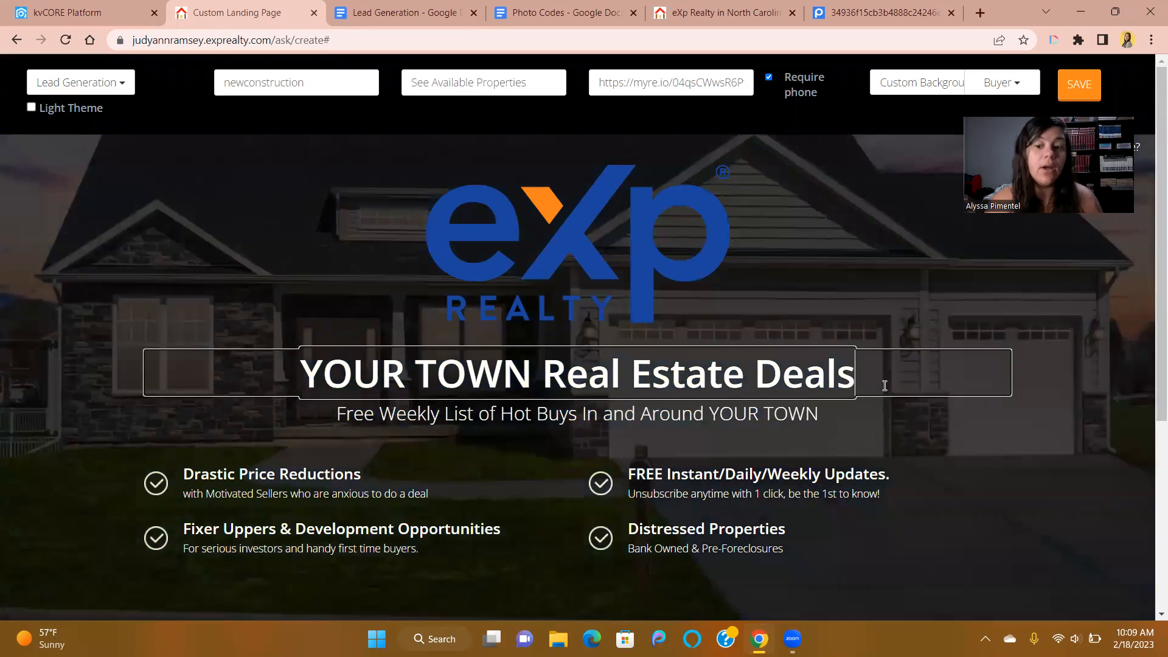
pyautogui.moveTo(884, 385); pyautogui.dragTo(268, 367)
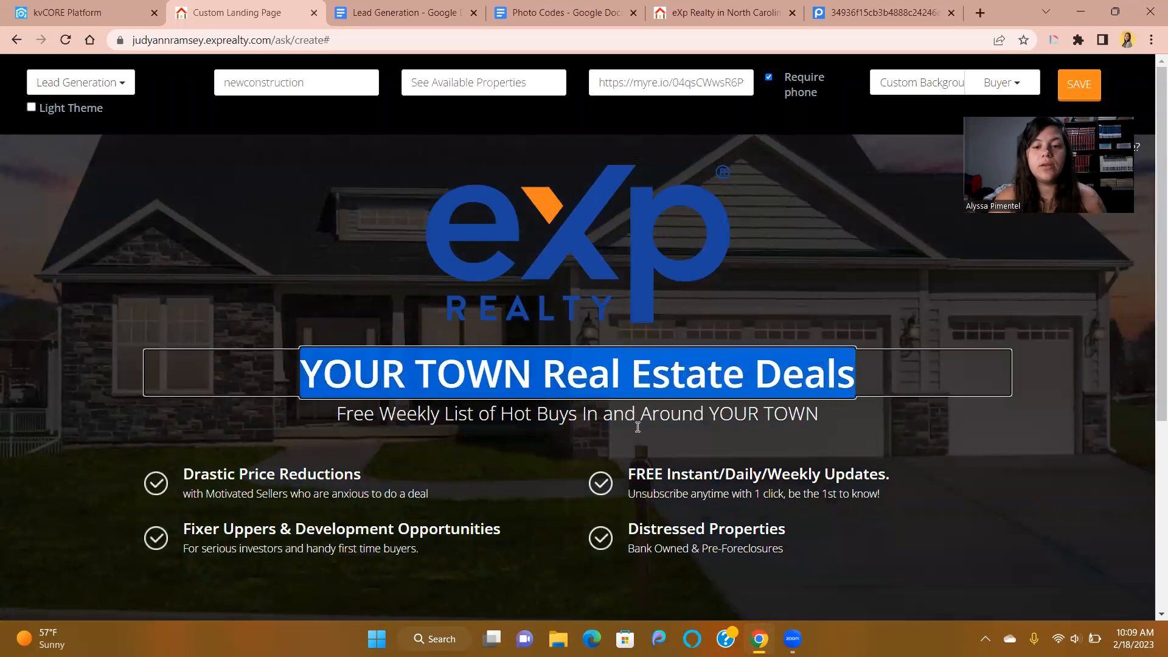
pyautogui.click(667, 490)
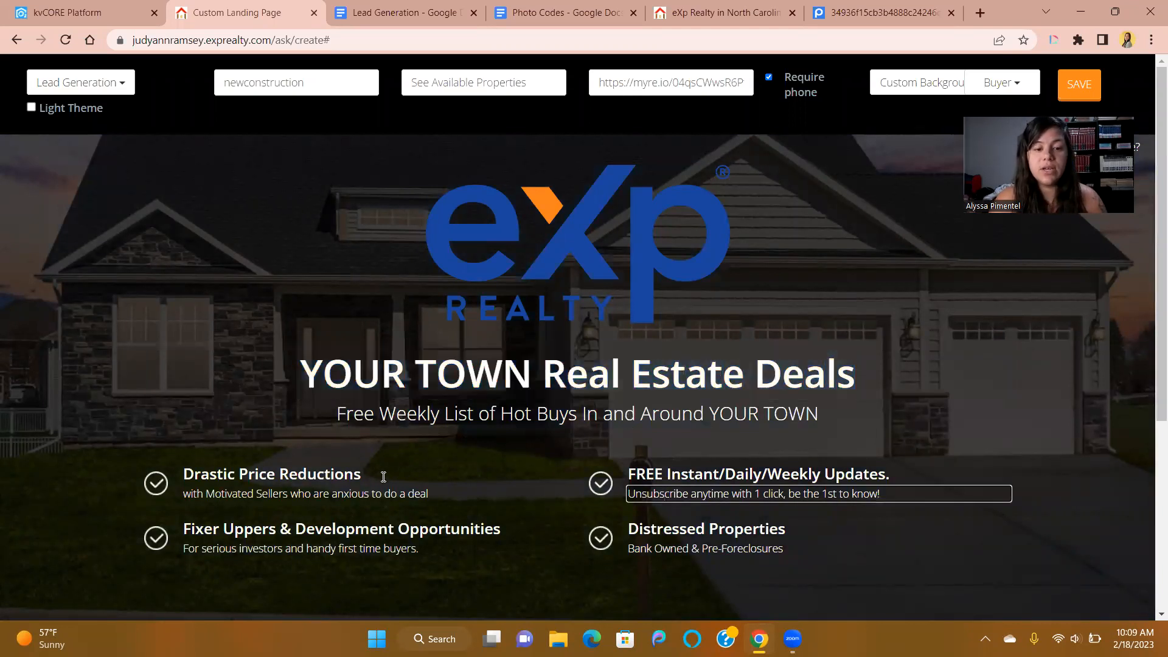
pyautogui.moveTo(371, 476); pyautogui.dragTo(184, 485)
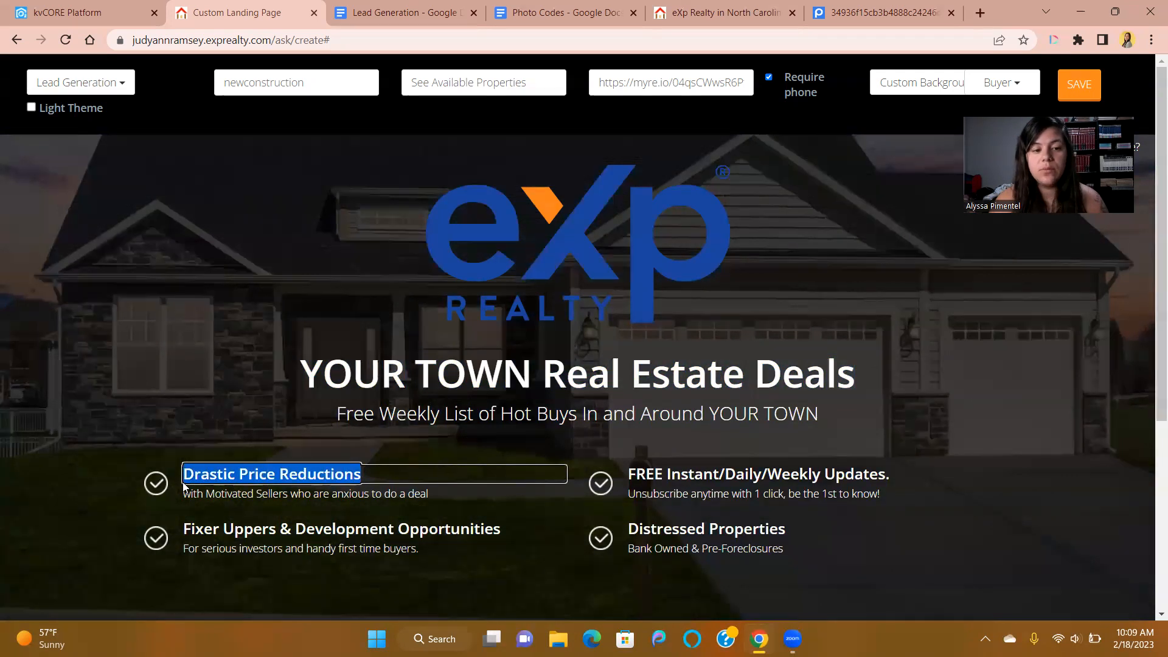
pyautogui.click(394, 474)
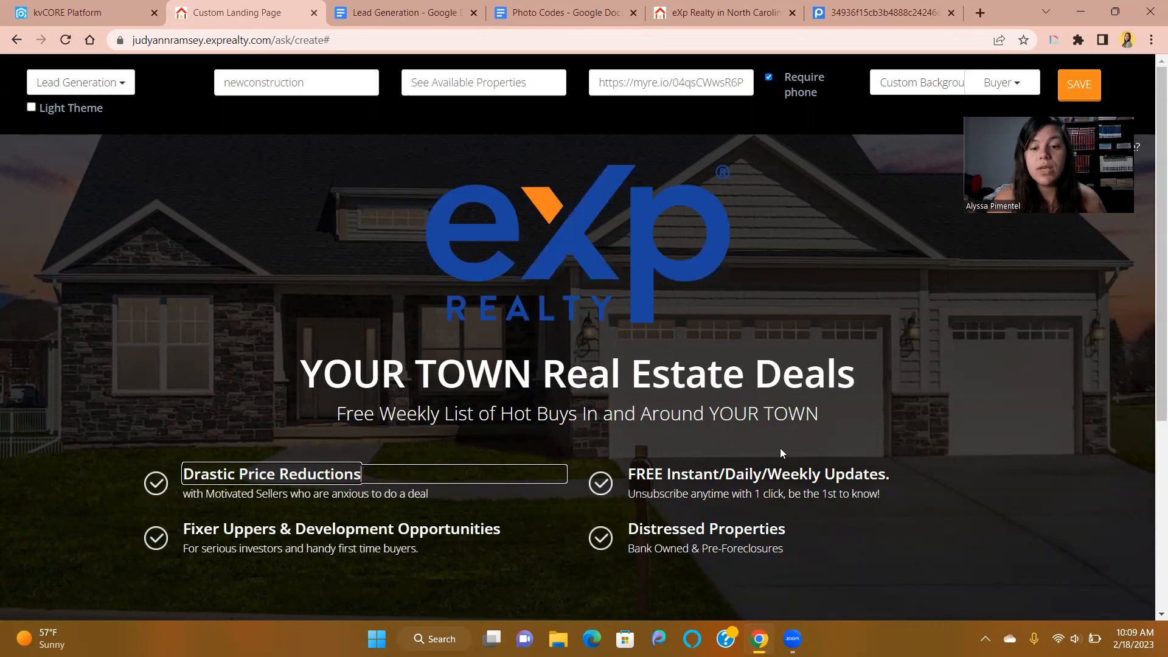
pyautogui.moveTo(886, 475); pyautogui.dragTo(711, 489)
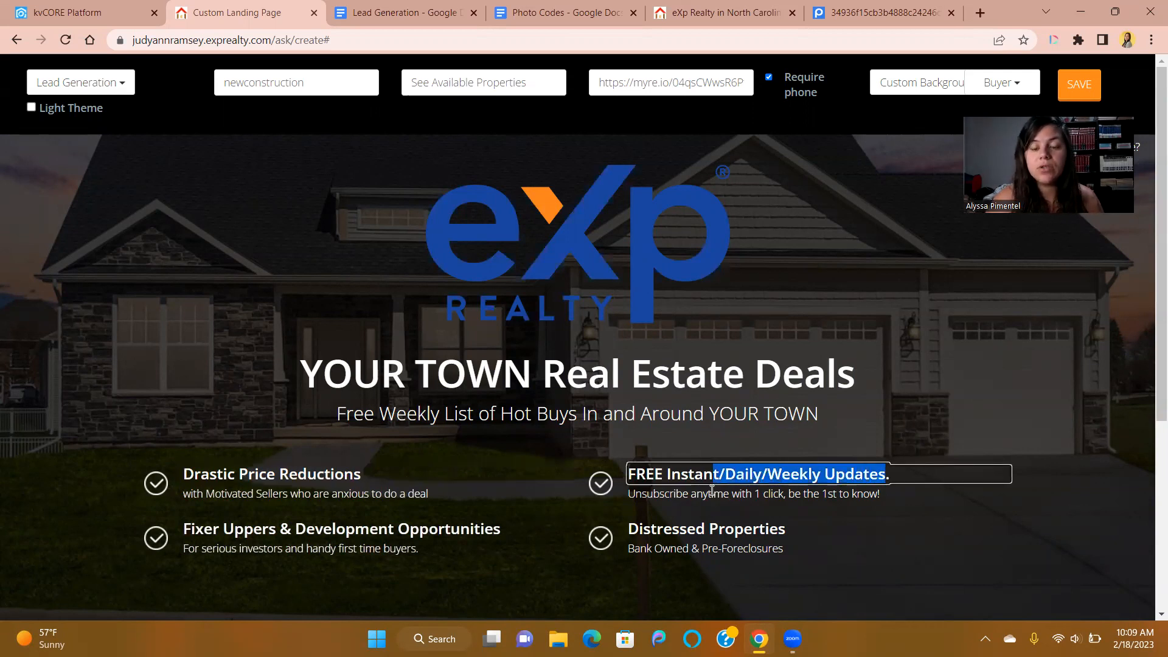
# Remove all four feature bullets beneath the landing page's subheading
pyautogui.doubleClick(323, 528)
pyautogui.doubleClick(300, 475)
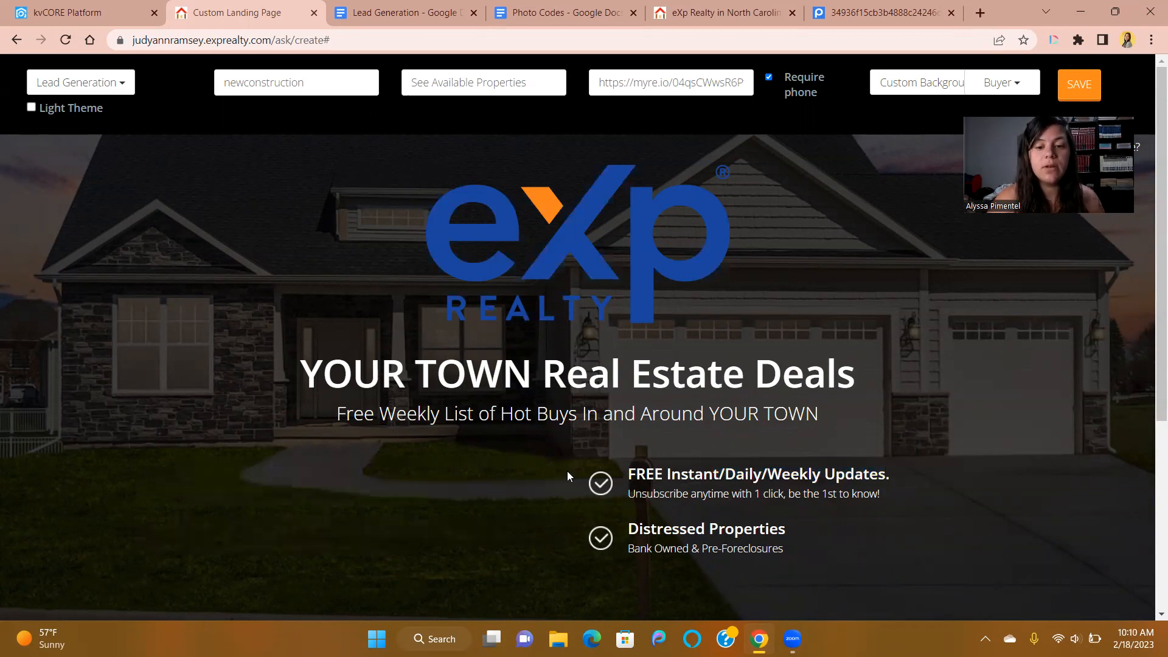
pyautogui.doubleClick(698, 522)
pyautogui.doubleClick(695, 474)
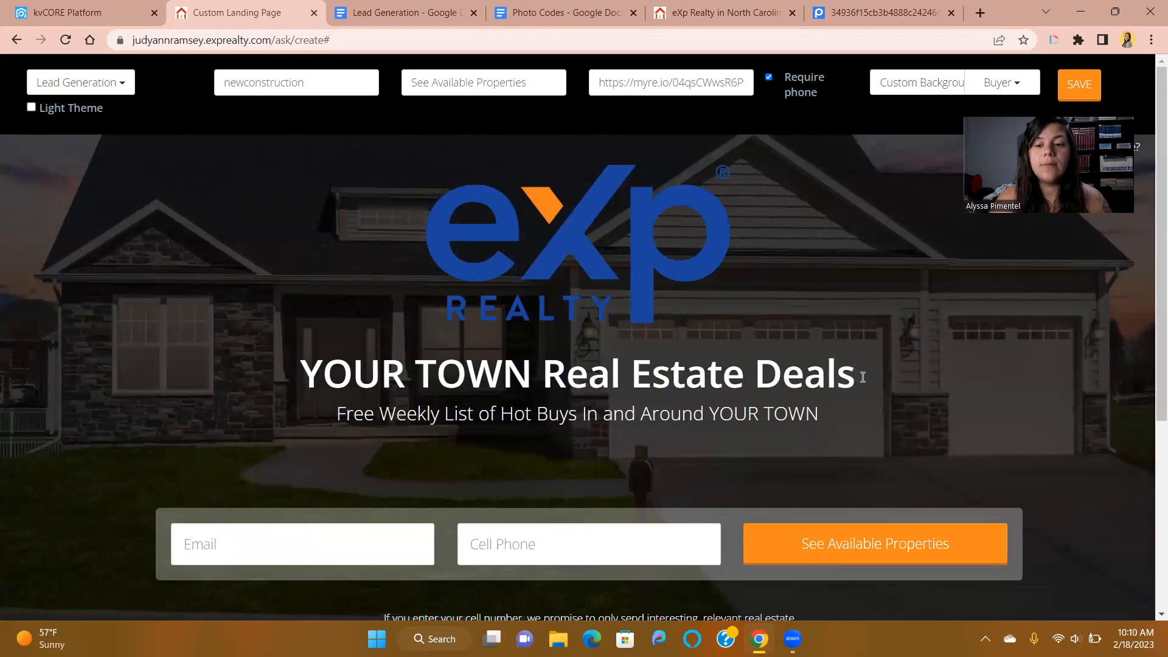
# Replace the landing page's headline with "Newly Built Homes in NC"
pyautogui.moveTo(859, 373); pyautogui.dragTo(219, 448)
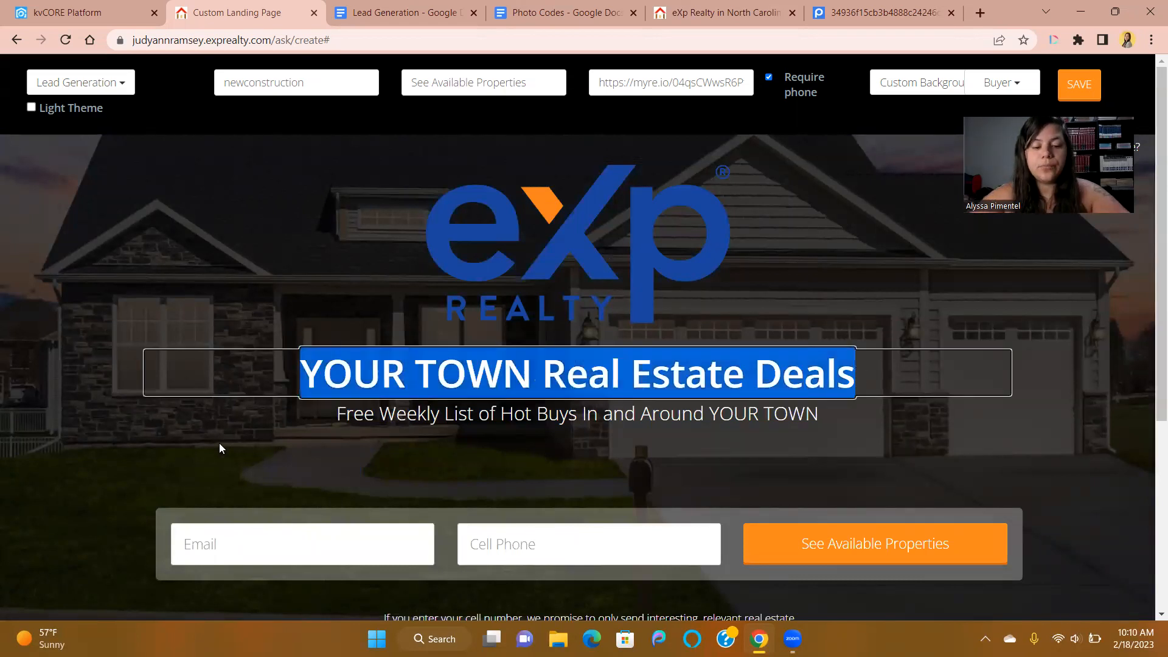
pyautogui.write('Newly Built Homes in ')
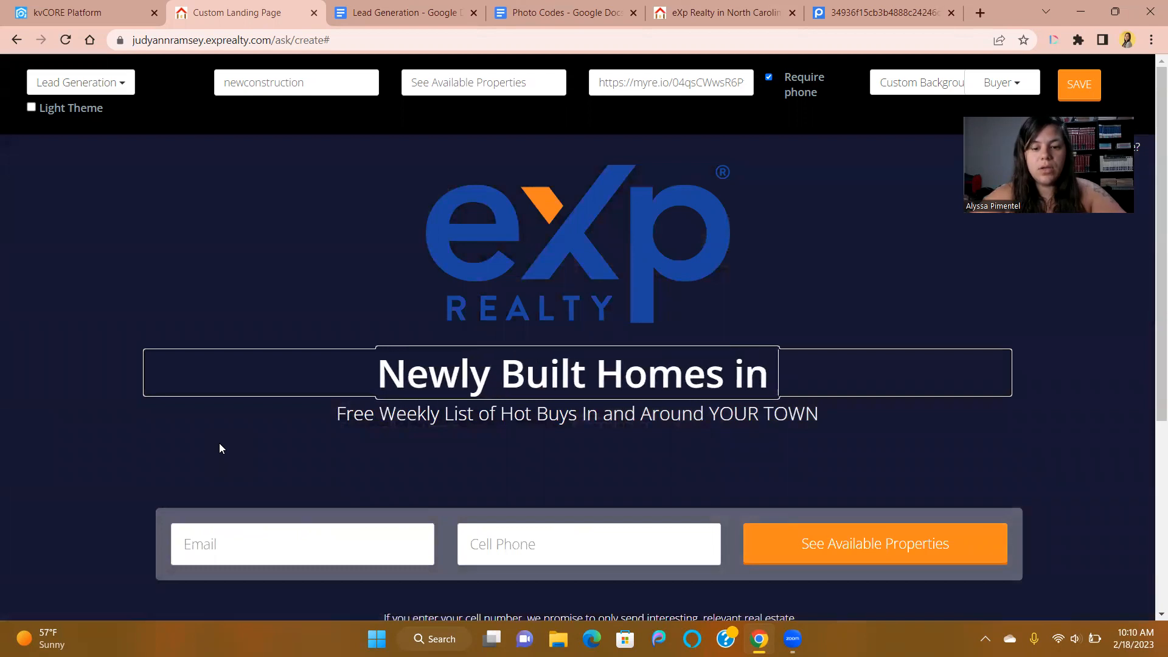
pyautogui.write('NC')
pyautogui.click(701, 375)
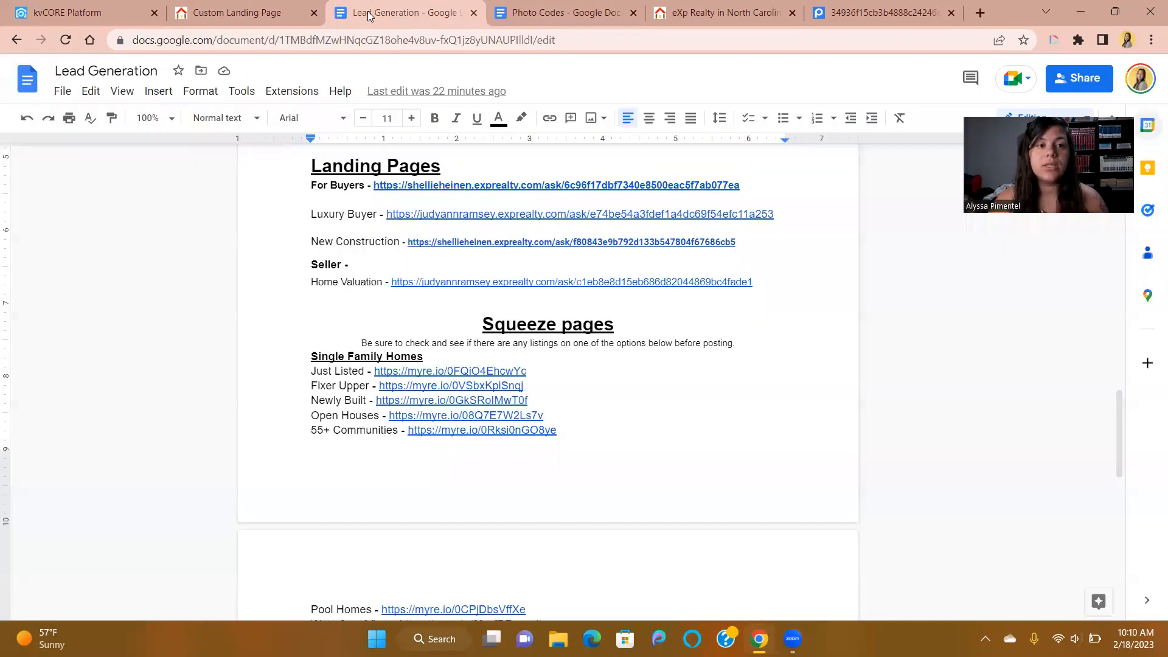
# Start a blank Google Docs document from the Lead Generation tab and close the listings tab, returning to the landing page
pyautogui.click(395, 12)
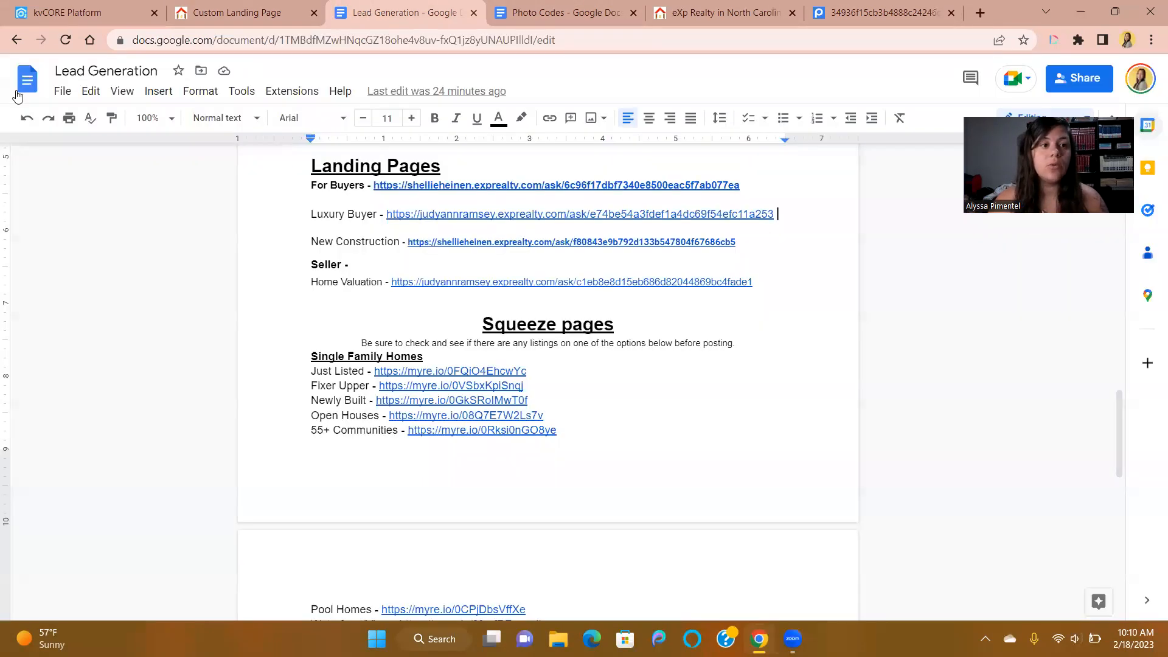
pyautogui.click(28, 79)
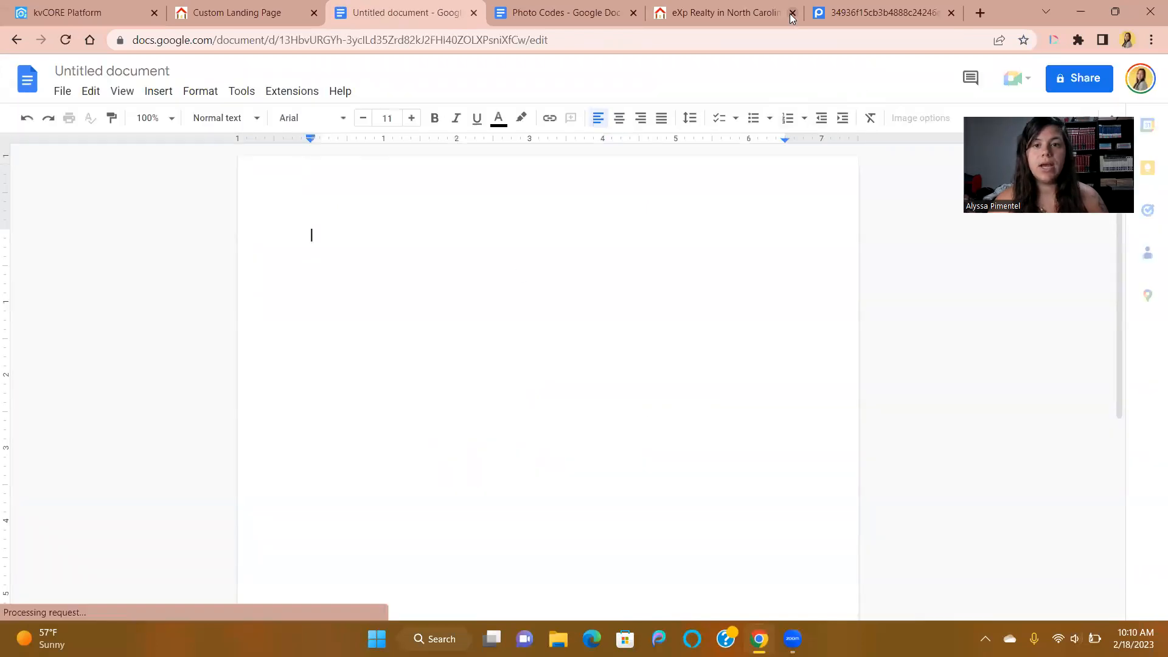
pyautogui.click(721, 19)
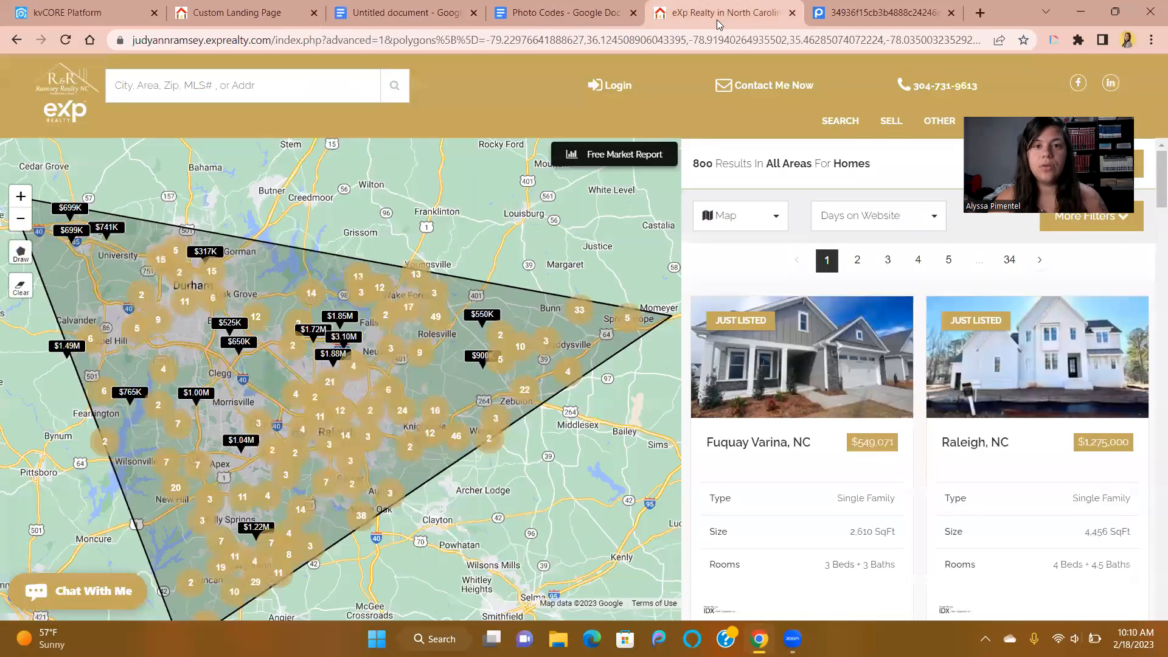
pyautogui.click(792, 12)
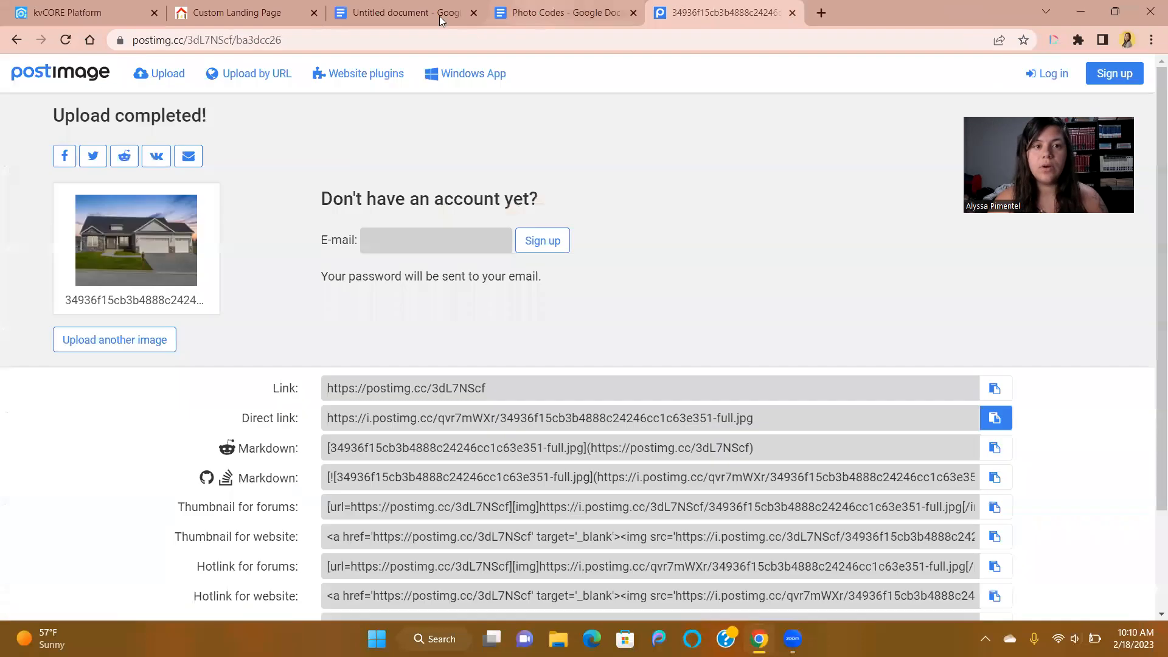
pyautogui.click(222, 7)
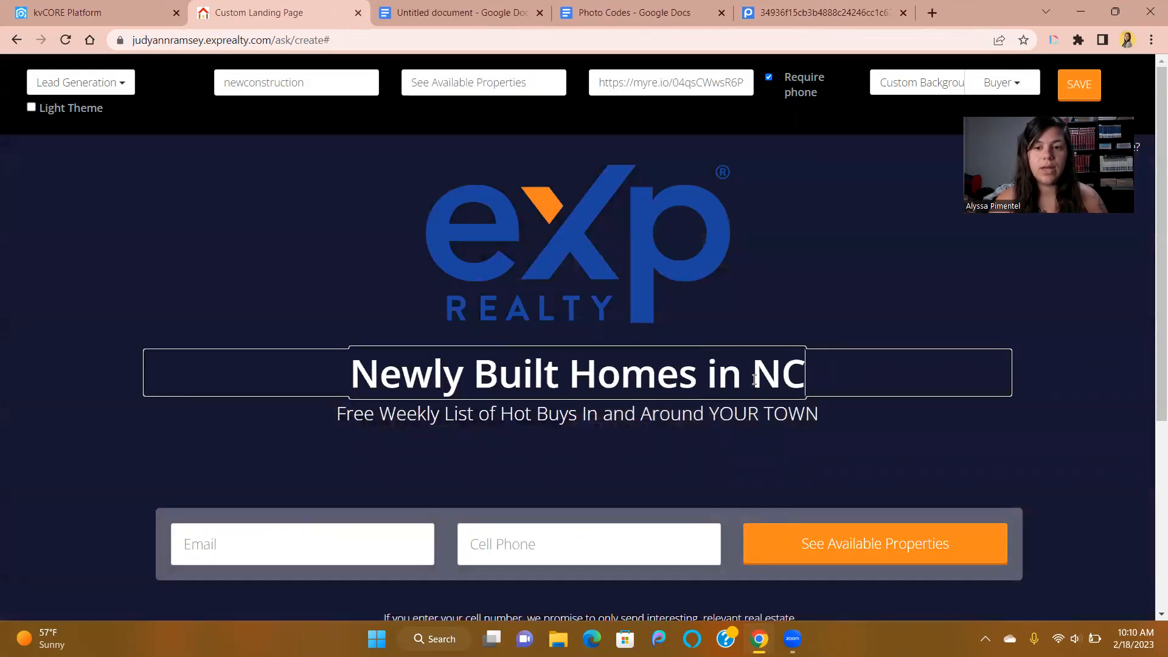
# Copy the landing page's headline into the blank Google Docs document and clear its formatting
pyautogui.moveTo(754, 380); pyautogui.dragTo(331, 404)
pyautogui.hotkey('ctrl', 'c')
pyautogui.click(331, 404)
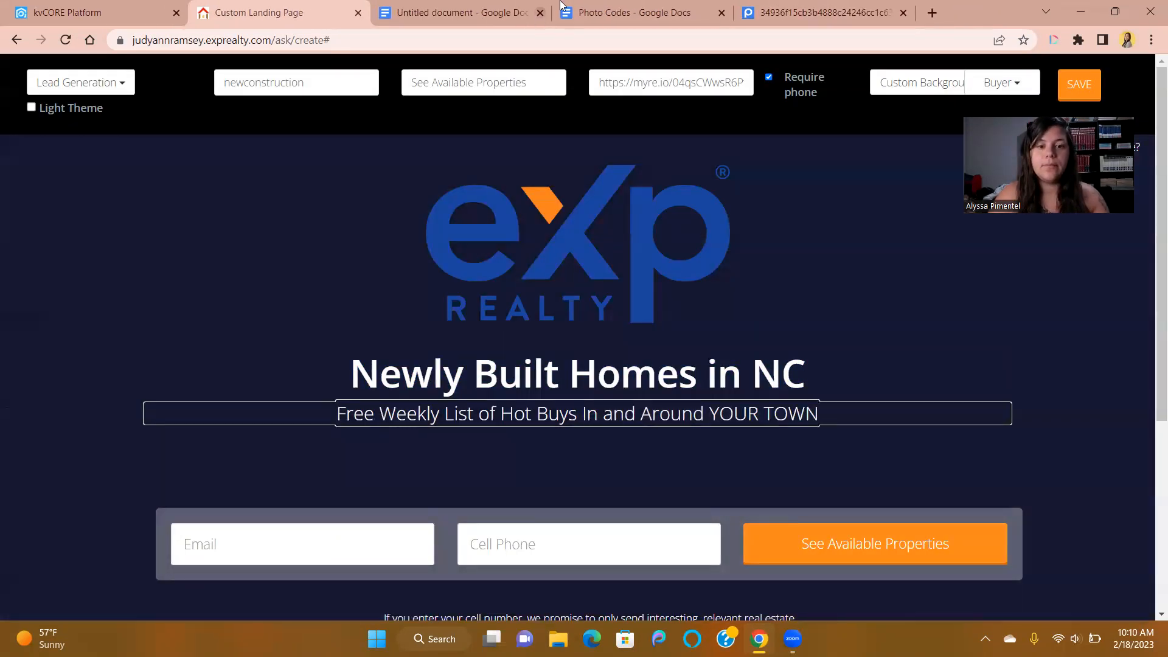
pyautogui.click(609, 15)
pyautogui.click(475, 5)
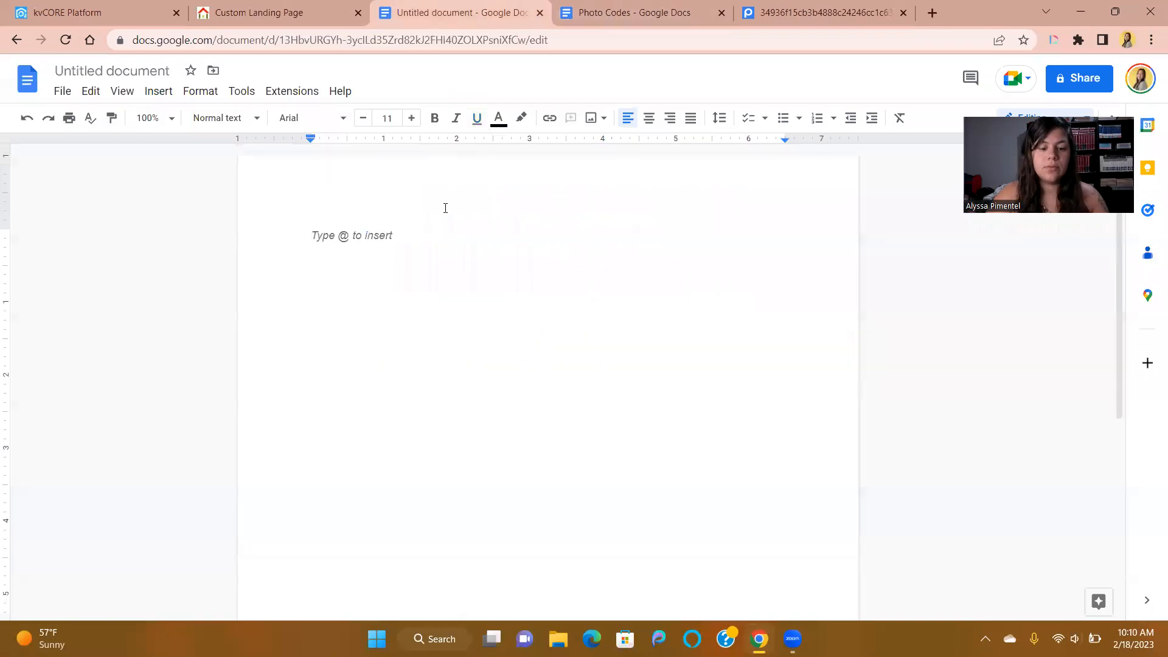
pyautogui.hotkey('ctrl', 'v')
pyautogui.moveTo(782, 285); pyautogui.dragTo(120, 240)
pyautogui.hotkey('ctrl', 'c')
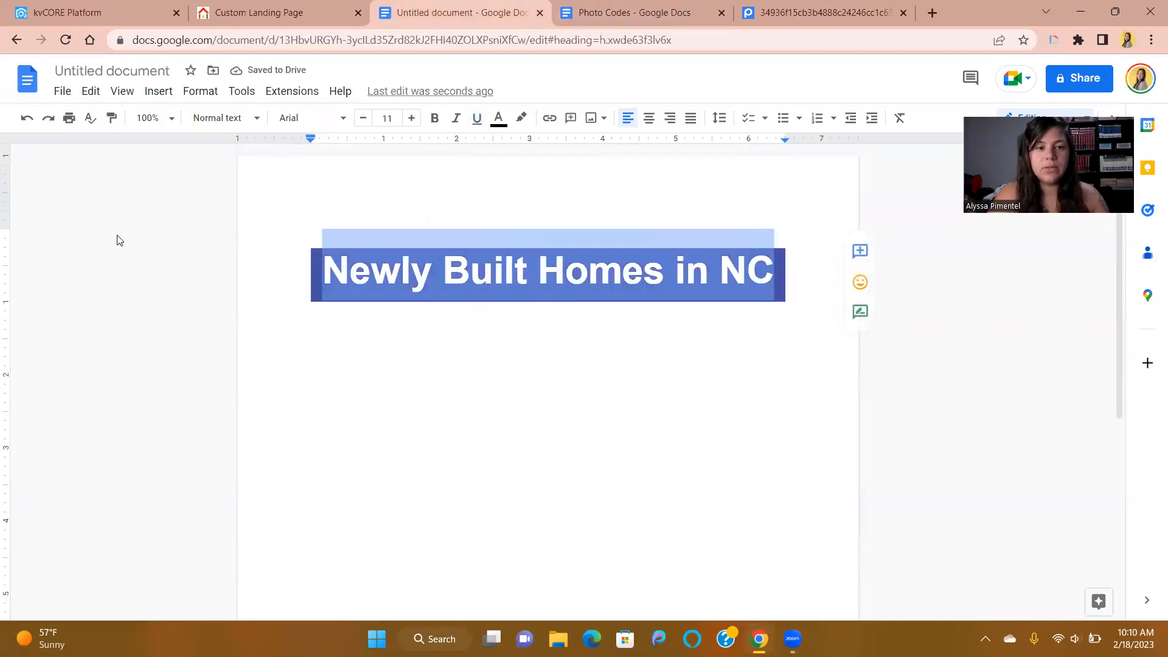
pyautogui.hotkey('ctrl', '\\')
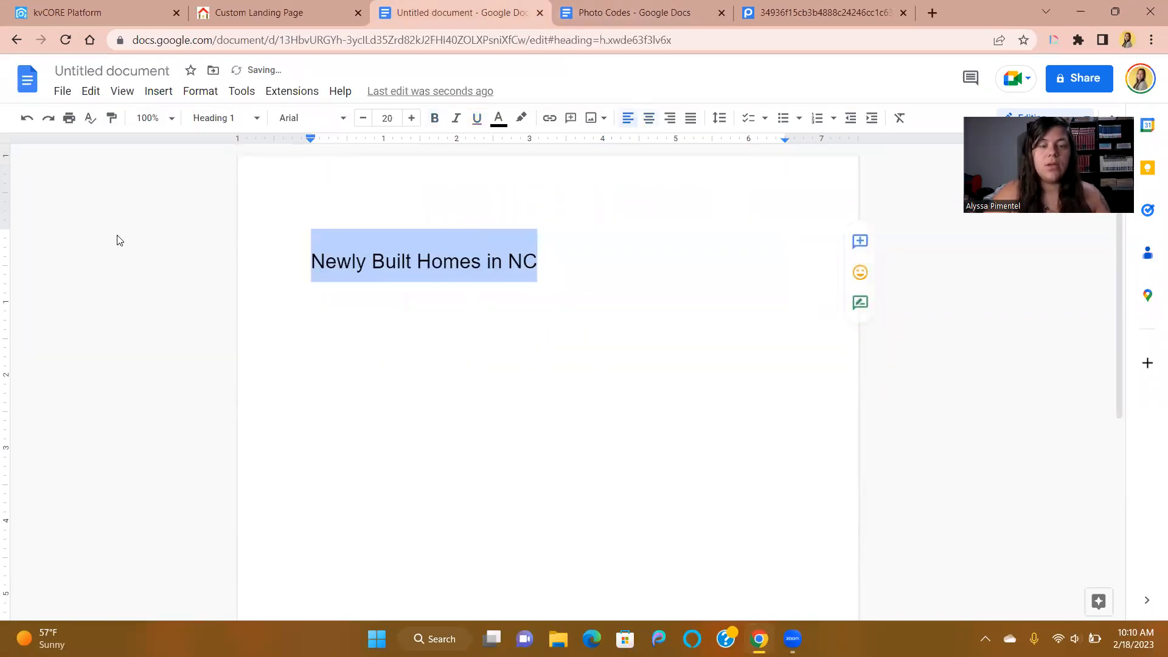
# Enlarge the headline text in the document to font size 39 and colour it orange
pyautogui.click(410, 122)
pyautogui.click(410, 122)
pyautogui.click(410, 122)
pyautogui.click(410, 122)
pyautogui.click(410, 121)
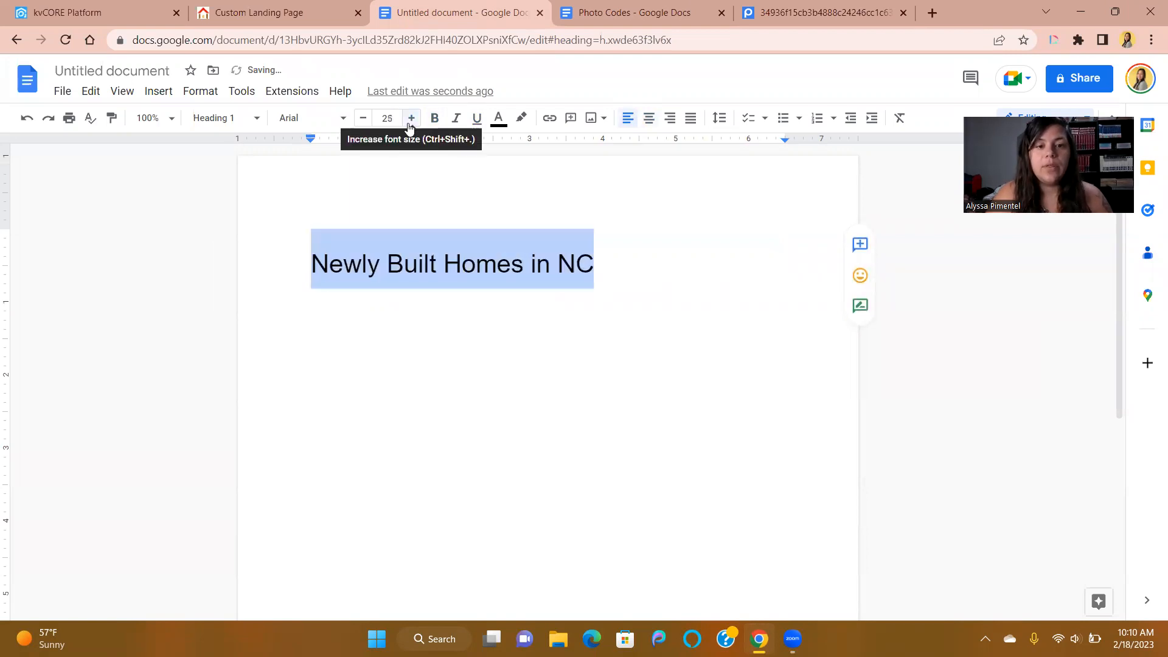
pyautogui.click(409, 122)
pyautogui.click(410, 122)
pyautogui.click(409, 121)
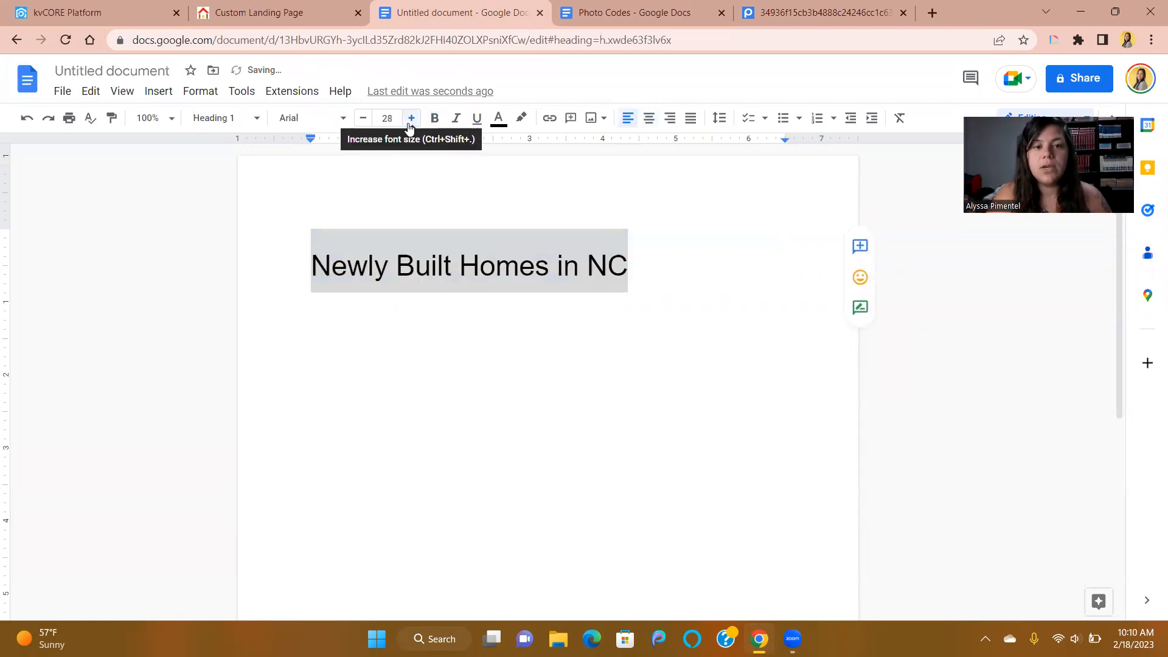
pyautogui.click(410, 121)
pyautogui.click(410, 122)
pyautogui.click(409, 122)
pyautogui.click(410, 122)
pyautogui.click(410, 121)
pyautogui.click(410, 122)
pyautogui.click(499, 121)
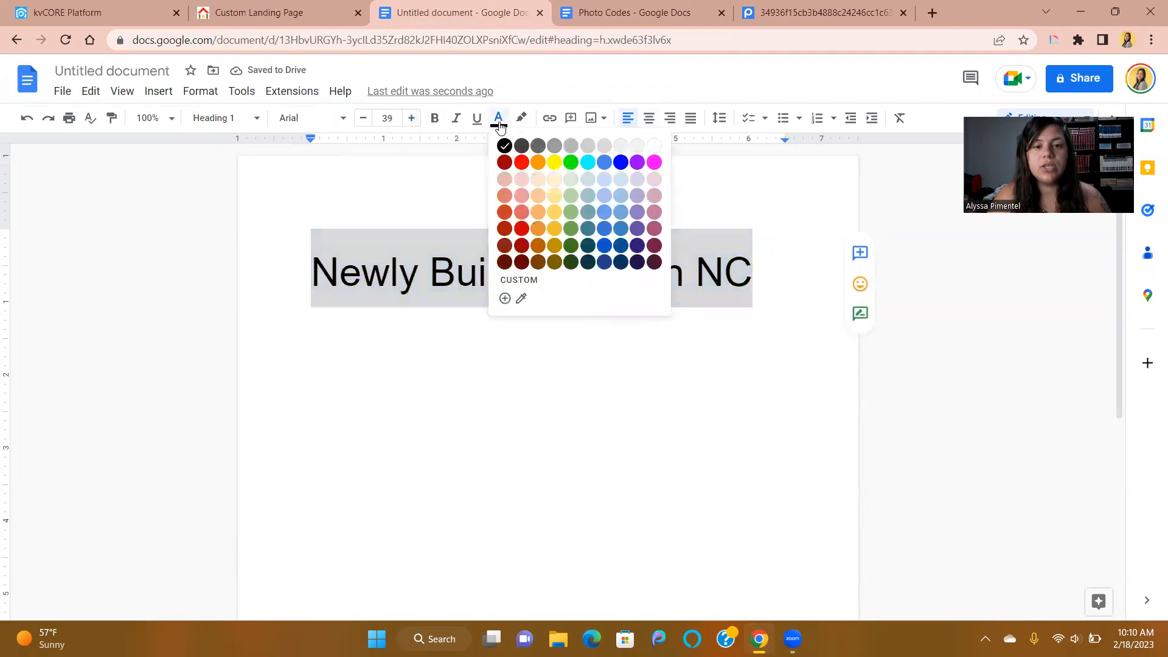
pyautogui.click(539, 163)
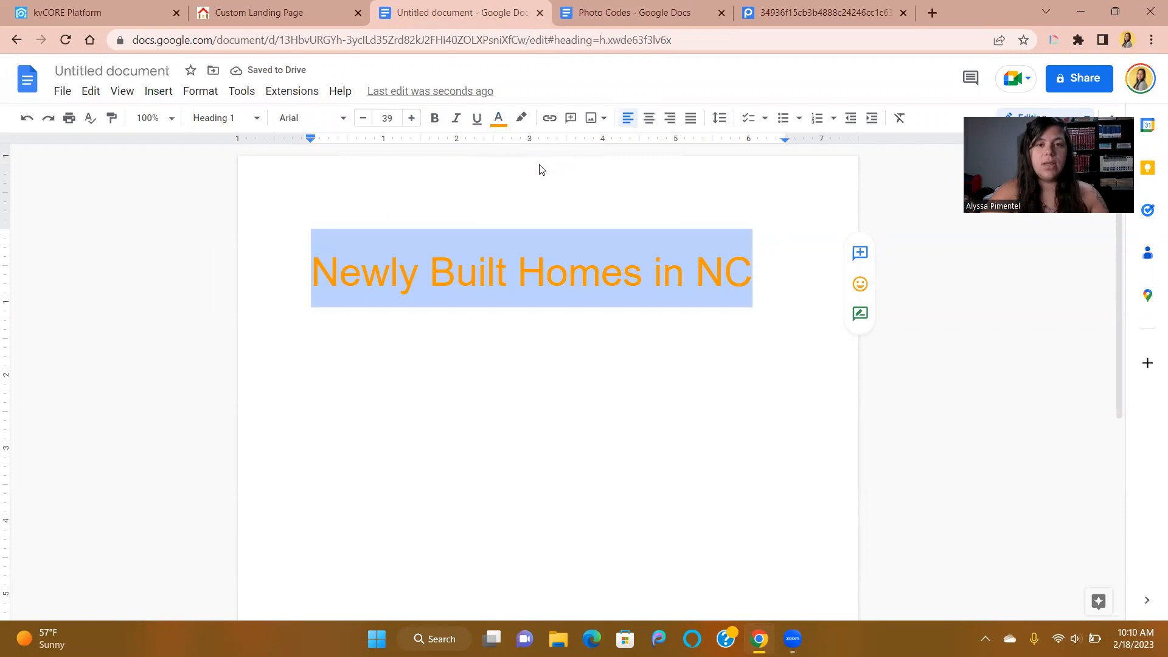
# Replace the landing page's headline with the orange version from the Google Docs document
pyautogui.click(305, 17)
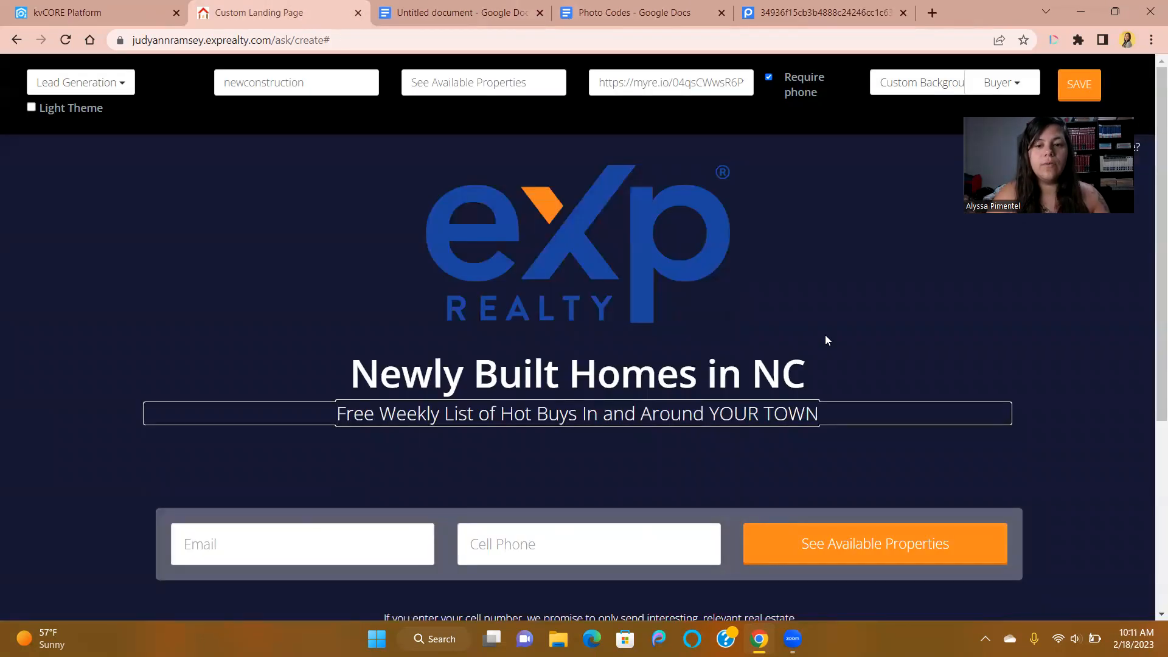
pyautogui.rightClick(336, 373)
pyautogui.click(338, 374)
pyautogui.moveTo(348, 376); pyautogui.dragTo(813, 348)
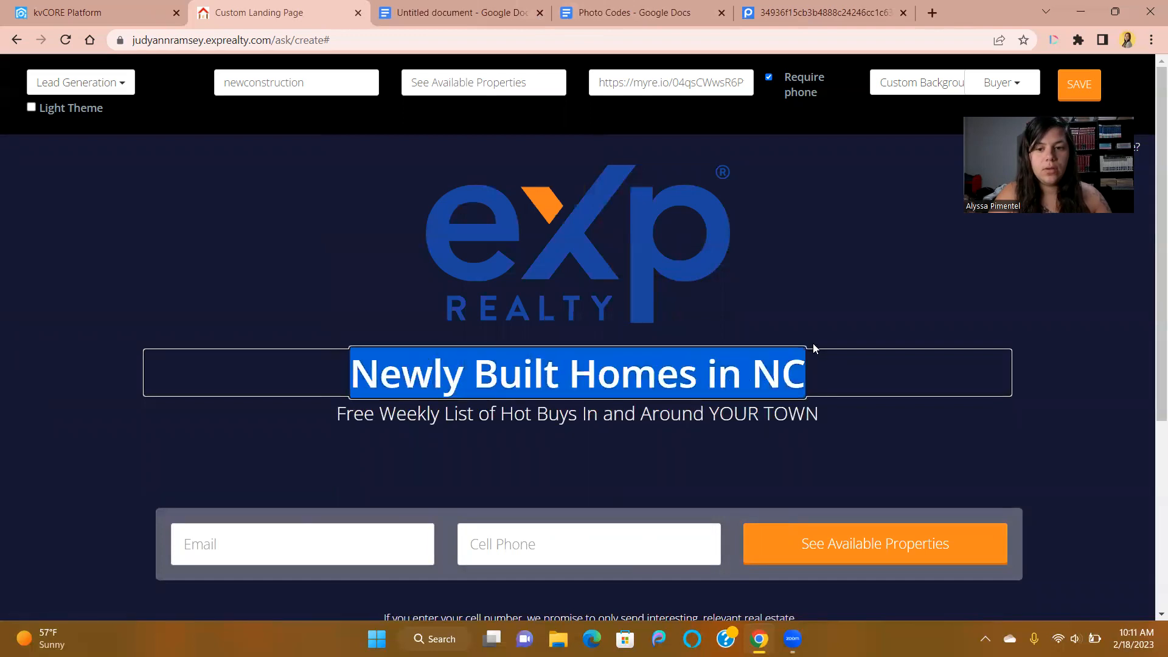
pyautogui.hotkey('ctrl', 'v')
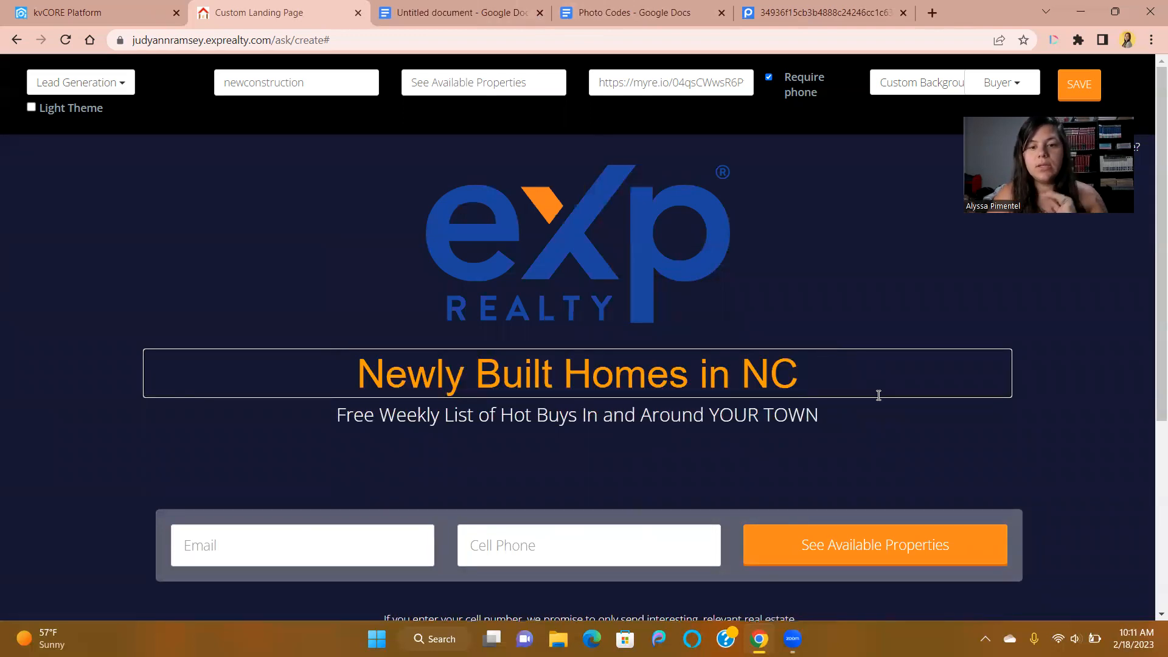
pyautogui.click(866, 432)
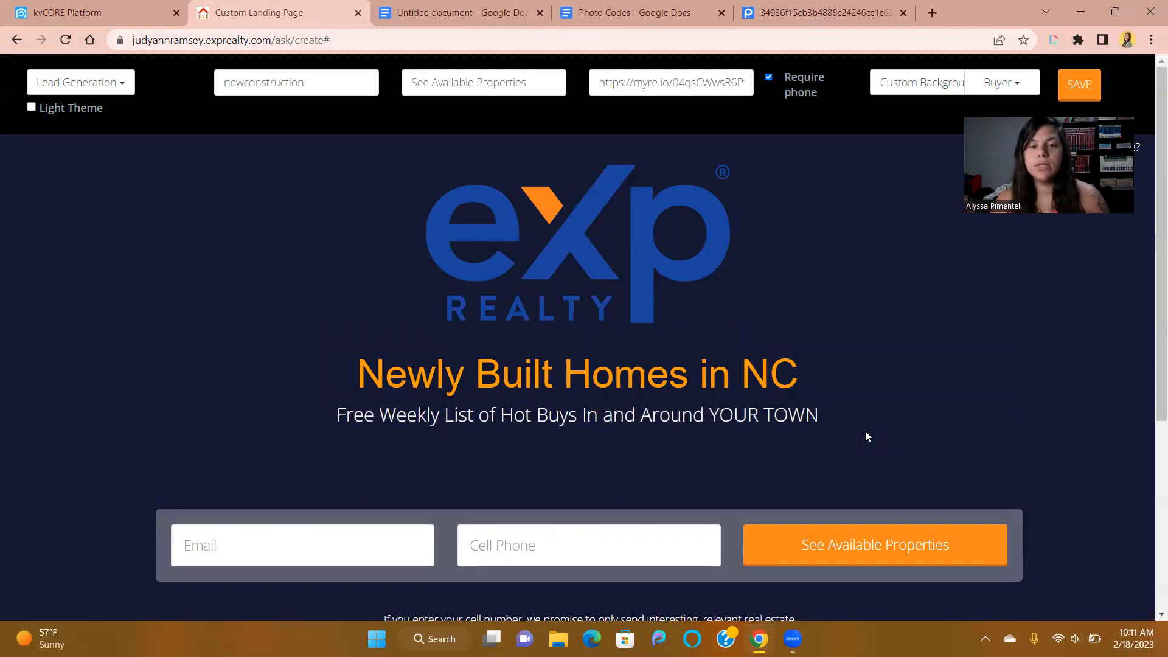
# Change the landing page's subheading to "Free Weekly List of New Homes In and Around The Triangle Area of NC"
pyautogui.moveTo(819, 414); pyautogui.dragTo(460, 411)
pyautogui.click(425, 476)
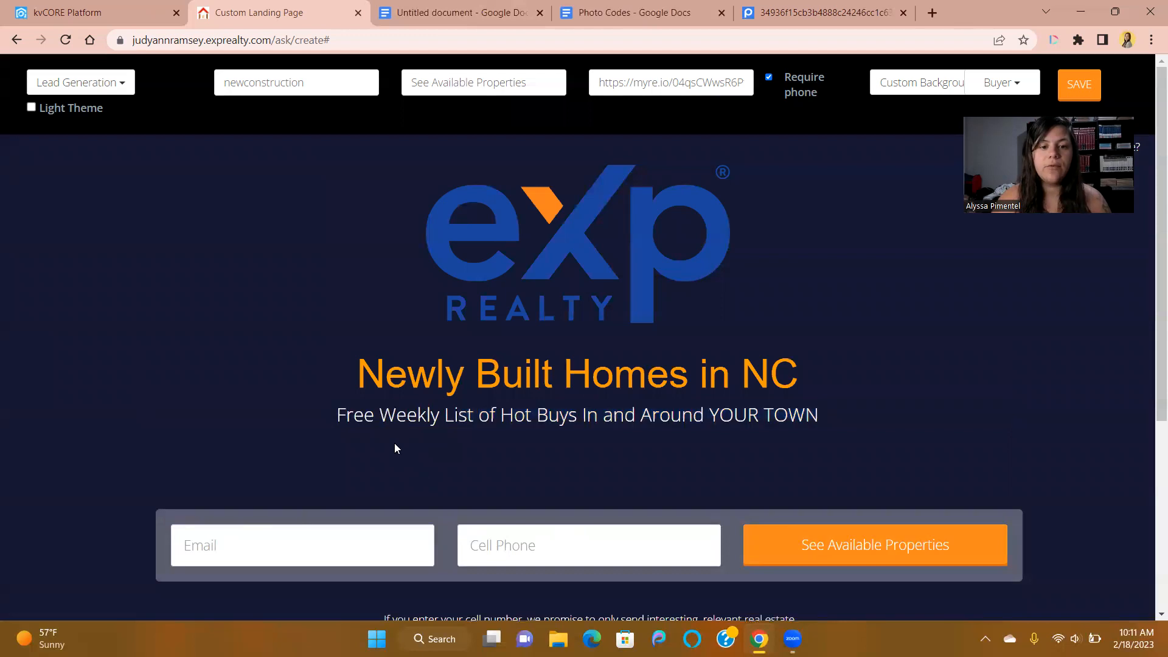
pyautogui.moveTo(503, 423); pyautogui.dragTo(576, 423)
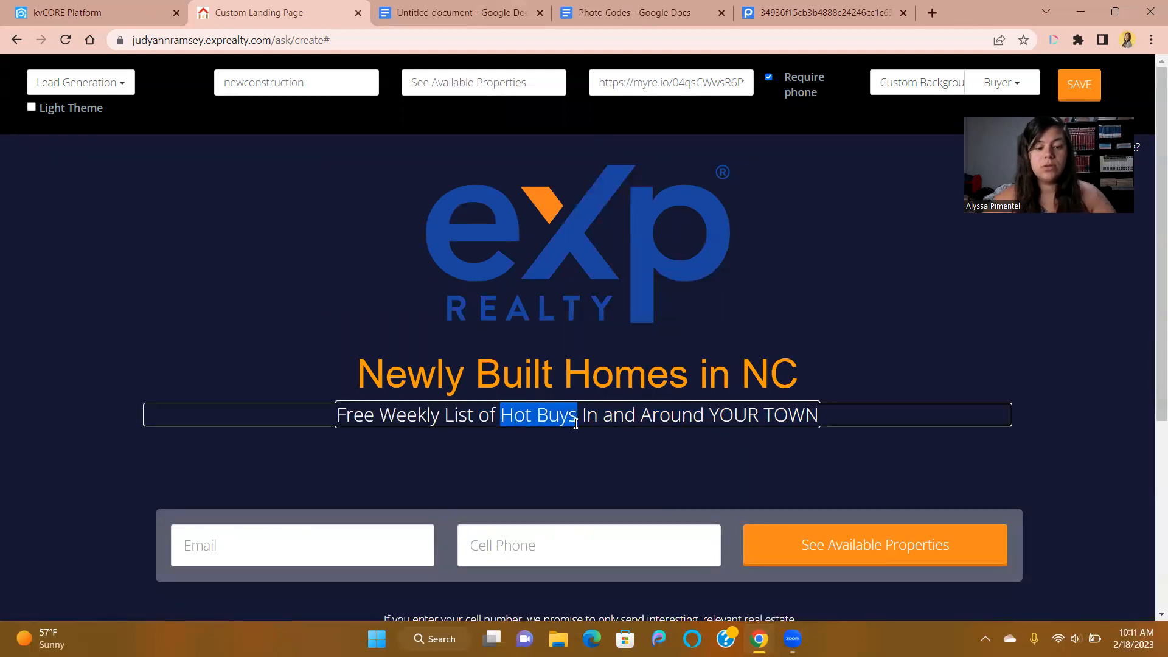
pyautogui.write('New H')
pyautogui.write('omes')
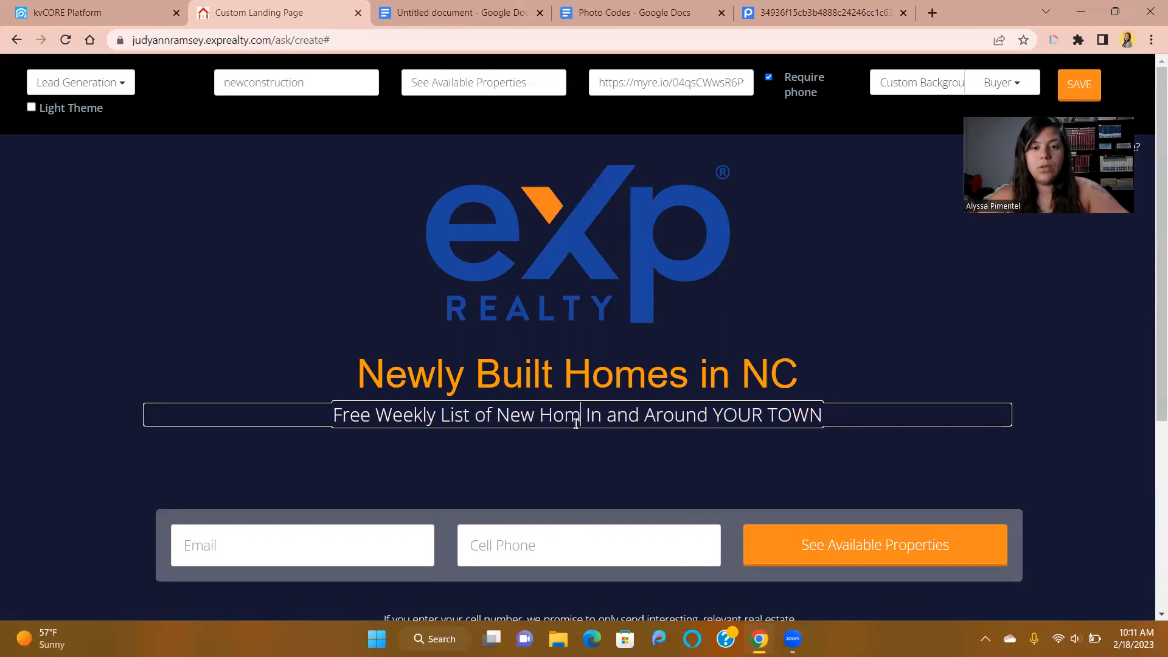
pyautogui.moveTo(854, 414); pyautogui.dragTo(722, 404)
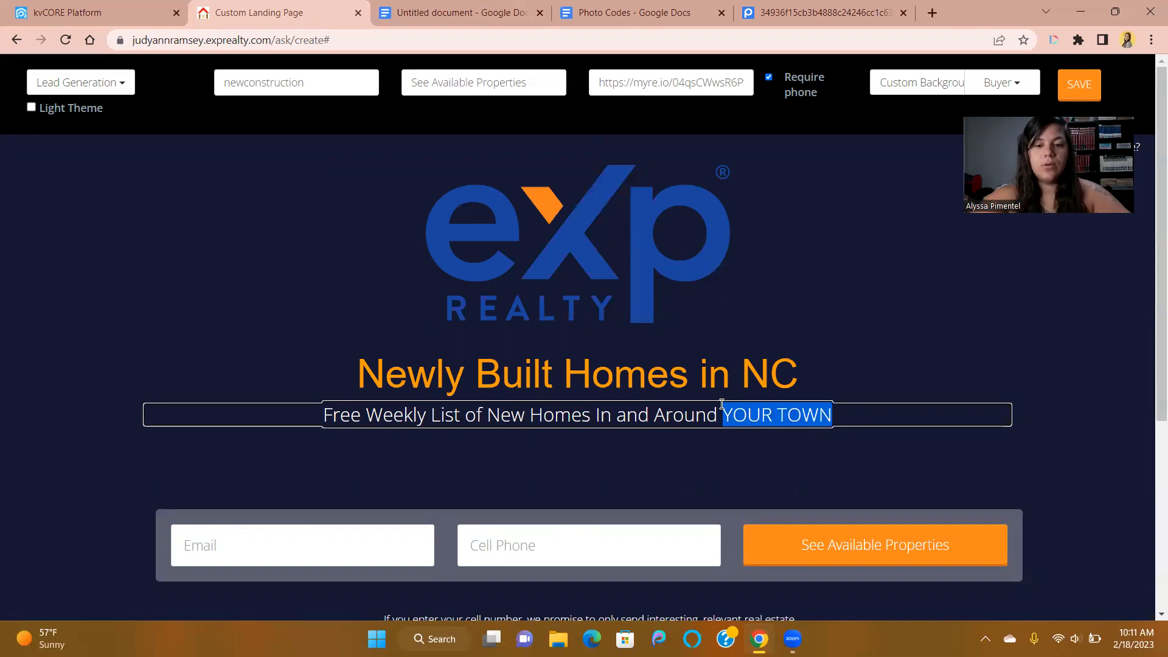
pyautogui.write('The Tr')
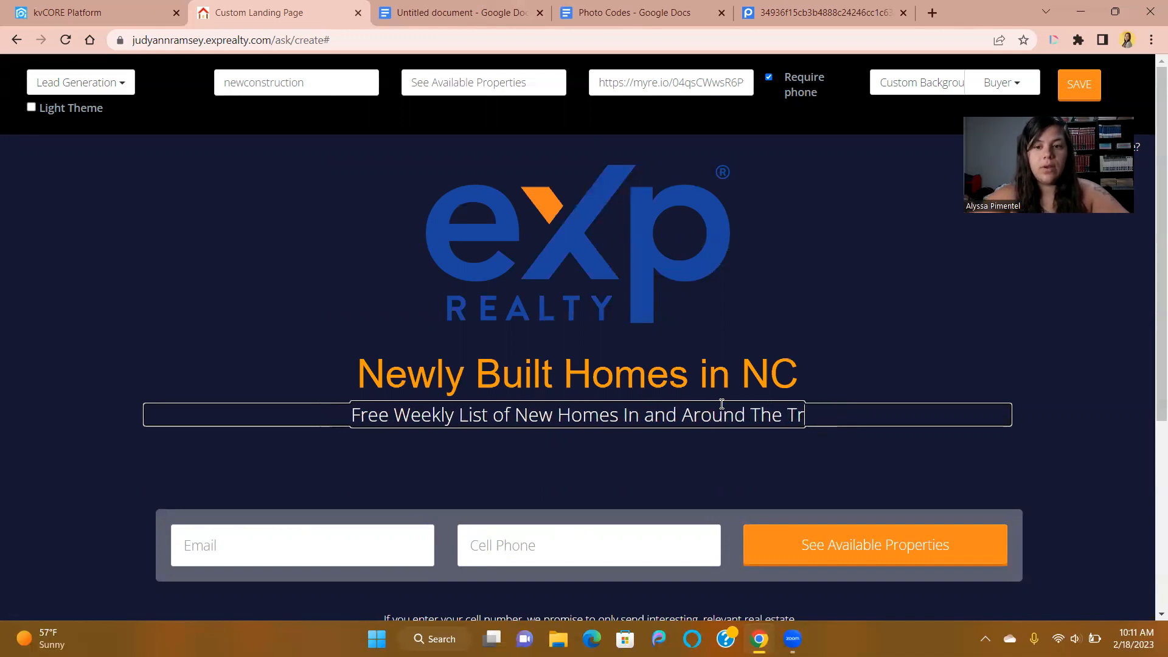
pyautogui.write('iangle A')
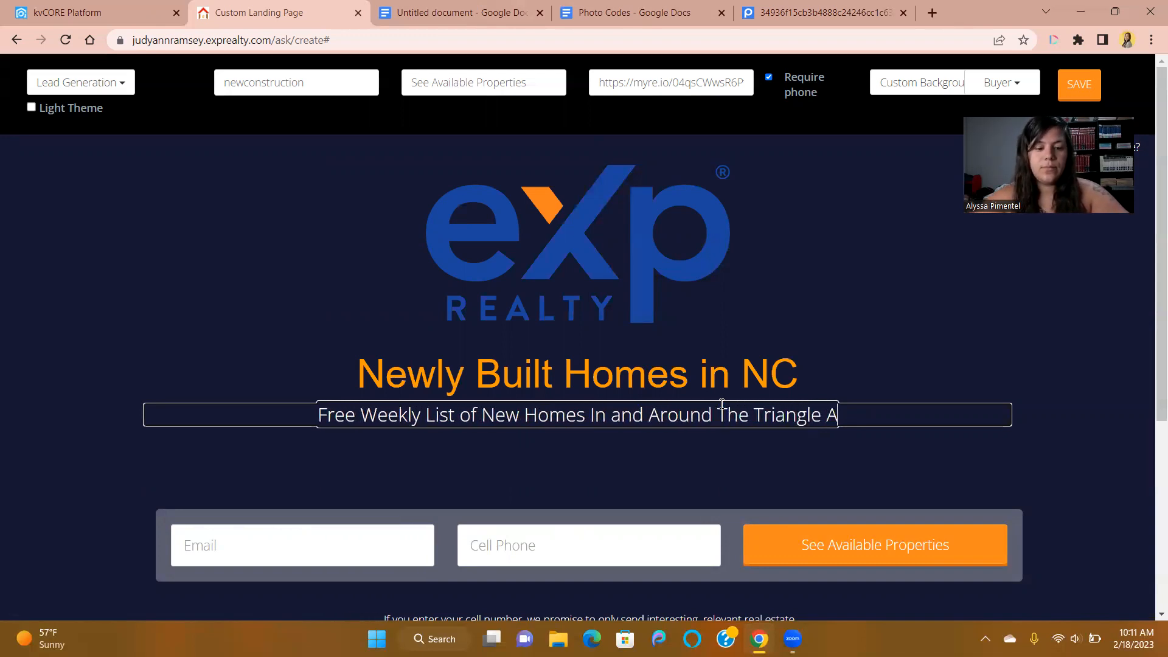
pyautogui.write('rea')
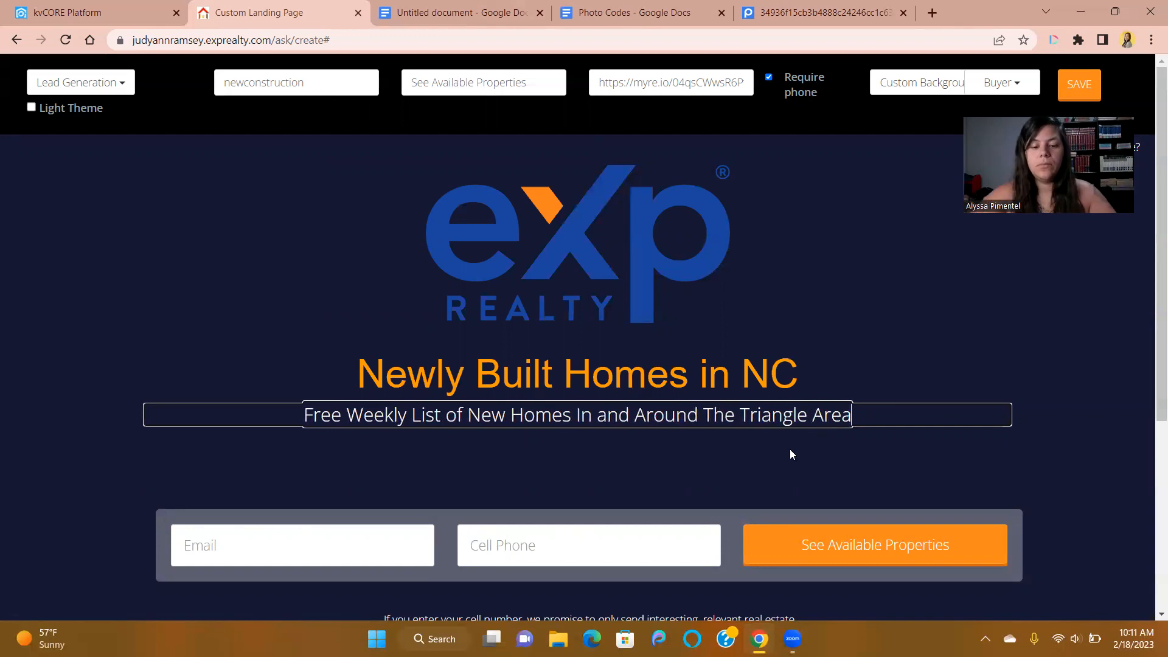
pyautogui.write(' of NC')
pyautogui.click(789, 454)
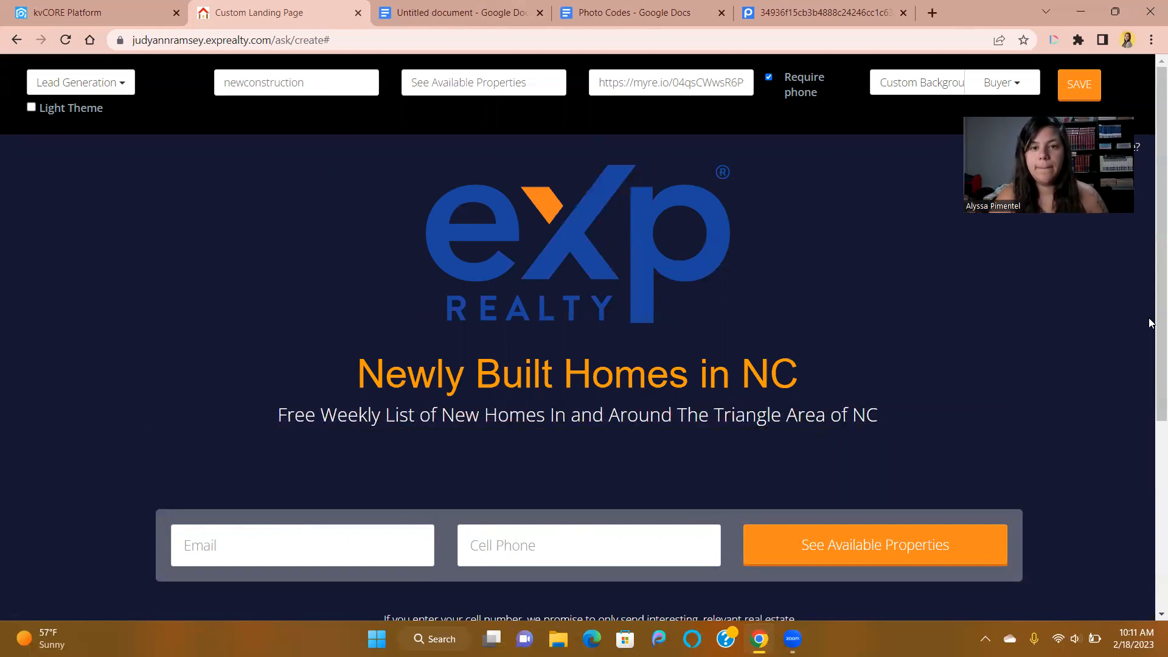
# Delete the cell phone disclaimer text beneath the landing page's contact form
pyautogui.scroll(-2, 1149, 334)
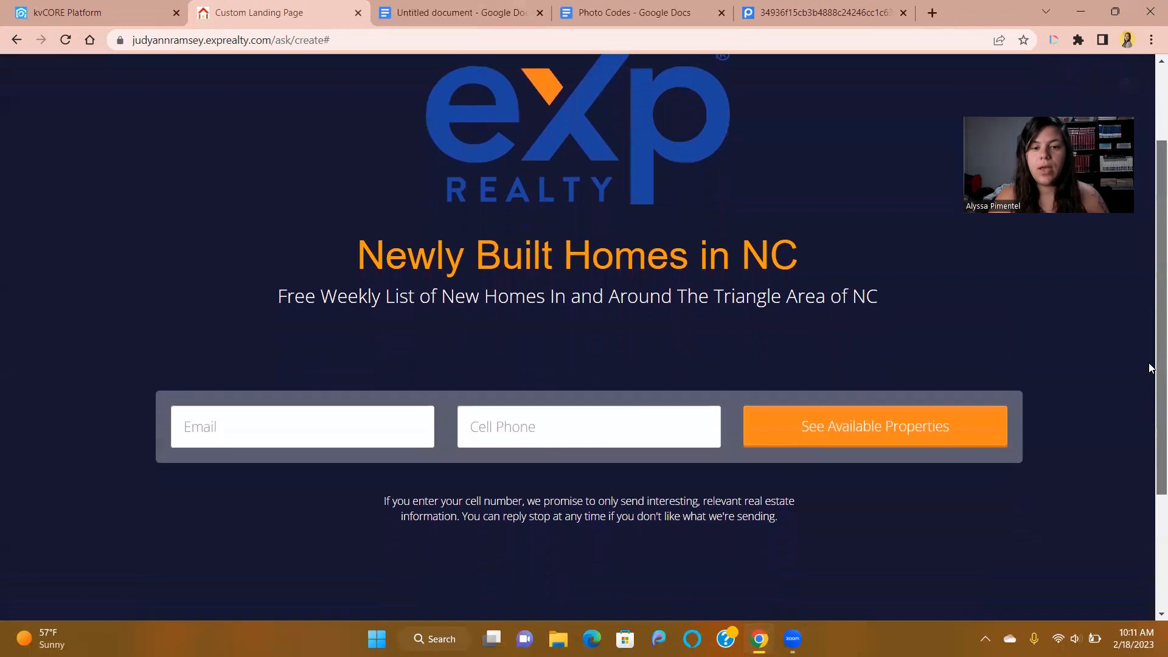
pyautogui.click(768, 513)
pyautogui.moveTo(781, 517); pyautogui.dragTo(387, 508)
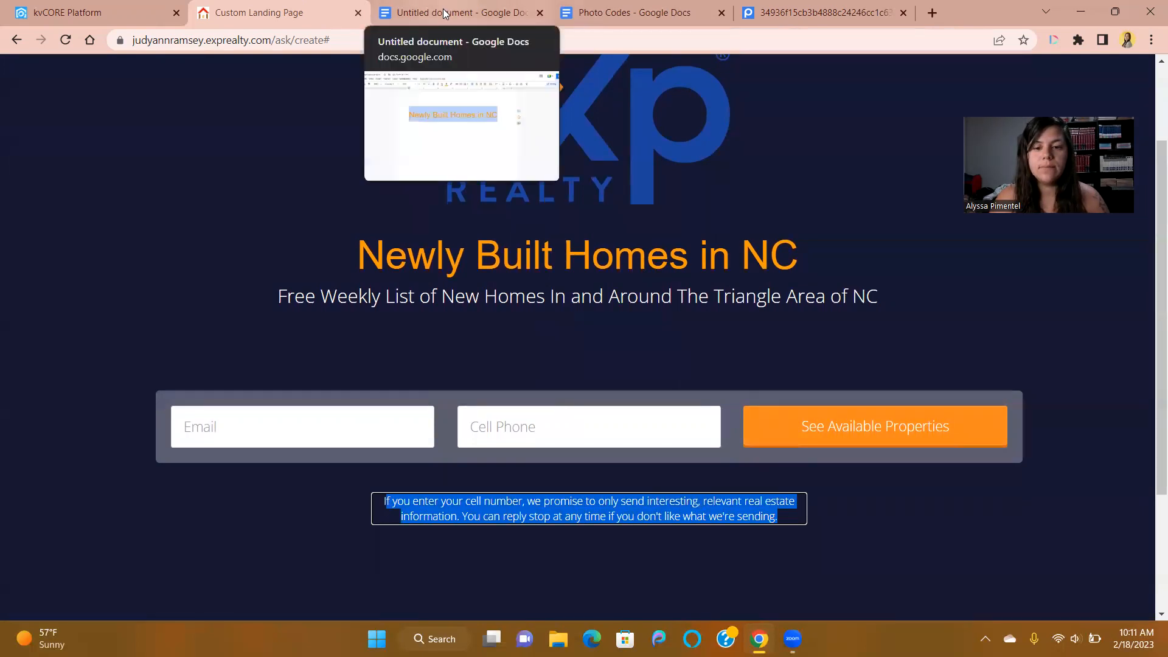
pyautogui.press('BackSpace')
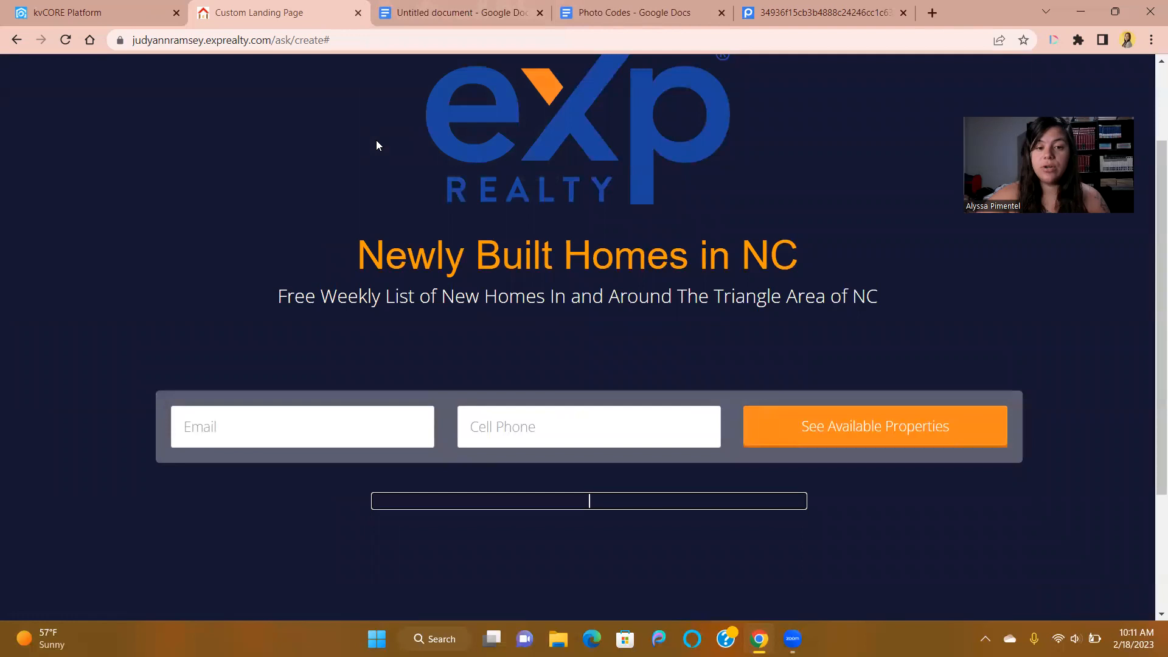
# In the kvCORE Platform's marketing campaigns, open the Default Closed campaign's "6 month post close - sms" action for editing
pyautogui.click(66, 14)
pyautogui.moveTo(67, 267)
pyautogui.click(259, 301)
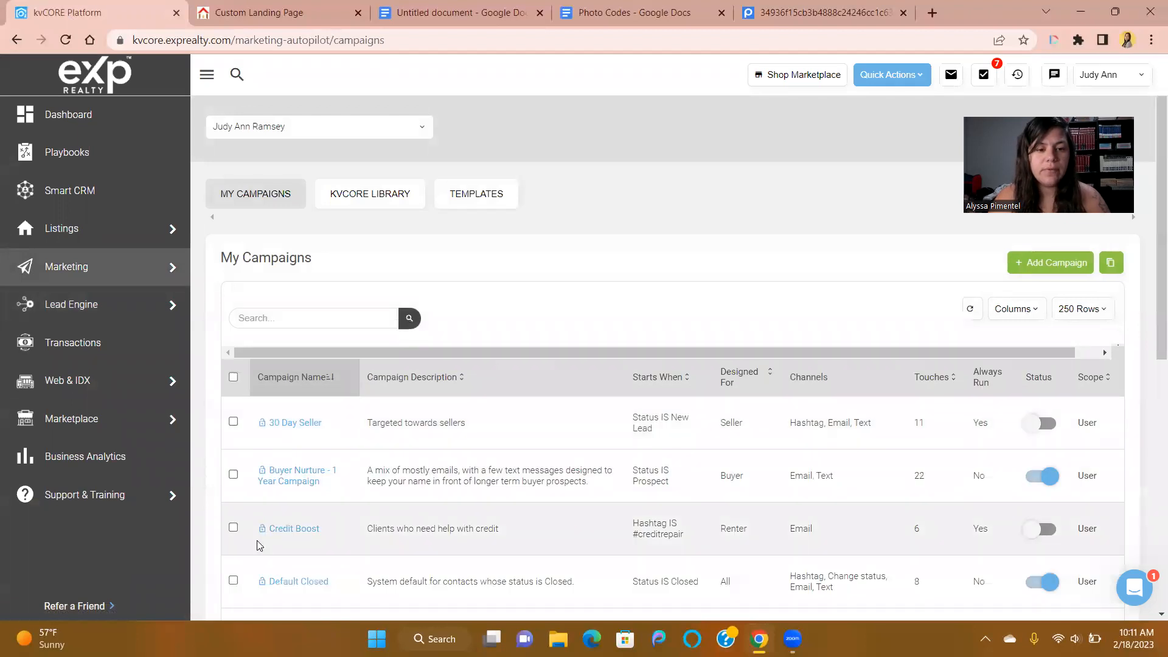
pyautogui.click(290, 583)
pyautogui.scroll(-1, 1148, 310)
pyautogui.scroll(-3, 1148, 309)
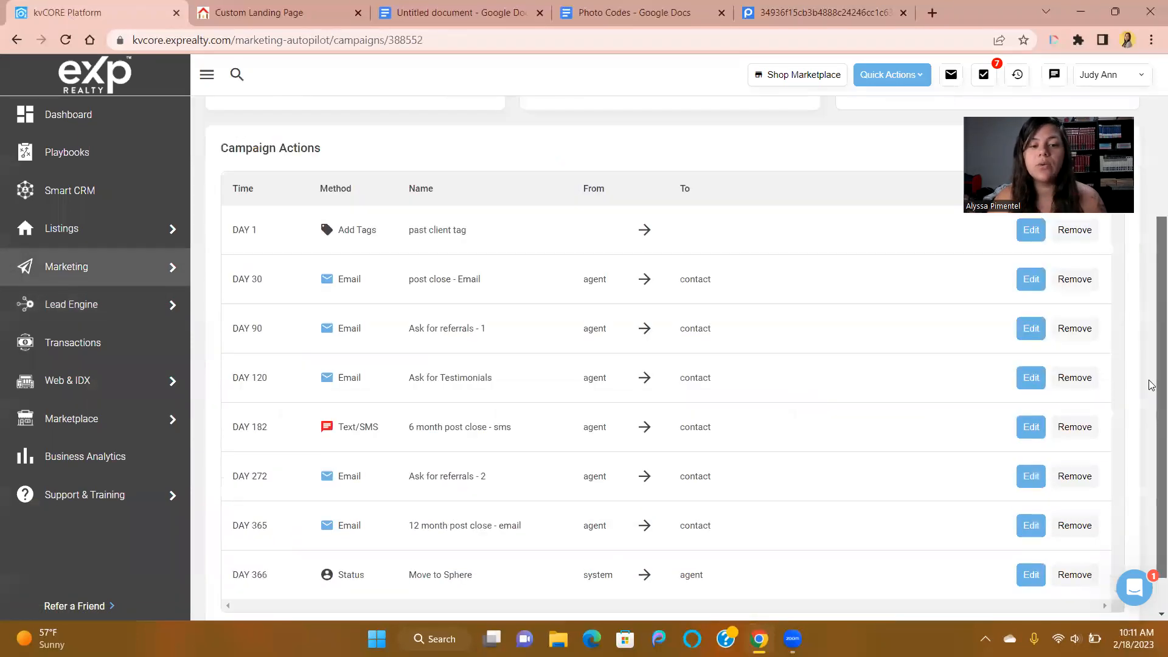
pyautogui.click(1031, 422)
pyautogui.scroll(-2, 1152, 370)
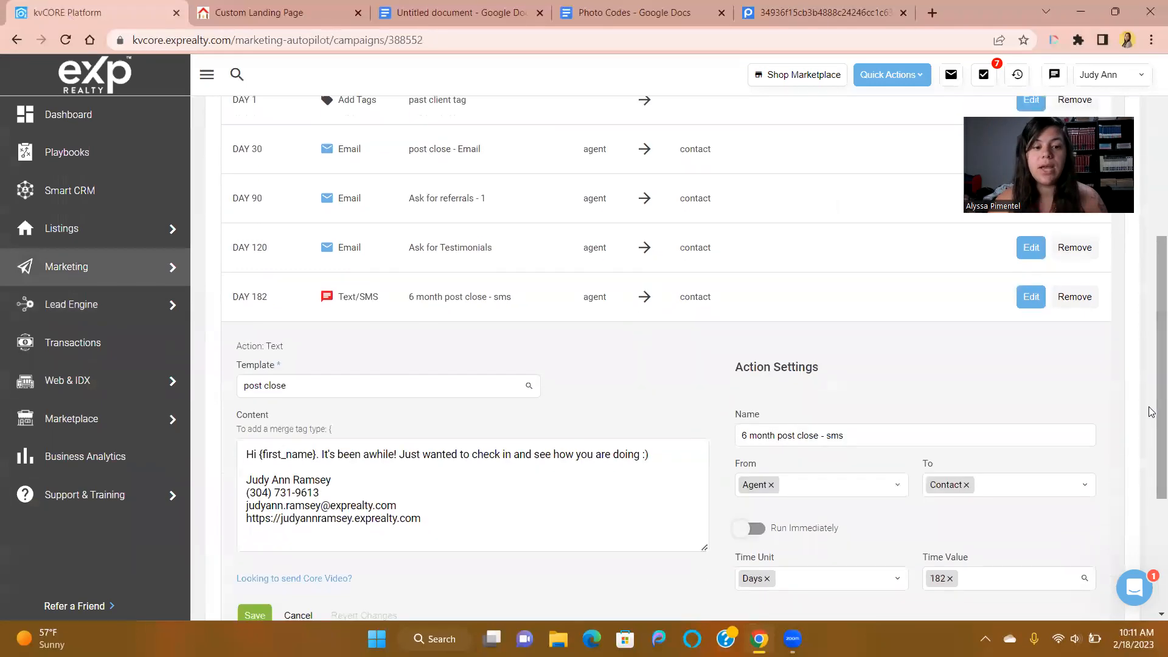
# Copy the agent's contact signature from the text message content into the empty text area beneath the landing page's form
pyautogui.moveTo(456, 522)
pyautogui.mouseDown()
pyautogui.moveTo(272, 498)
pyautogui.moveTo(248, 482)
pyautogui.mouseUp()
pyautogui.hotkey('ctrl', 'c')
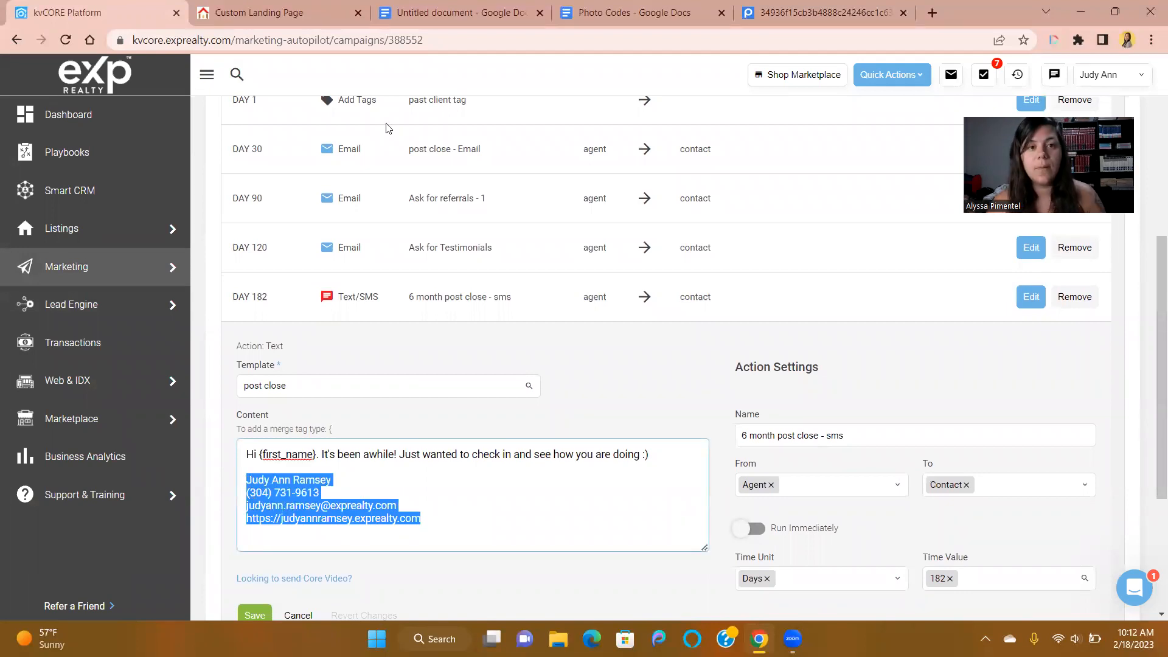
pyautogui.click(310, 23)
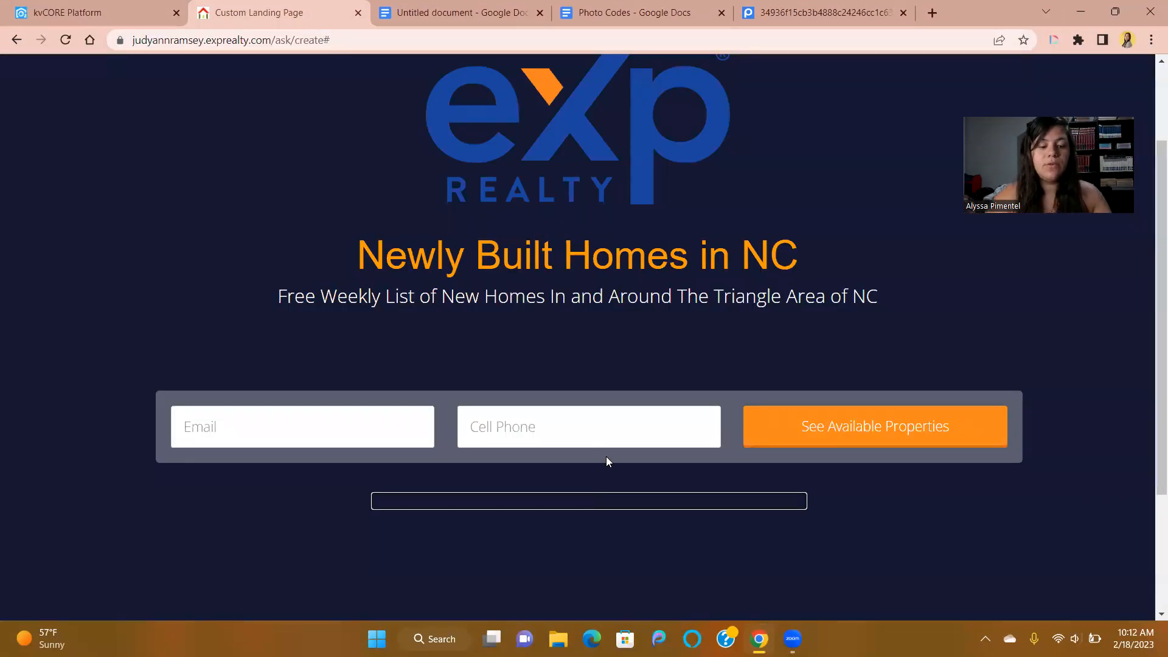
pyautogui.hotkey('ctrl', 'v')
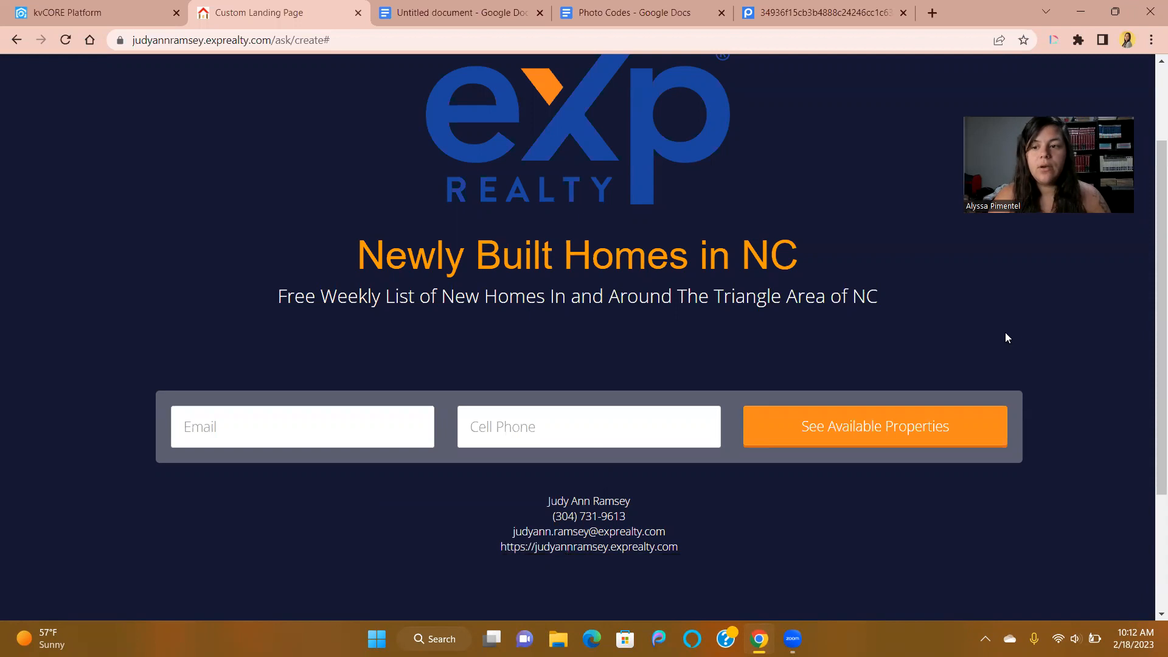
# Try the Kitchen background on the landing page, and set its background to Modern instead
pyautogui.moveTo(1156, 294); pyautogui.dragTo(1149, 193)
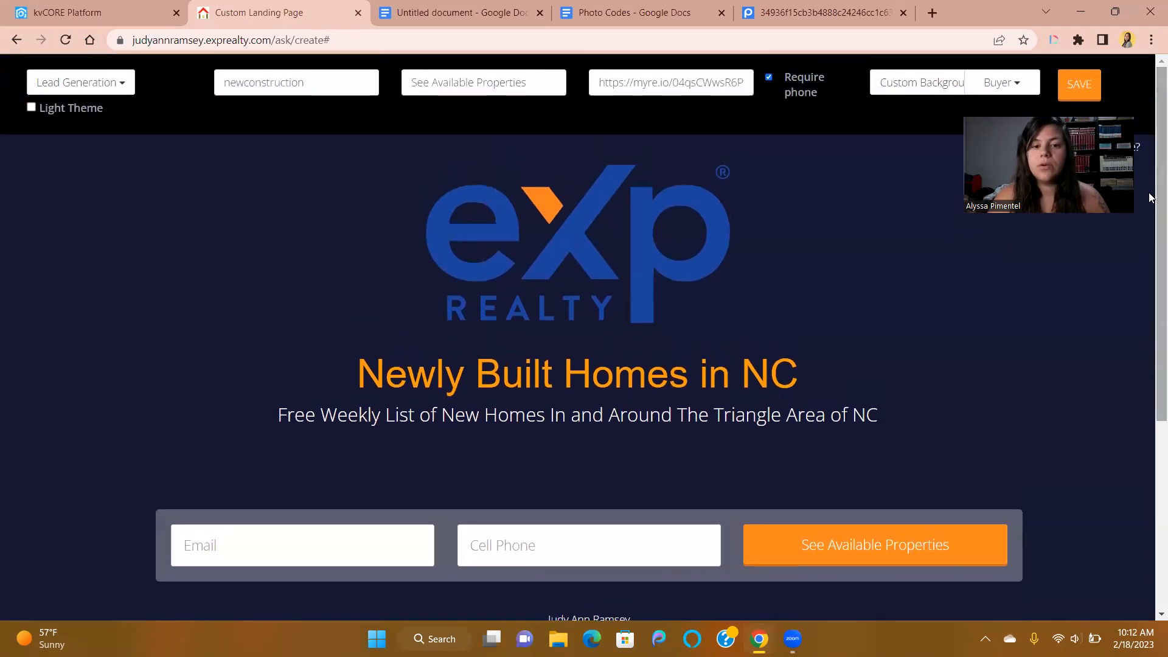
pyautogui.click(966, 82)
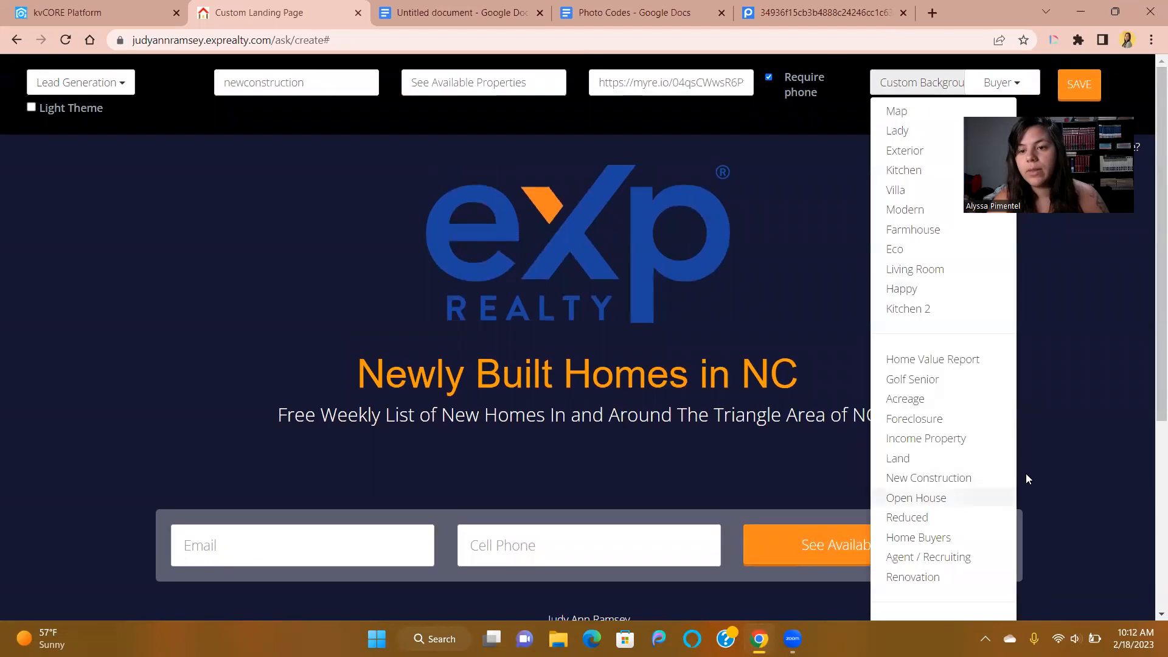
pyautogui.click(922, 169)
pyautogui.click(920, 85)
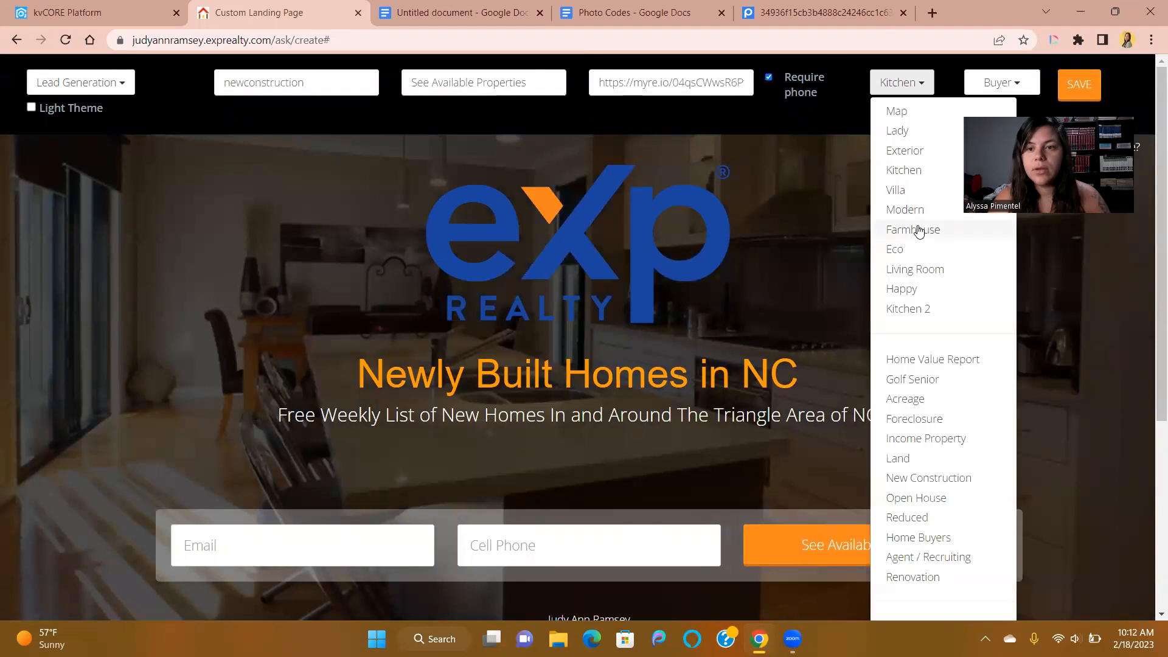
pyautogui.click(917, 212)
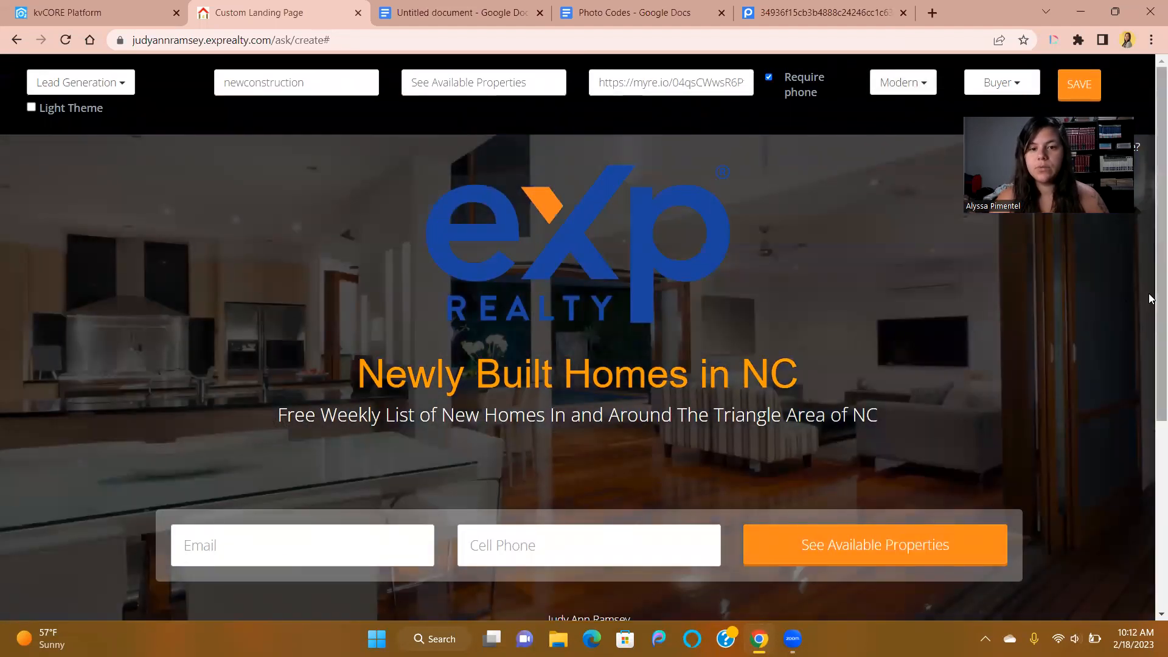
pyautogui.moveTo(1149, 299); pyautogui.dragTo(1150, 367)
pyautogui.scroll(2, 1149, 349)
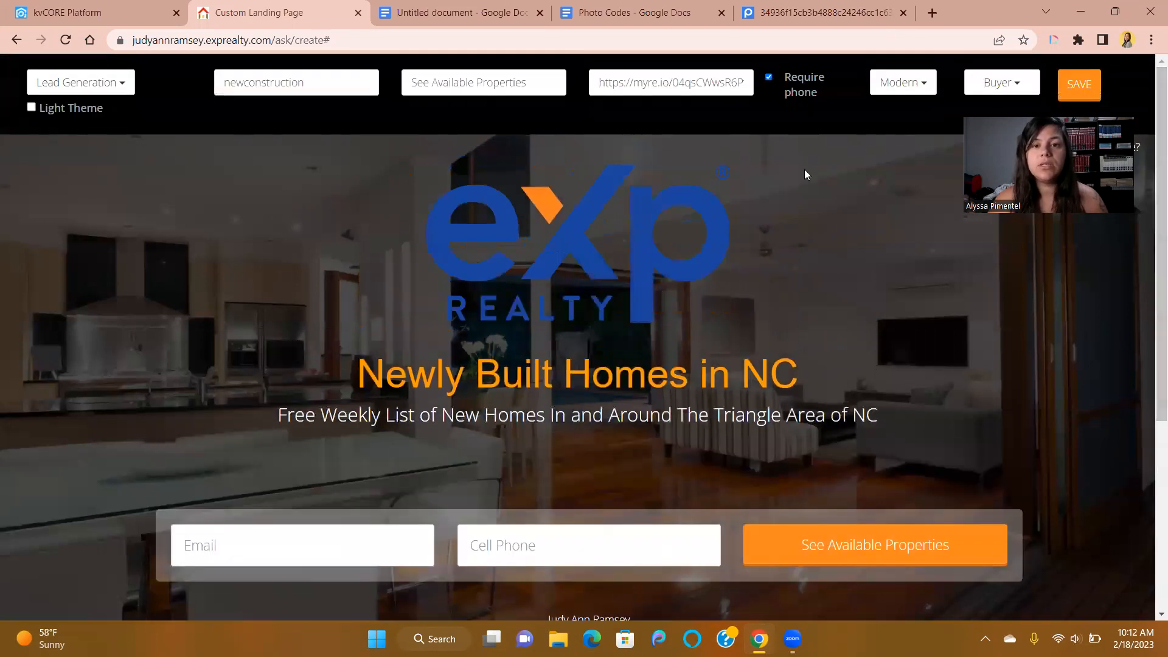
pyautogui.click(657, 83)
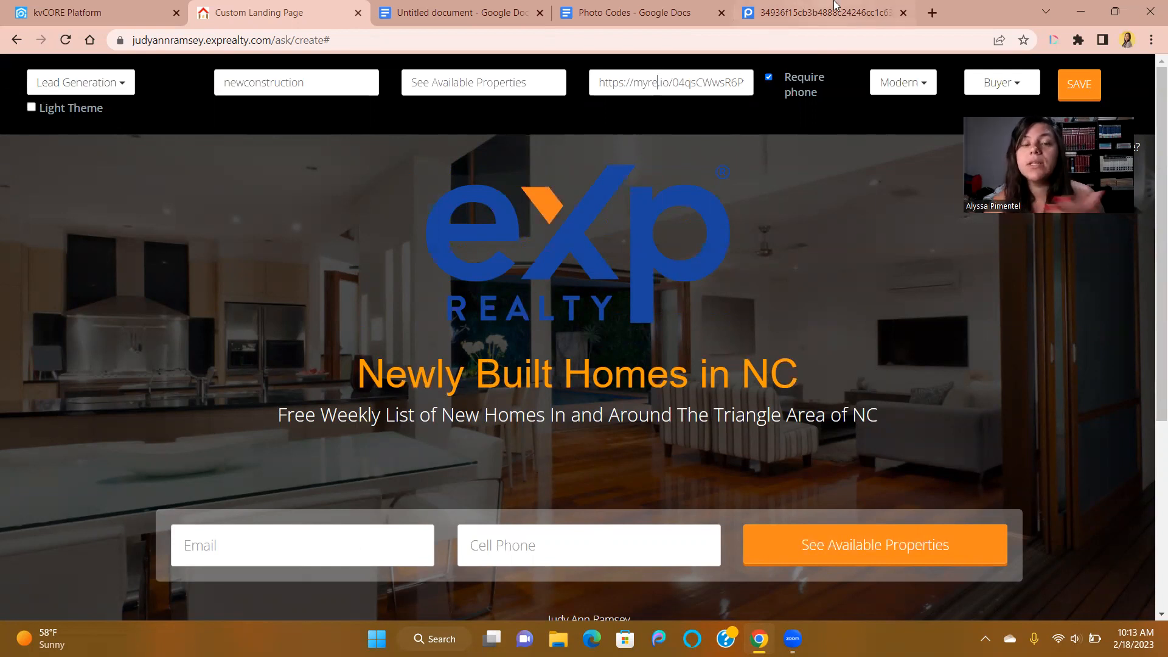
pyautogui.moveTo(835, 5)
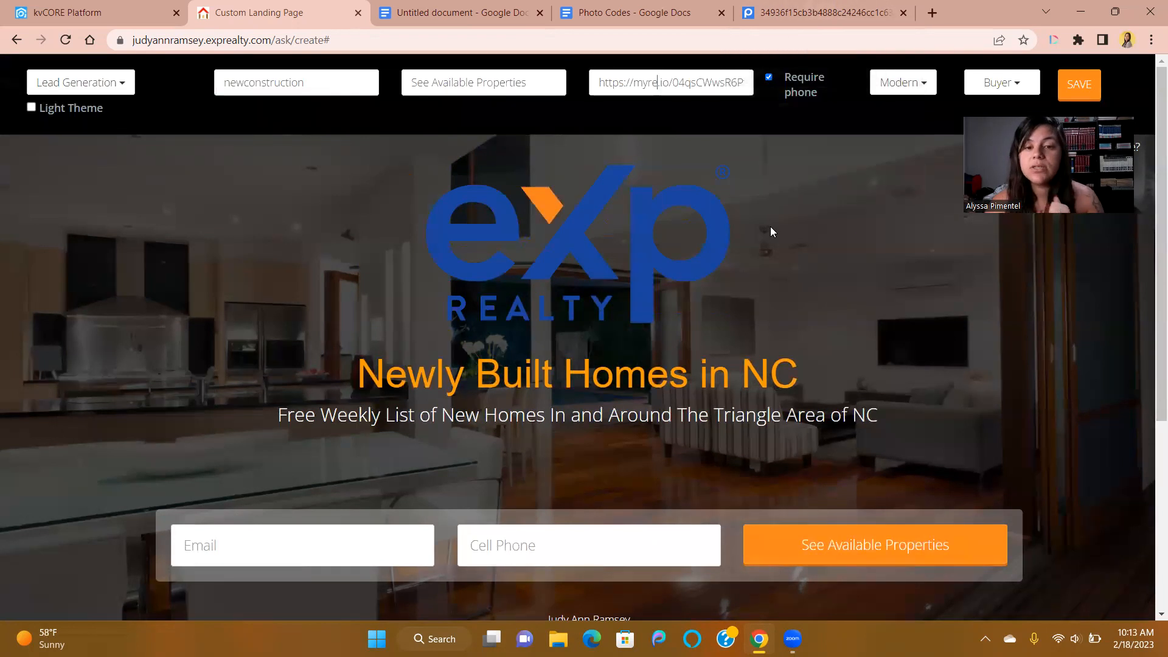